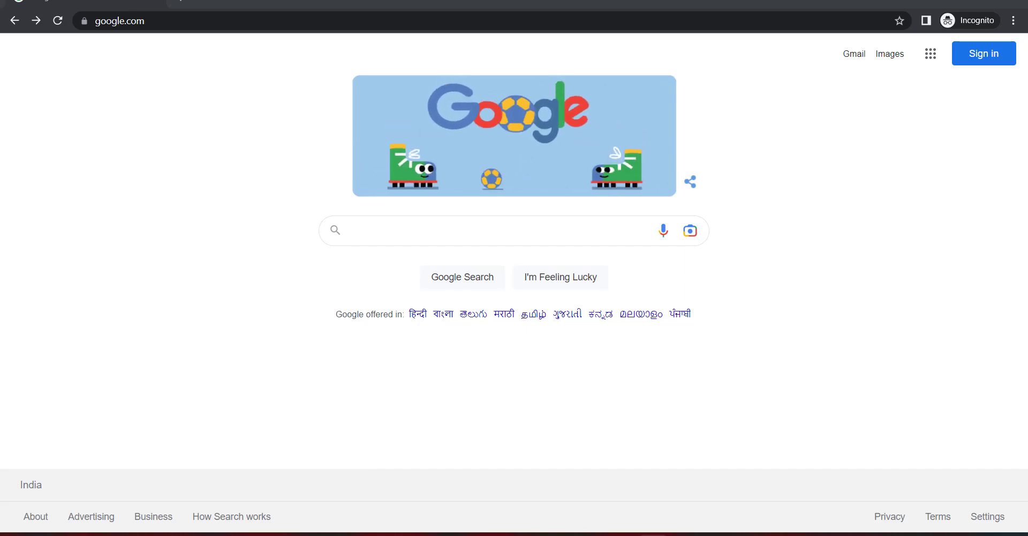
- Search Google for 'cnc jali design for temple'
left_click(522, 232)
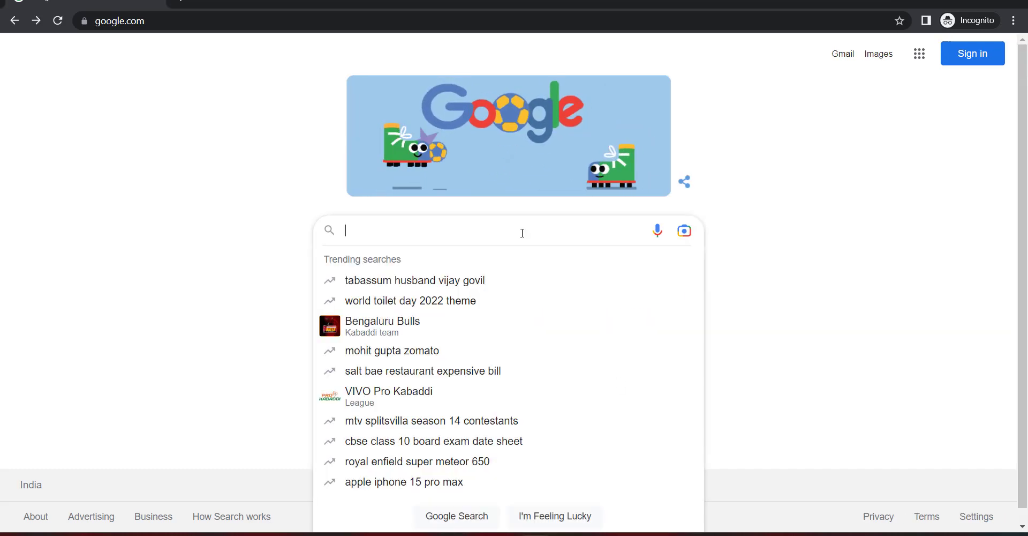
type("cn")
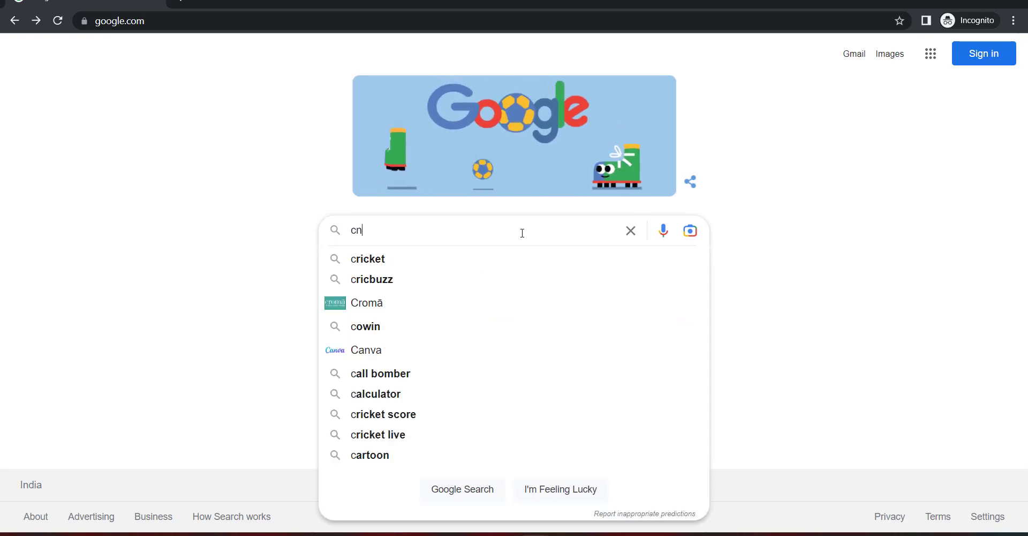
type("c jali ")
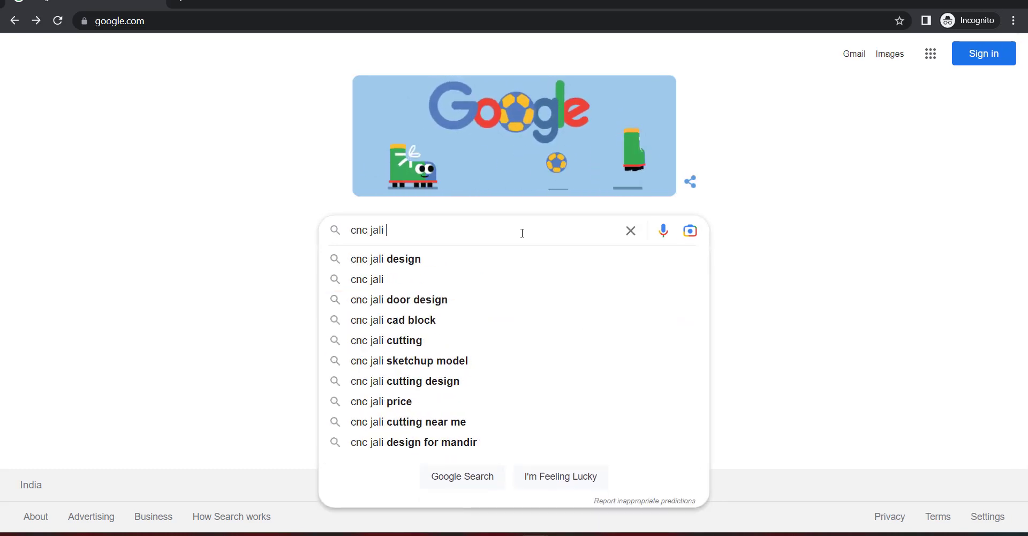
type("design ")
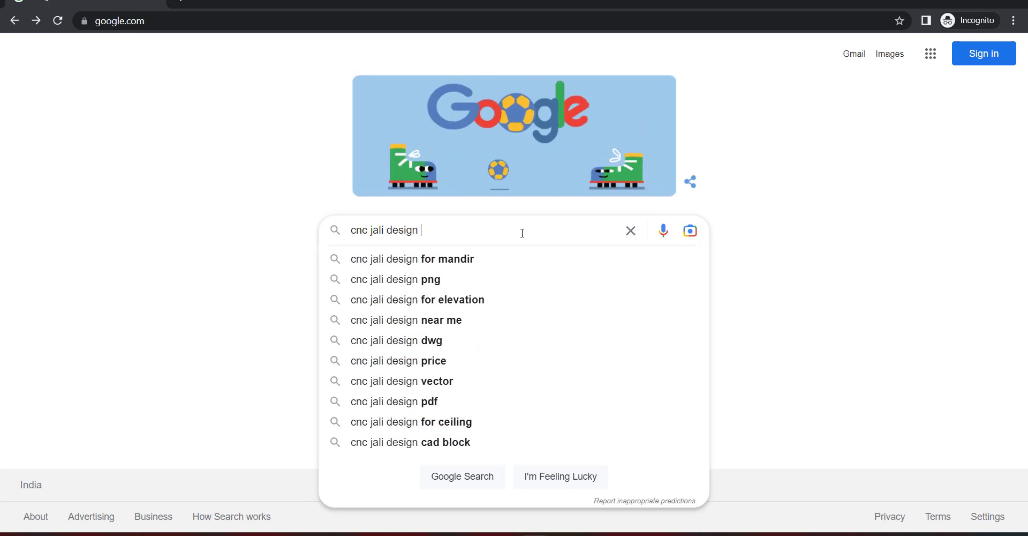
type("for templ")
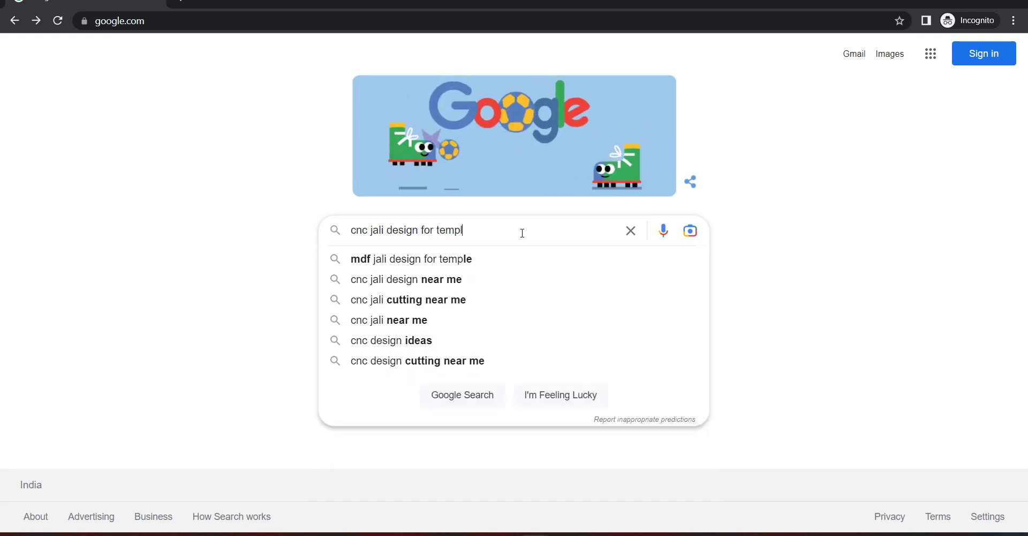
type("e")
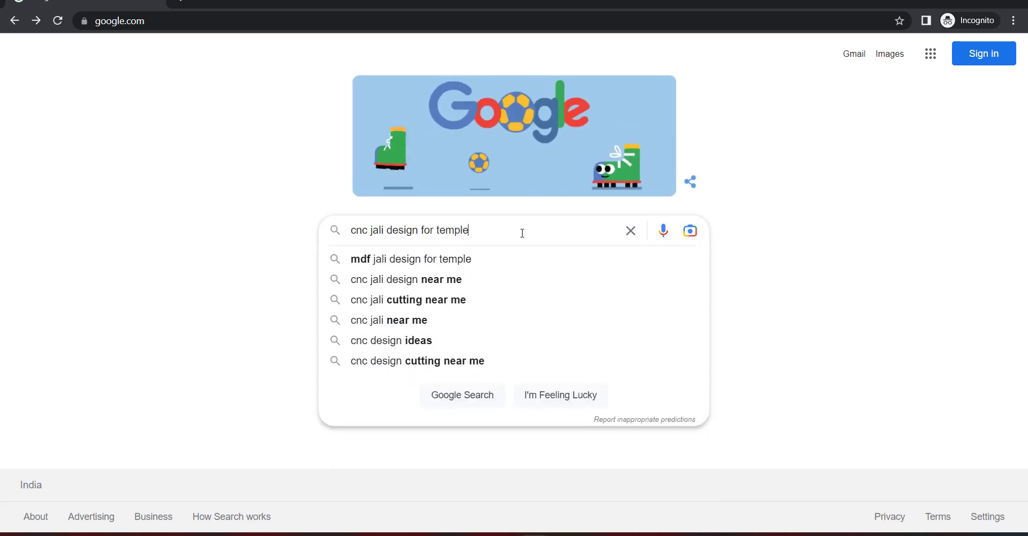
key("Return")
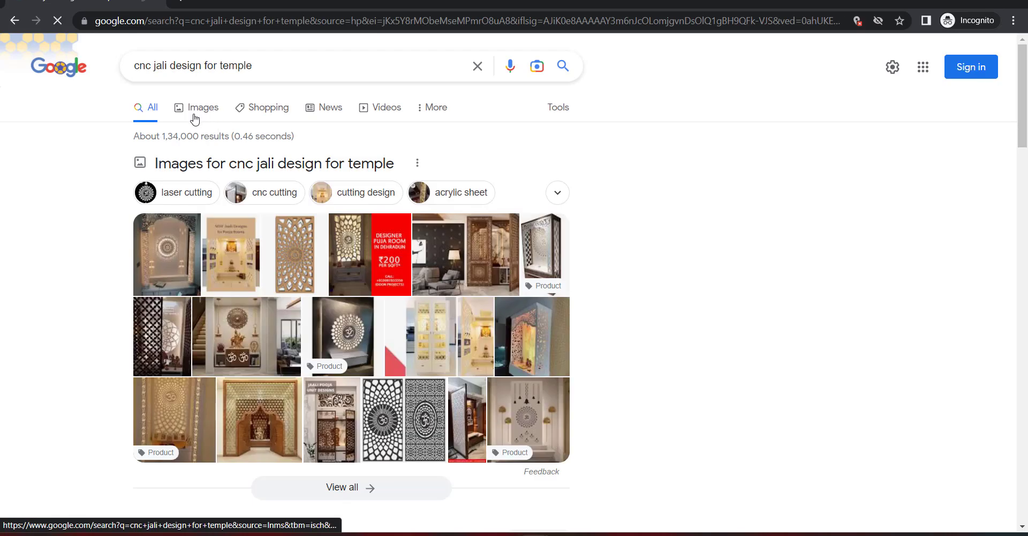
- Switch to image results for the jali search and browse them
left_click(194, 114)
scroll(524, 259, "down", 2)
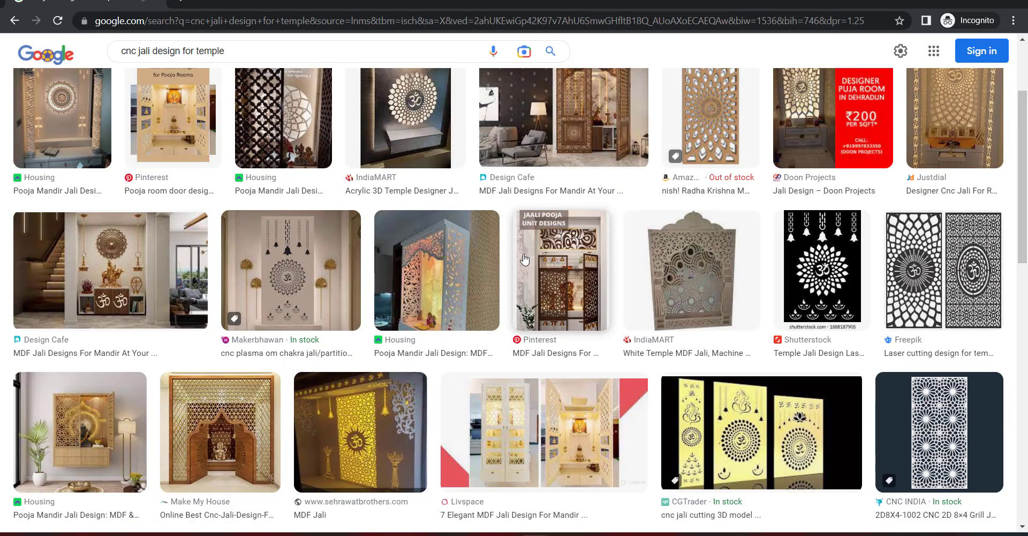
scroll(525, 259, "down", 2)
scroll(641, 323, "down", 1)
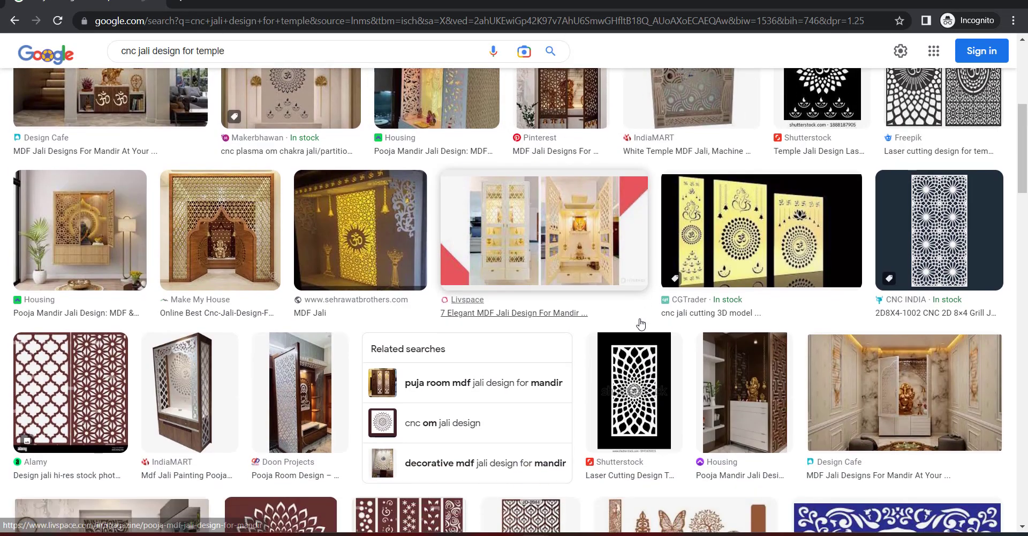
scroll(641, 324, "down", 3)
scroll(232, 125, "up", 8)
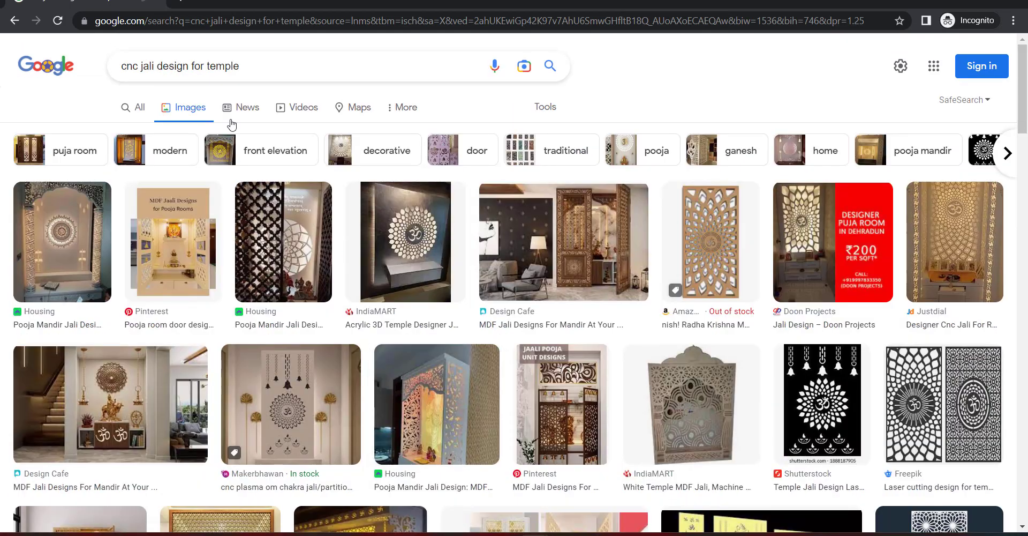
- Refine the image search to 'cnc jali design for temple png'
left_click(310, 69)
type("o")
key("BackSpace")
type("p")
key("BackSpace")
type("png")
key("Return")
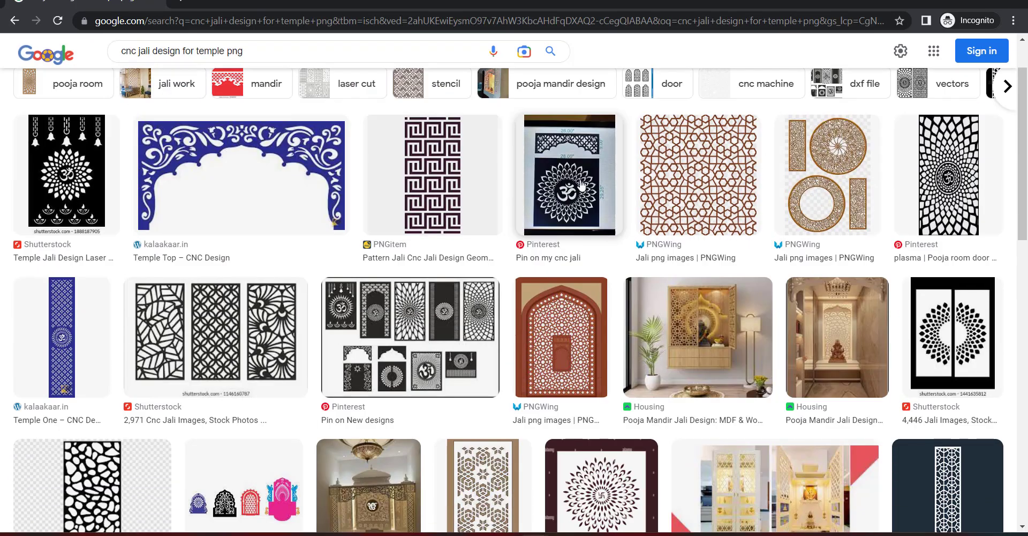
- Browse the png results and preview helixindia's 'Temple Design (2D 9091)'
scroll(703, 213, "down", 1)
scroll(703, 213, "down", 15)
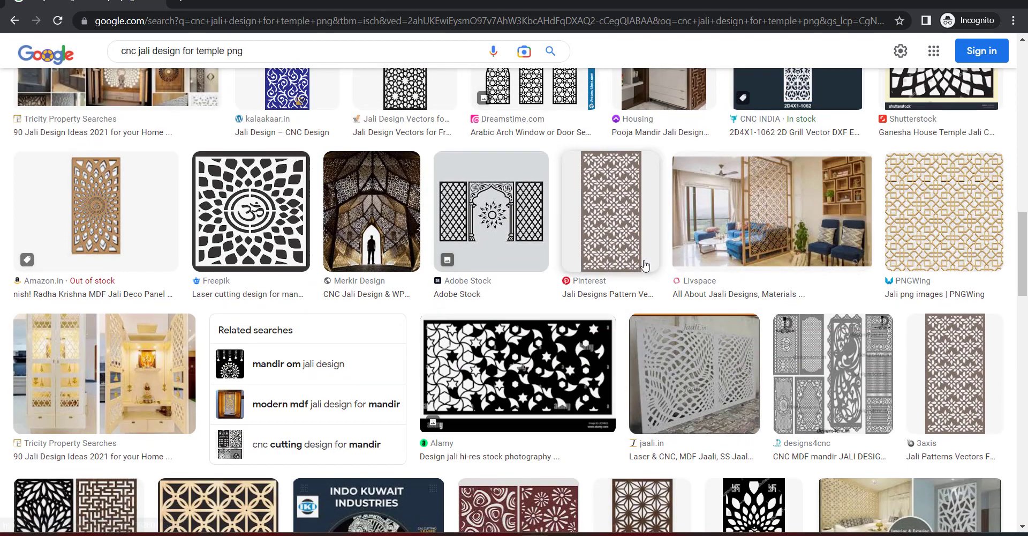
scroll(648, 354, "down", 3)
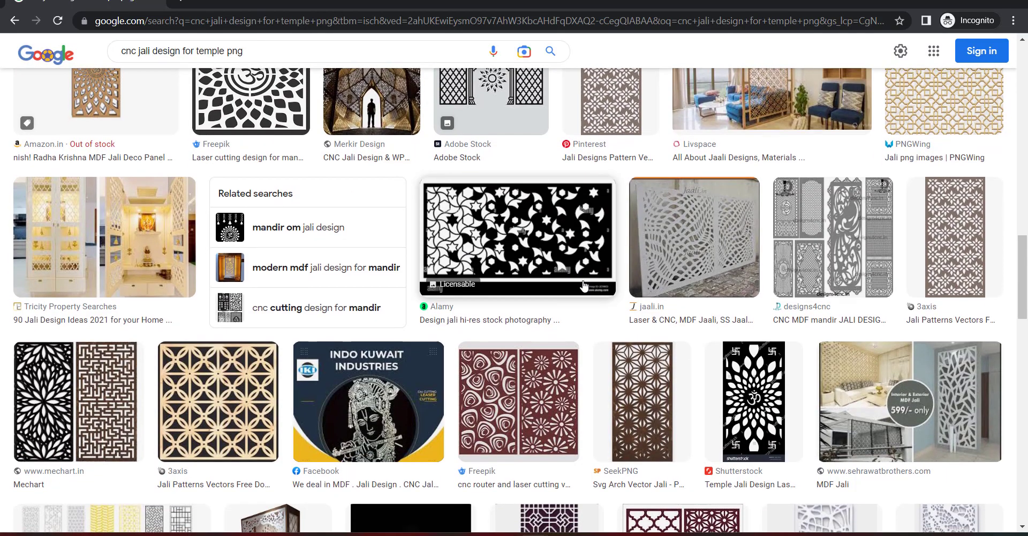
scroll(504, 393, "down", 8)
scroll(503, 393, "down", 3)
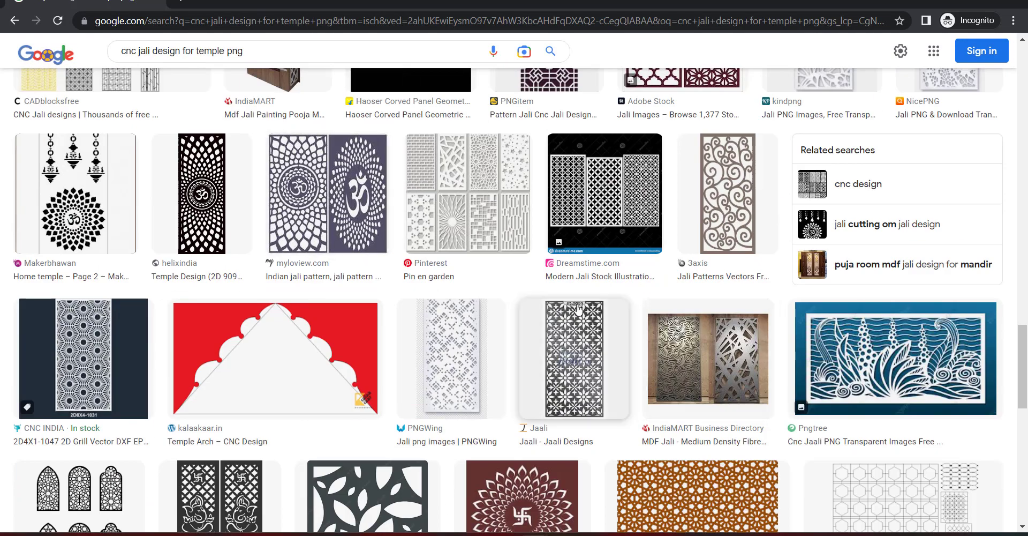
scroll(549, 385, "down", 8)
scroll(549, 386, "up", 10)
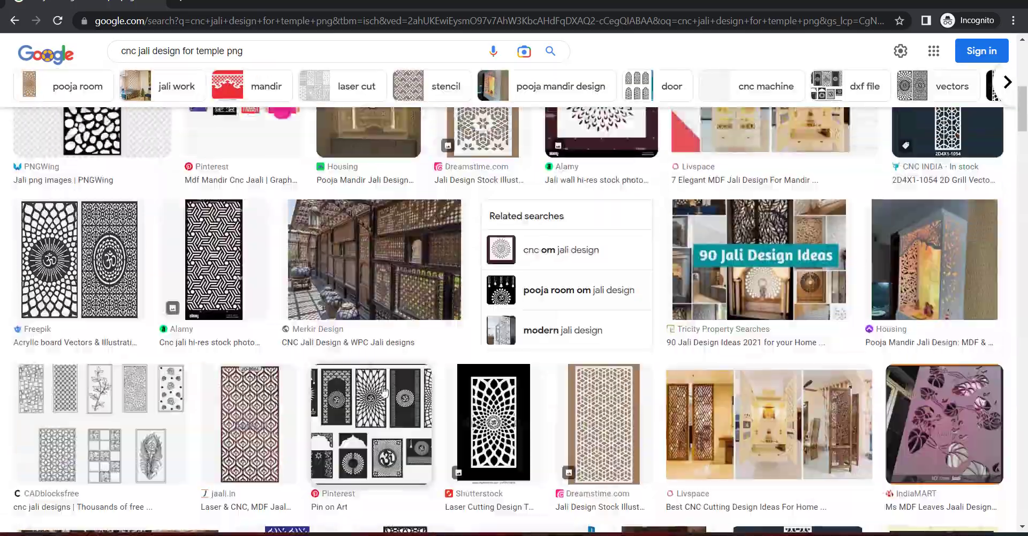
scroll(556, 266, "down", 3)
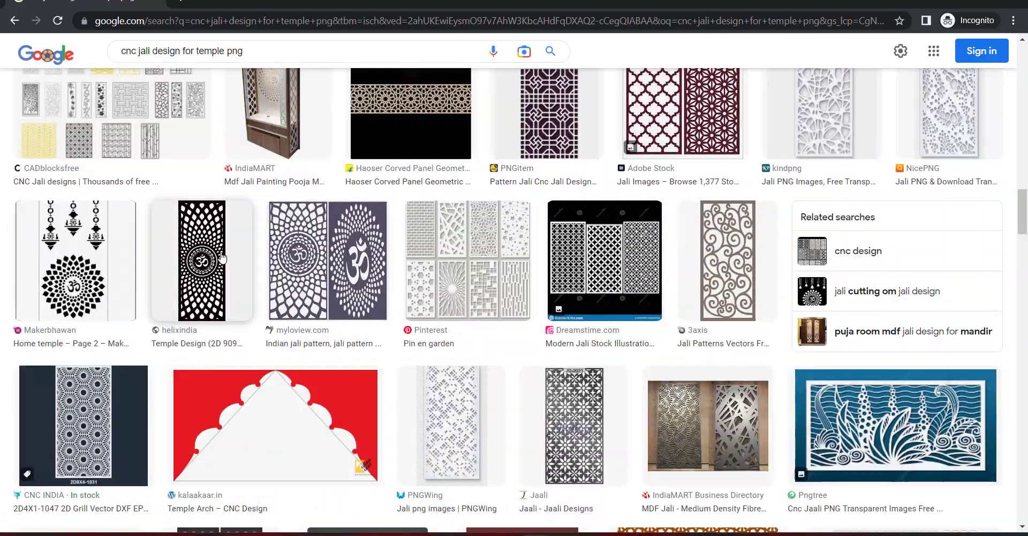
left_click(202, 274)
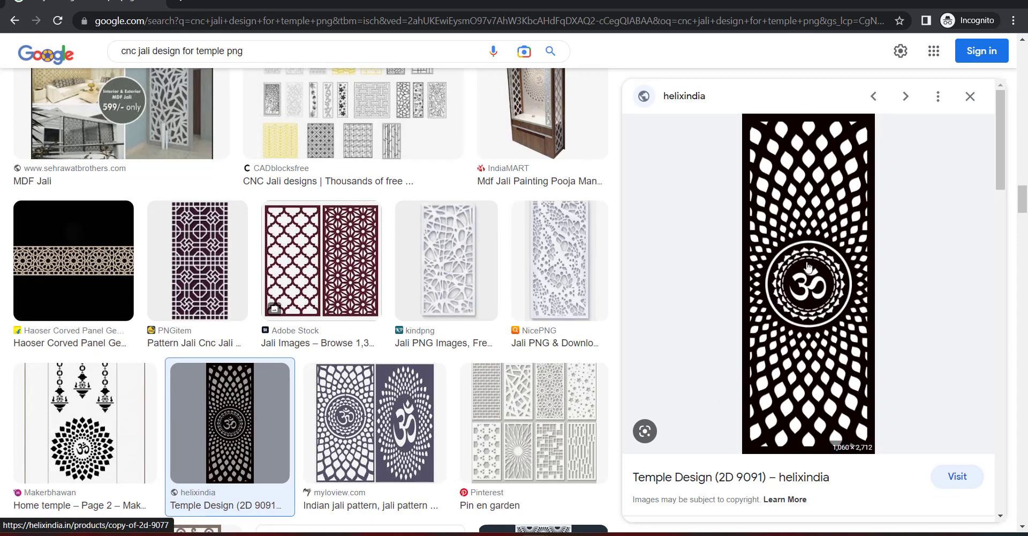
- Begin saving the previewed Om jali image to Desktop as WEBP, then cancel
right_click(798, 247)
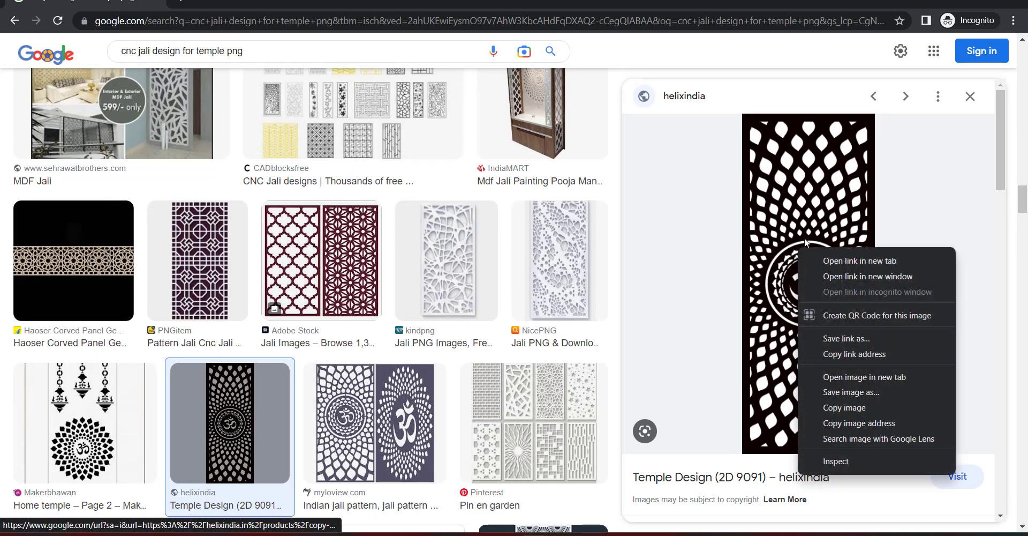
left_click(885, 392)
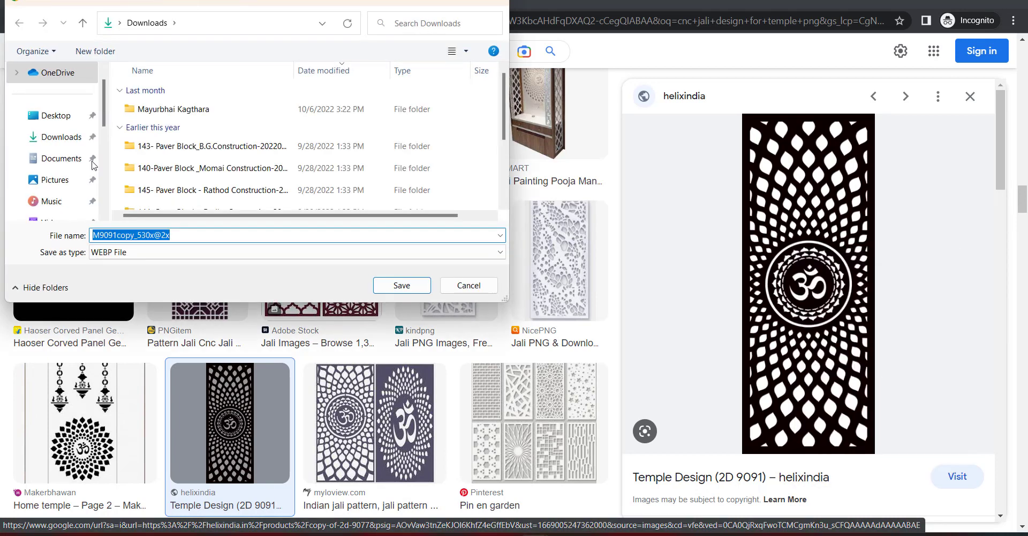
left_click(56, 115)
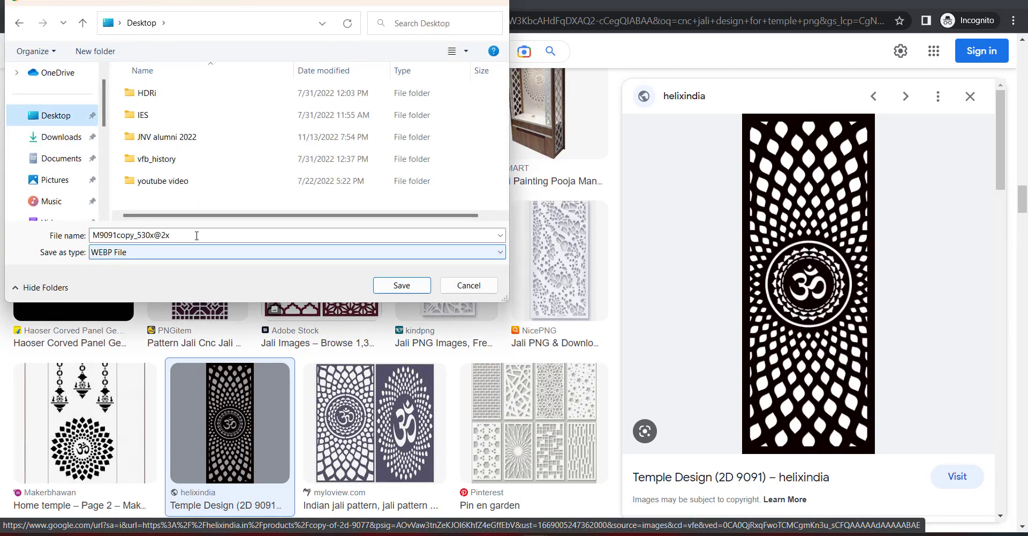
left_click(198, 257)
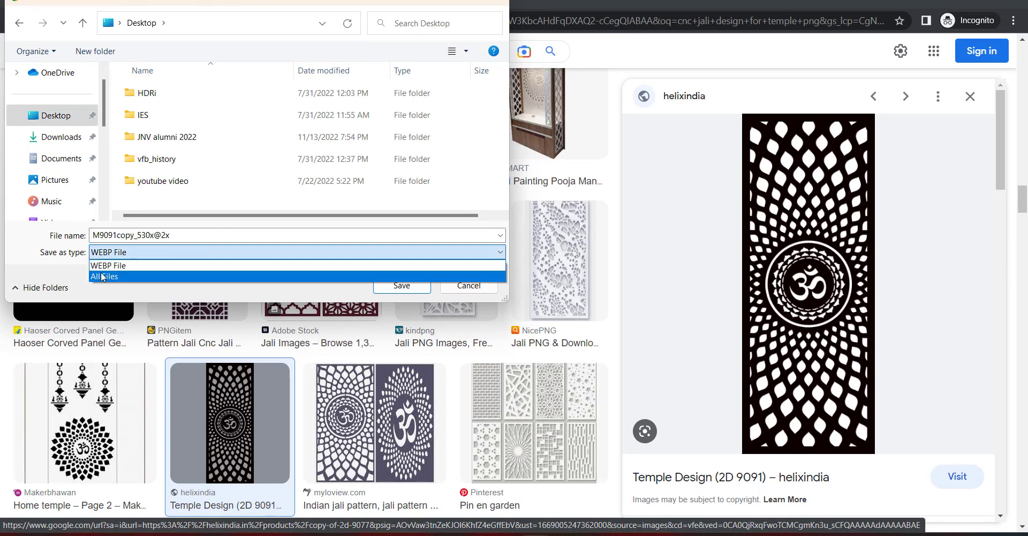
left_click(210, 253)
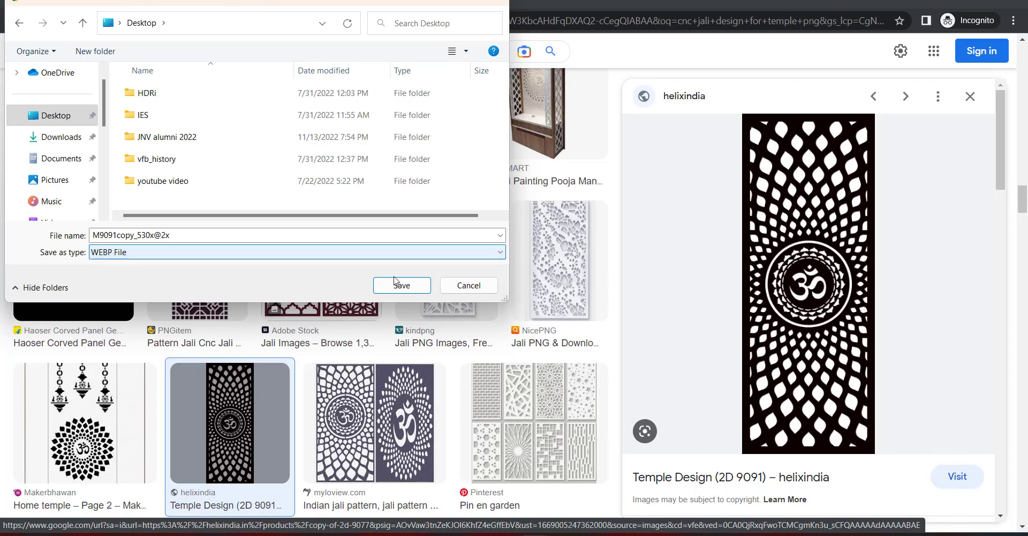
left_click(468, 285)
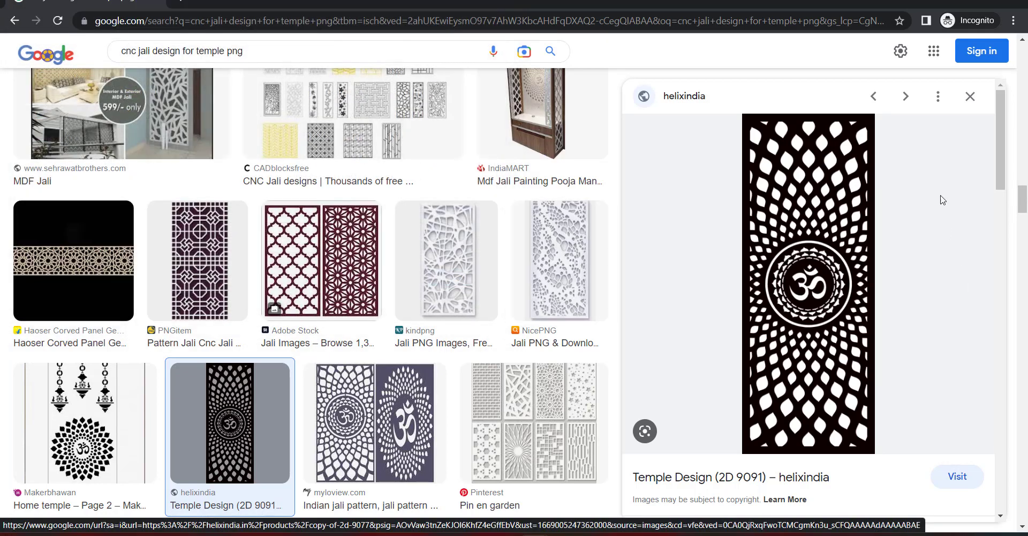
- Save the myloview double Om jali pattern image as 'MAndir Jali.jpg'
left_click(321, 447)
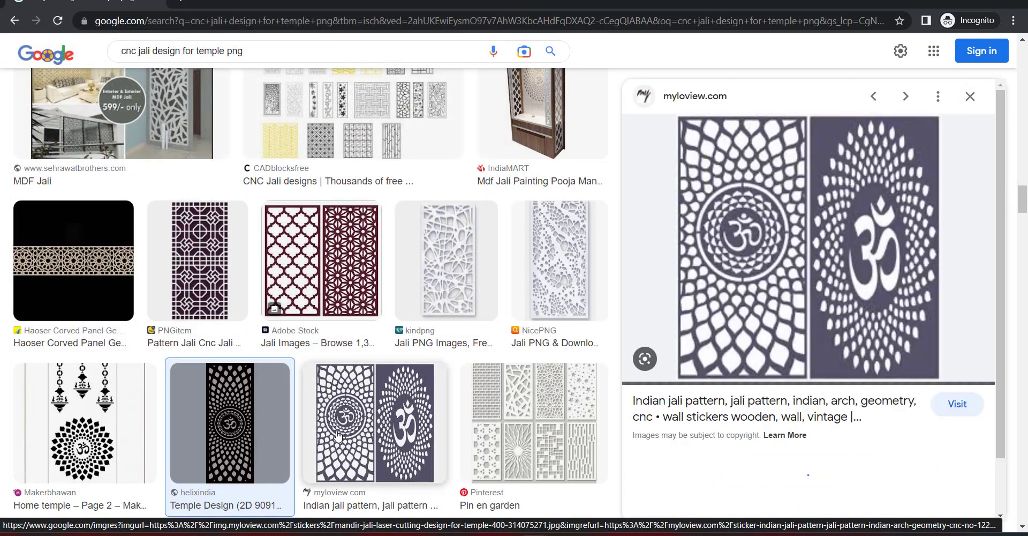
right_click(761, 285)
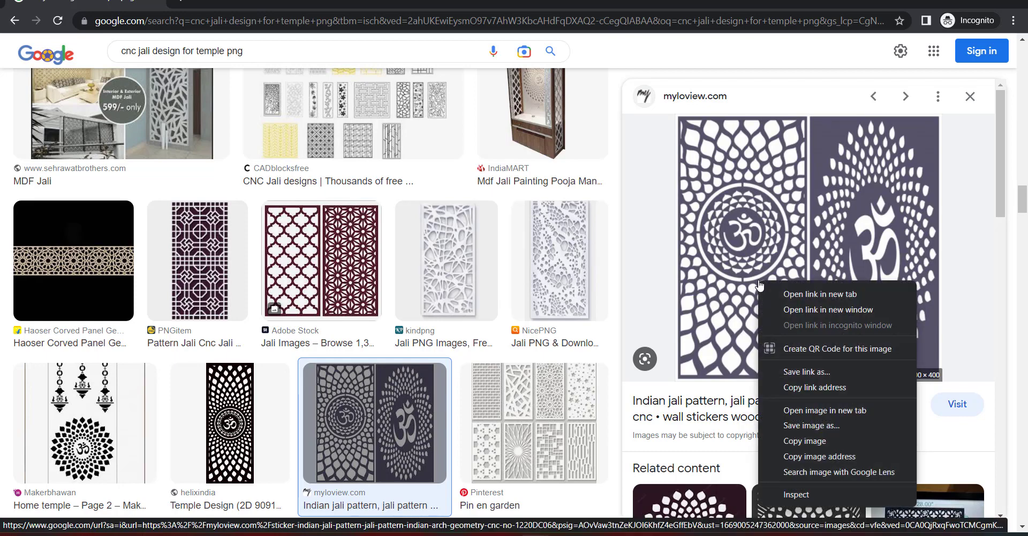
left_click(824, 425)
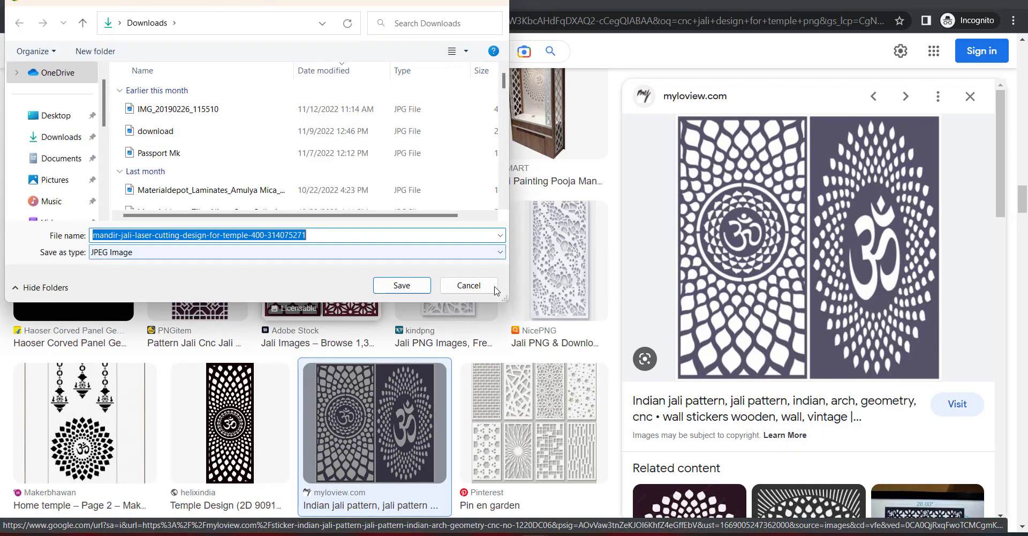
left_click(356, 252)
left_click(356, 266)
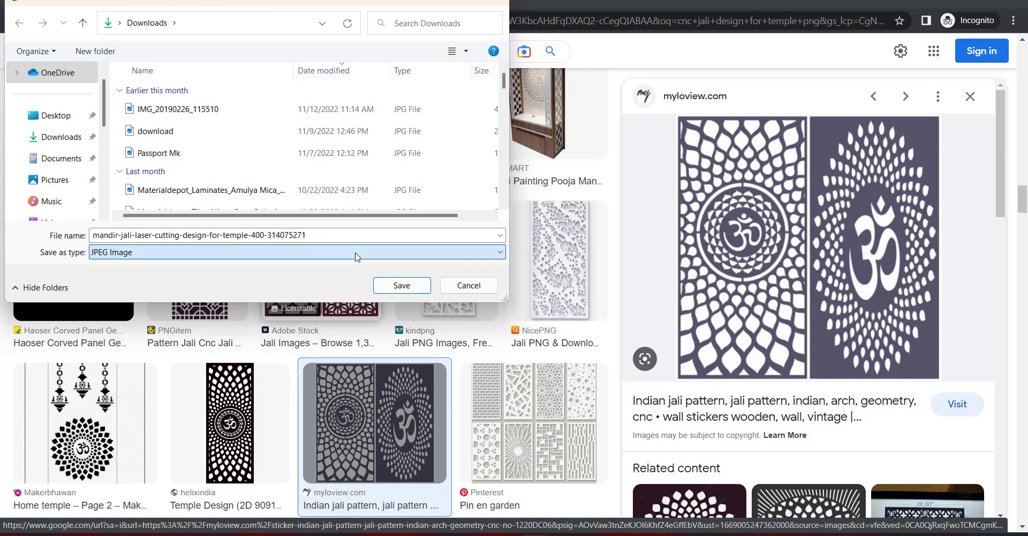
left_click(328, 234)
double_click(328, 234)
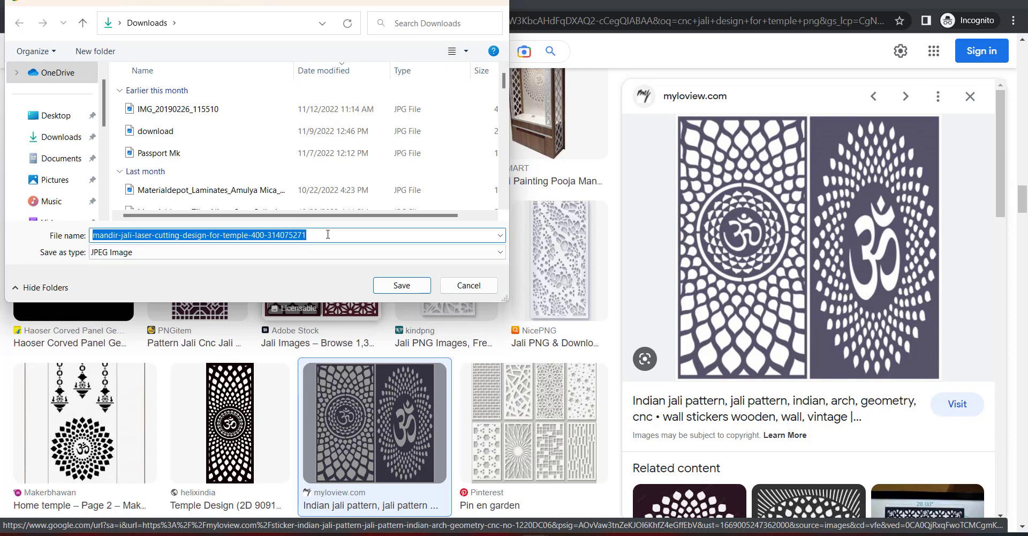
type("MAndir Jali")
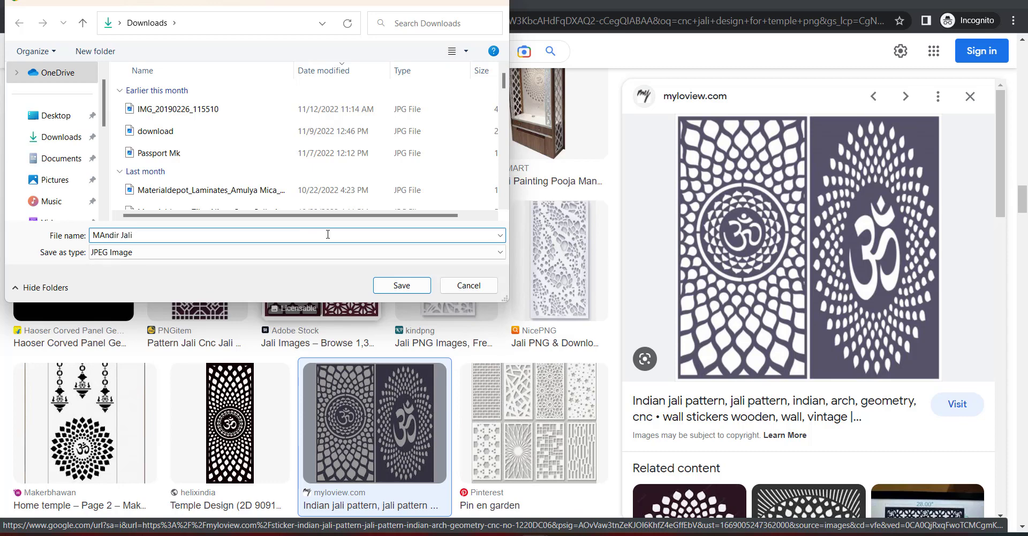
key("Return")
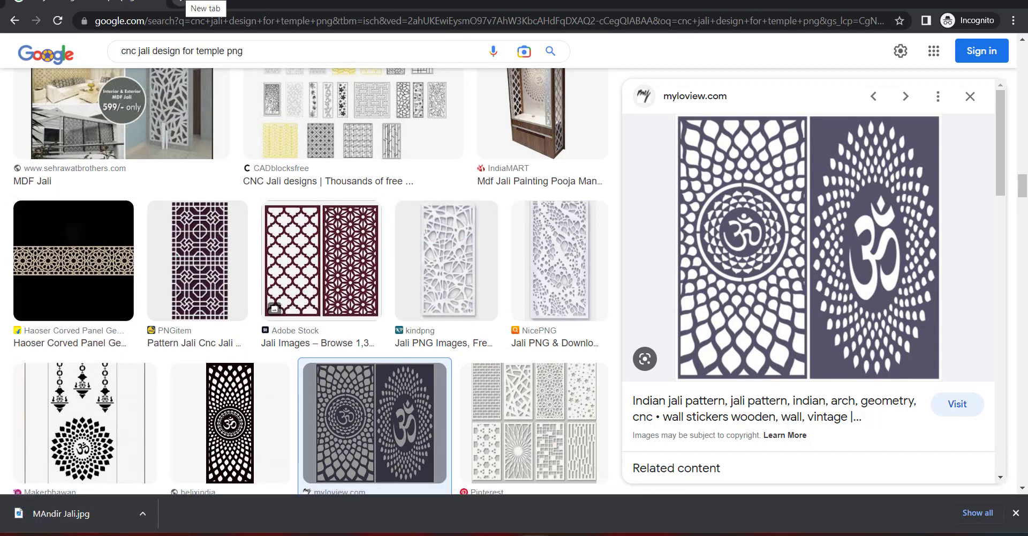
- Search 'jpg to autocad' in an Incognito tab and open Convertio's JPG to DXF converter
left_click(181, 3)
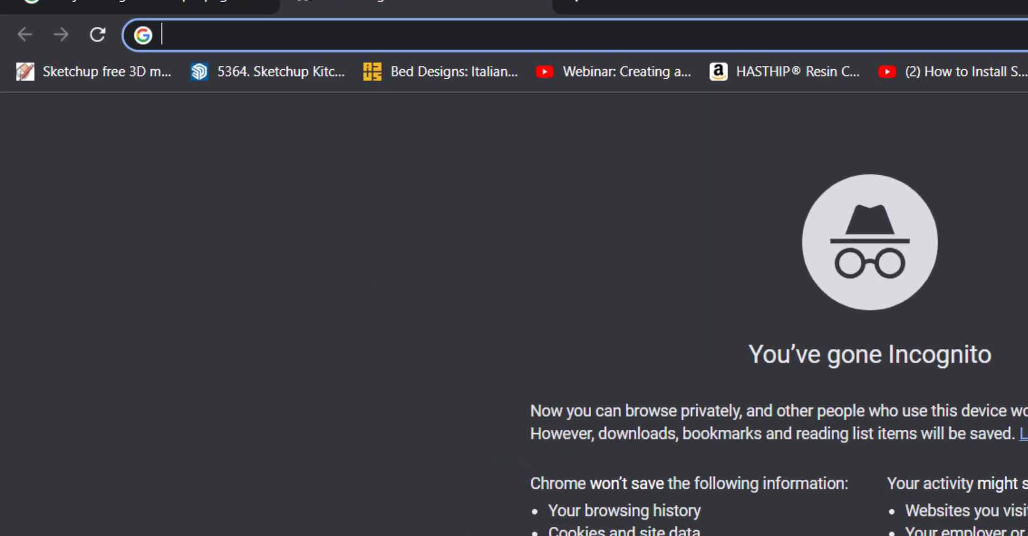
type("jpg")
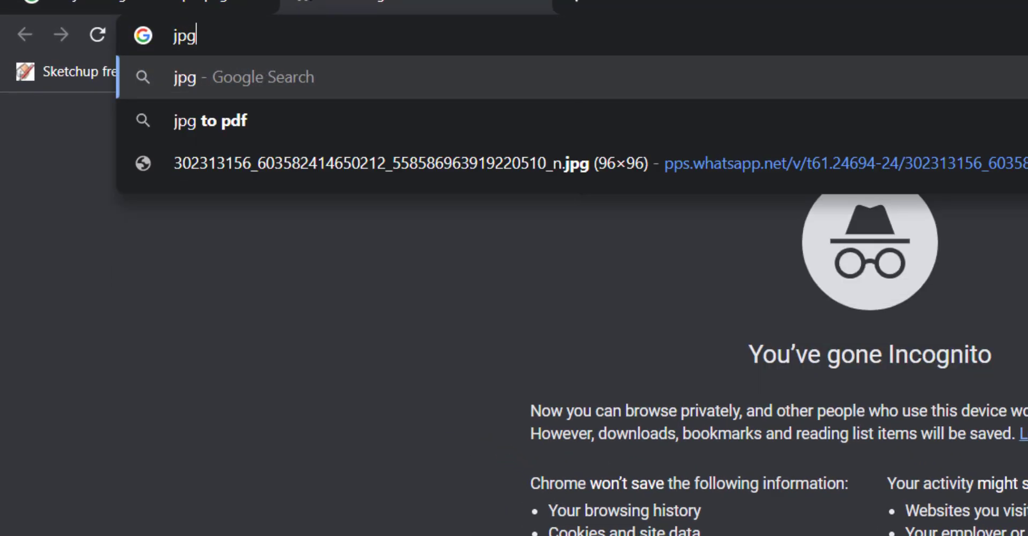
type(" tp")
key("BackSpace")
type("o")
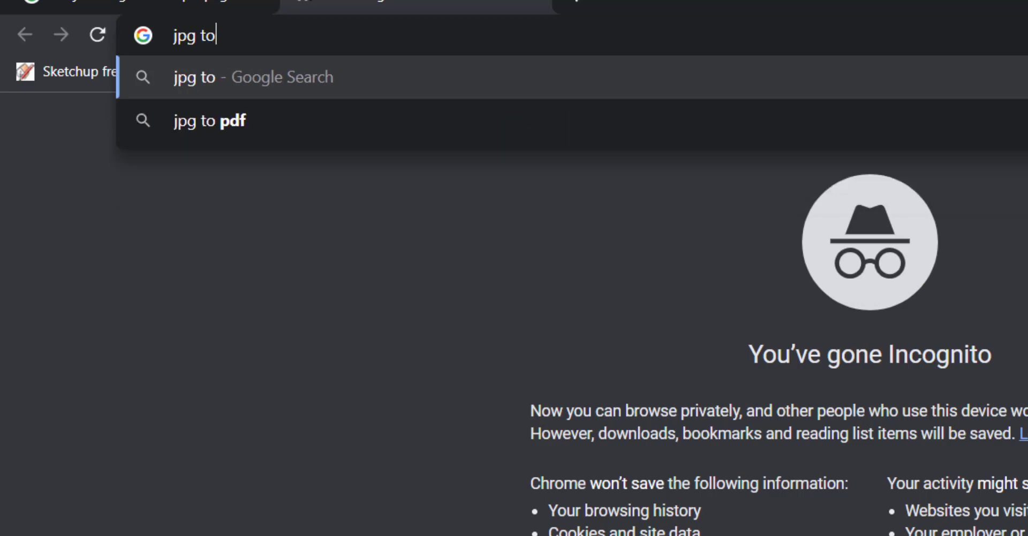
type(" autocad")
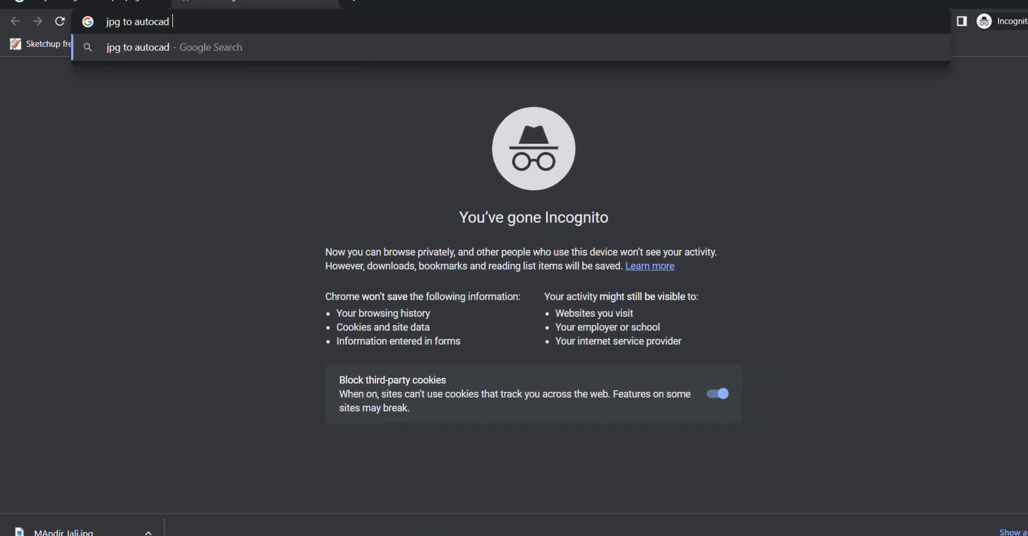
key("Return")
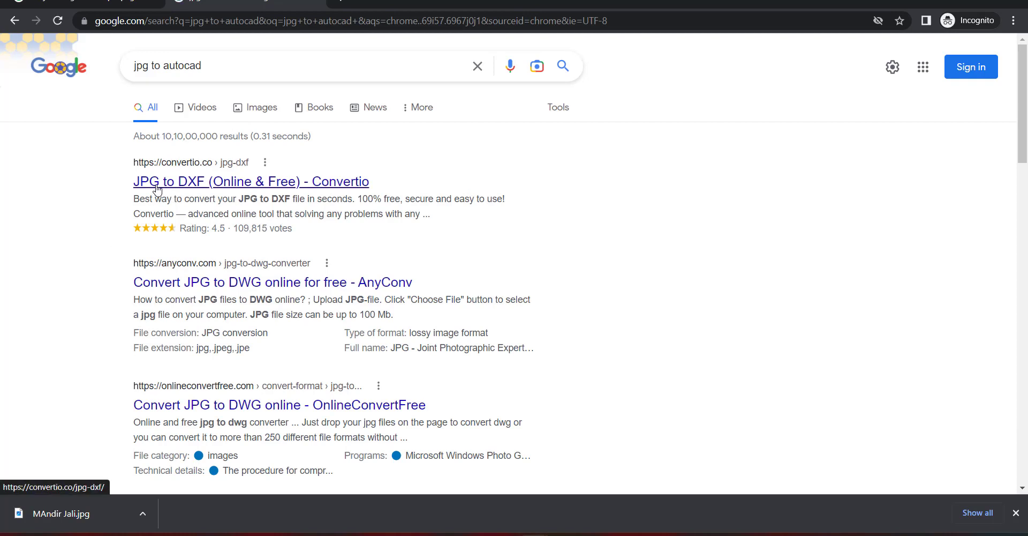
left_click(201, 182)
- Upload MAndir Jali.jpg to Convertio, convert it, and download MAndir-Jali.dxf
left_click(319, 343)
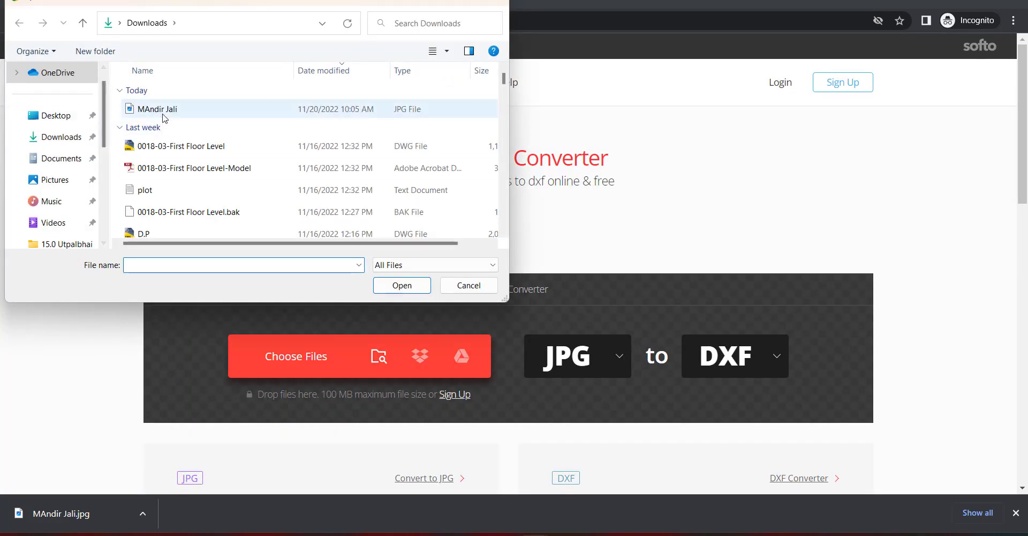
left_click(143, 110)
left_click(402, 285)
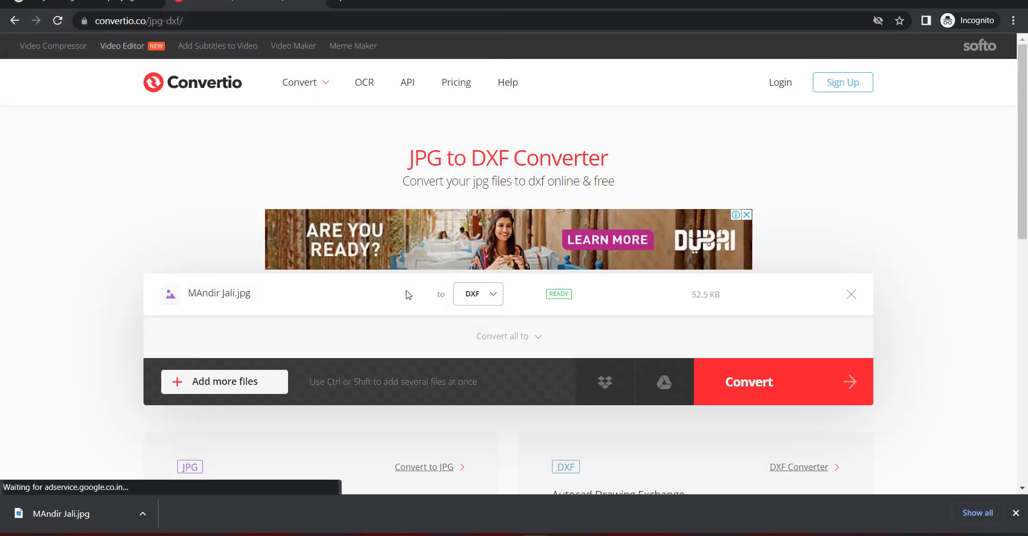
left_click(774, 383)
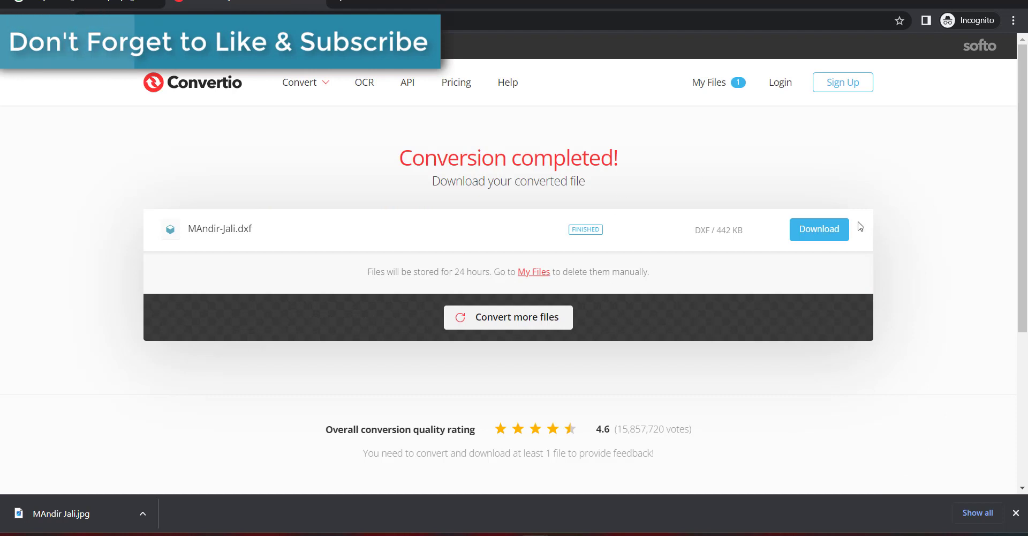
left_click(832, 234)
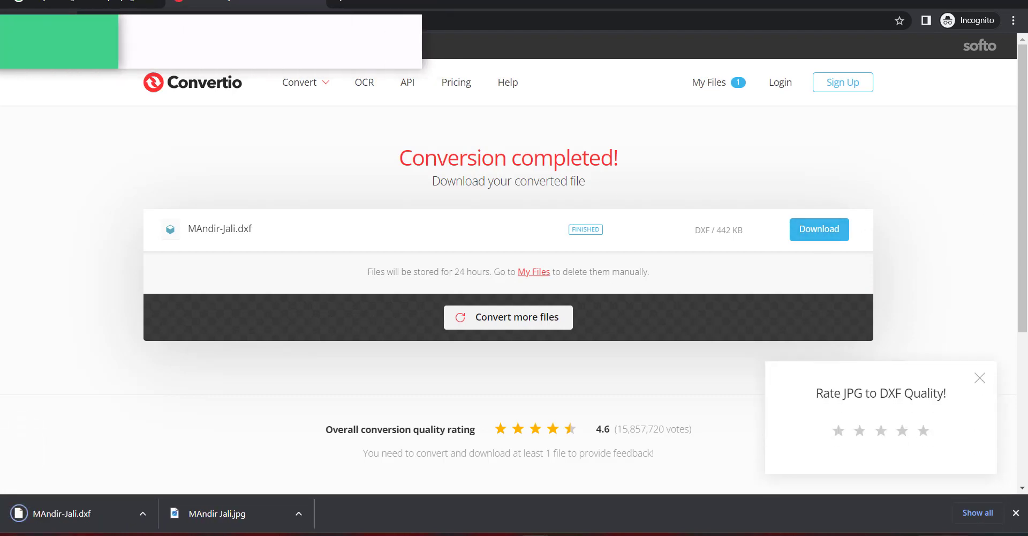
left_click(593, 535)
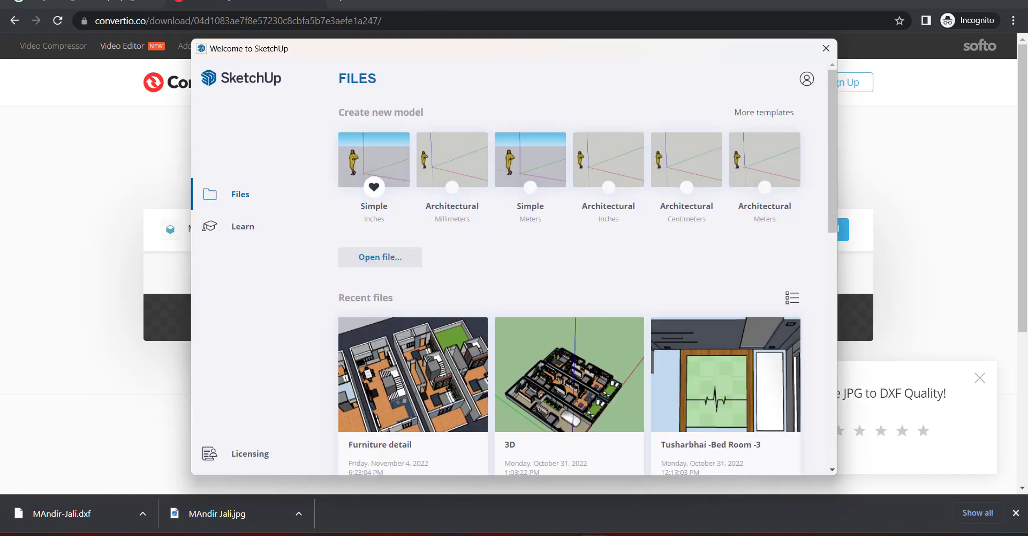
- Start a Simple Inches model and import MAndir-Jali.dxf as line work
left_click(382, 153)
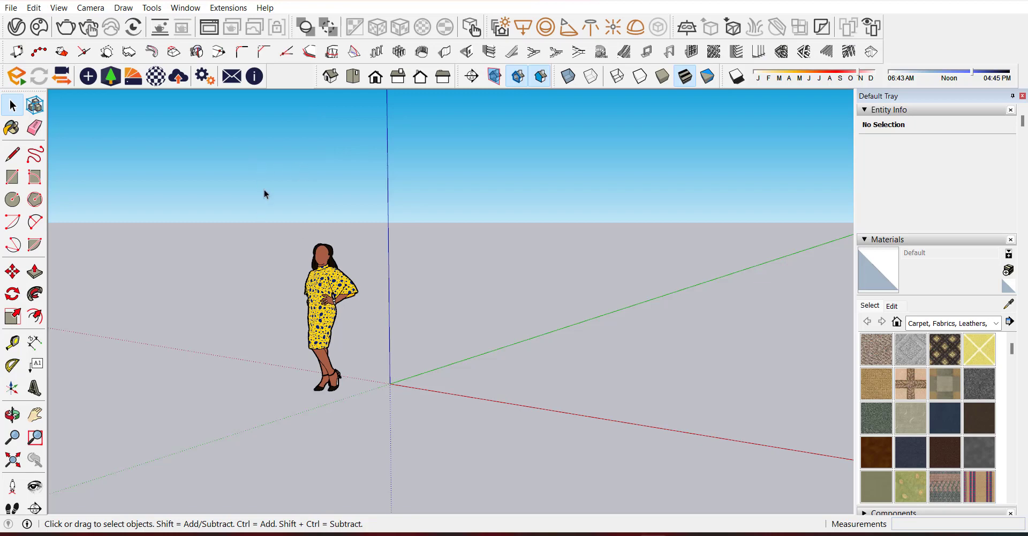
left_click(12, 9)
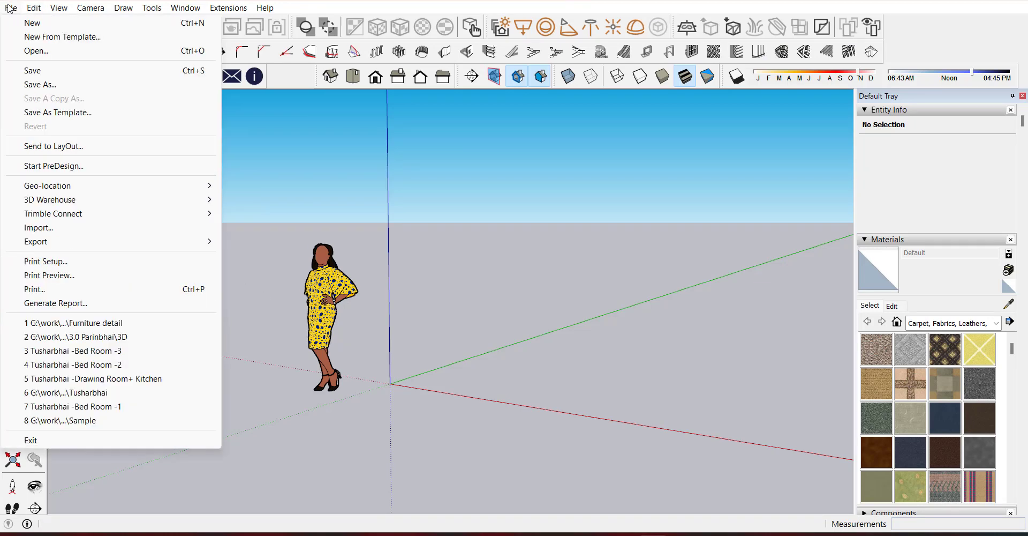
left_click(68, 230)
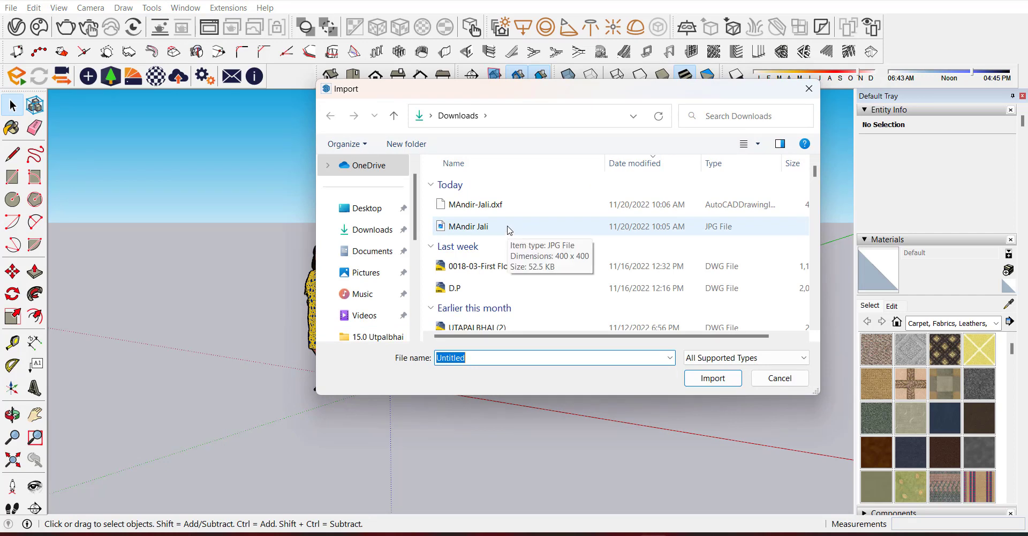
left_click(544, 210)
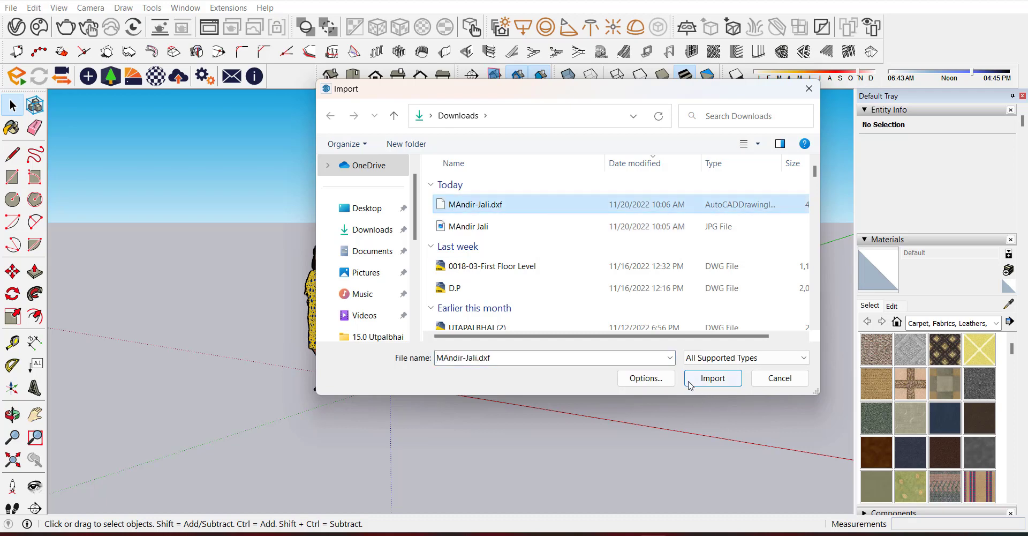
left_click(707, 378)
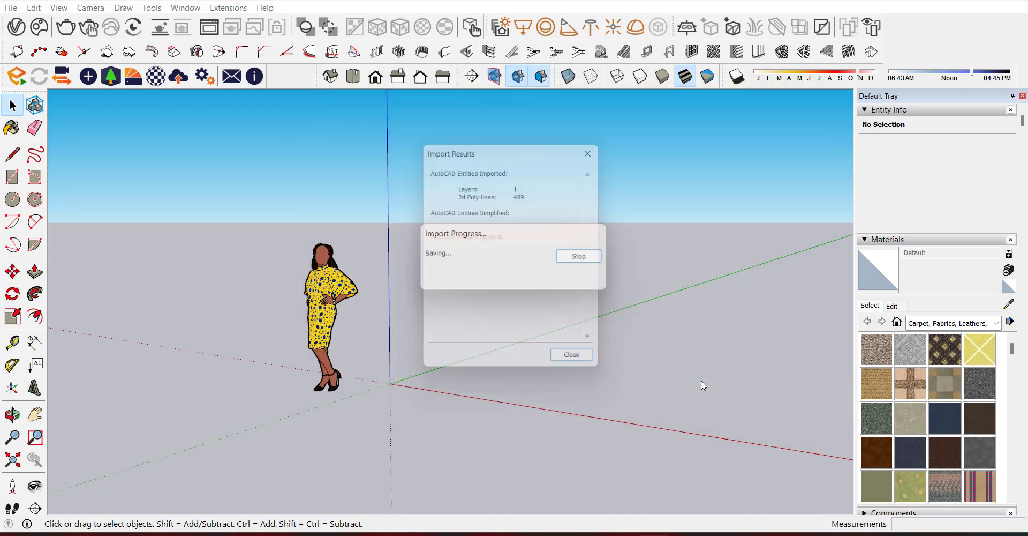
left_click(587, 370)
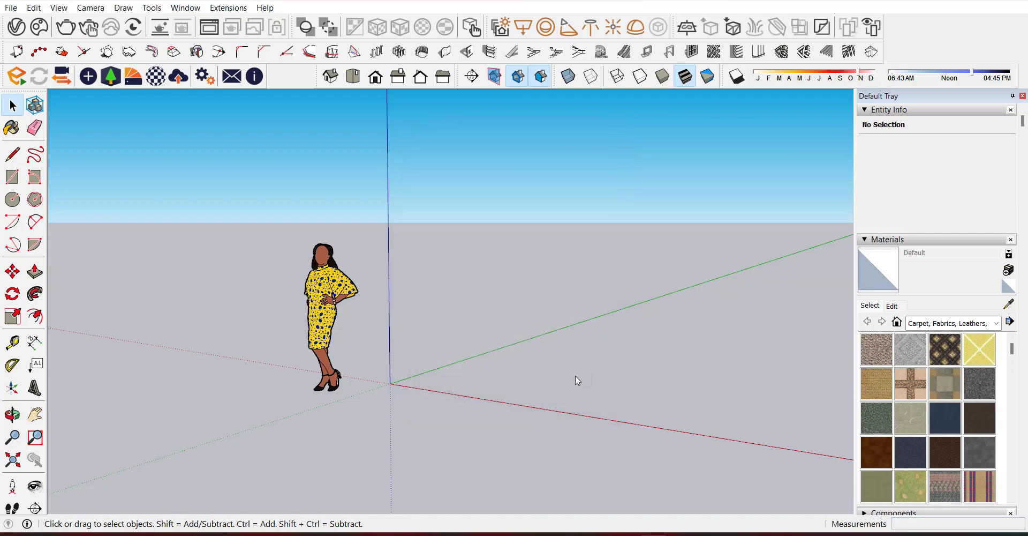
middle_click_drag(576, 375, 482, 402)
- Edit the imported jali component and delete the right Om panel's edges
key("space")
left_click(336, 407)
scroll(341, 431, "up", 3)
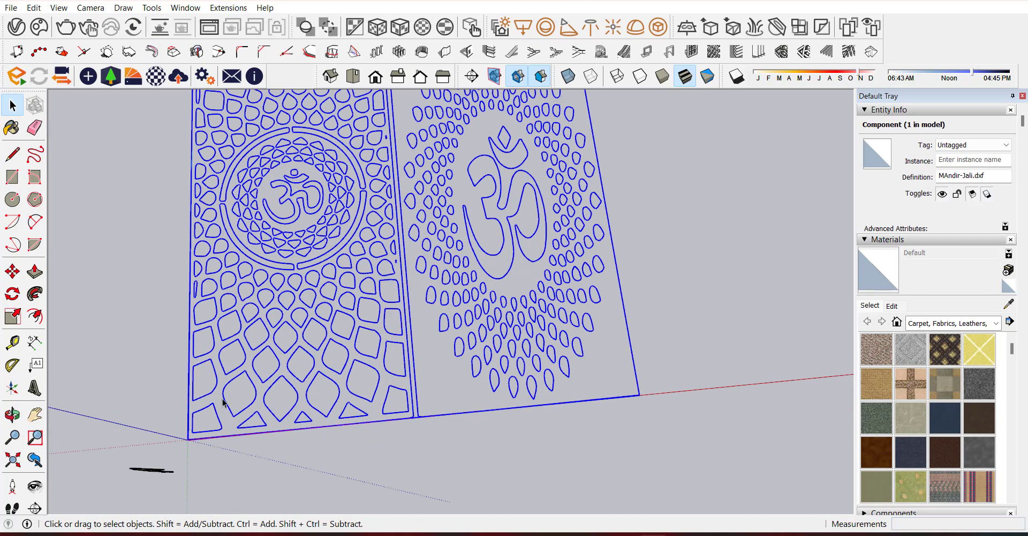
scroll(224, 402, "down", 2)
scroll(301, 357, "down", 1)
scroll(373, 378, "down", 1)
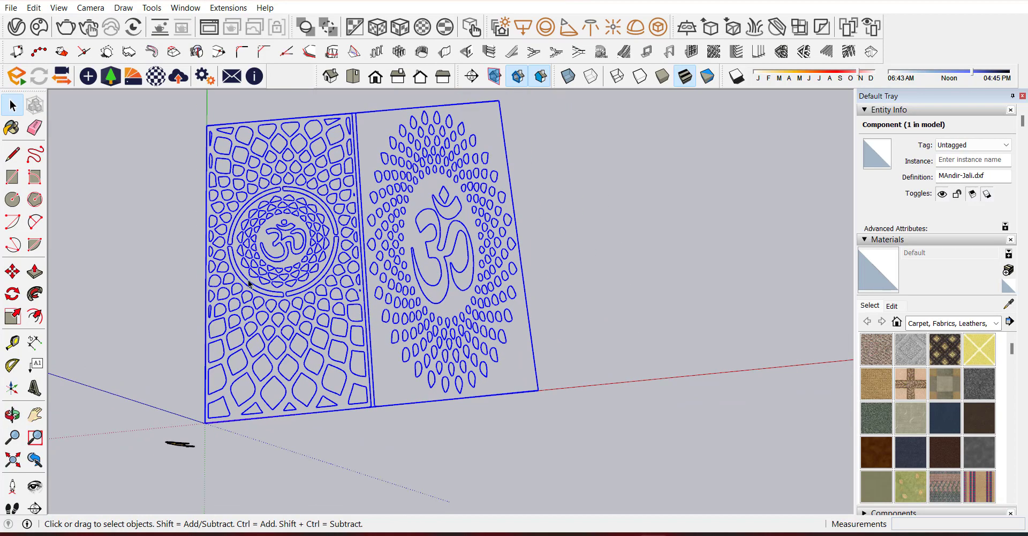
scroll(249, 257, "down", 1)
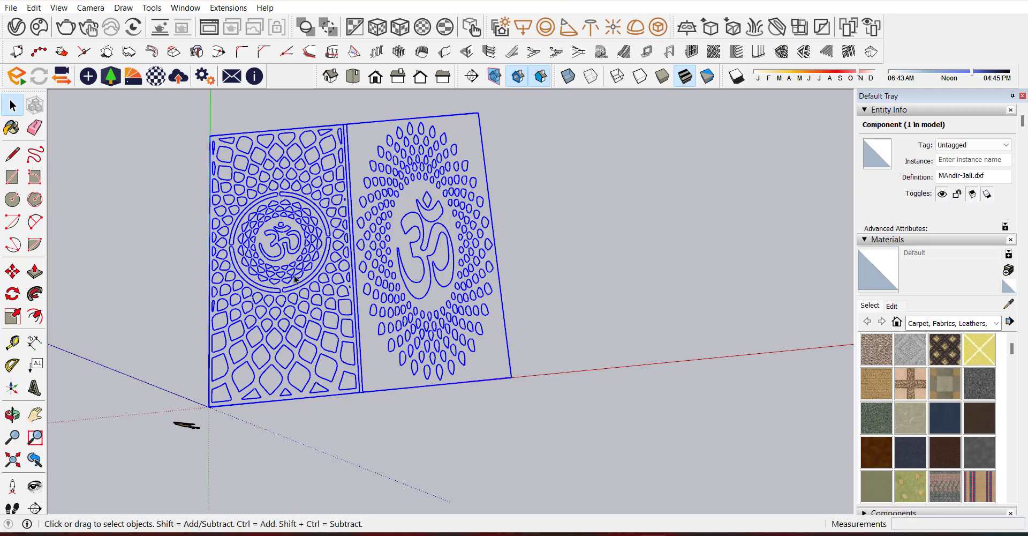
double_click(311, 310)
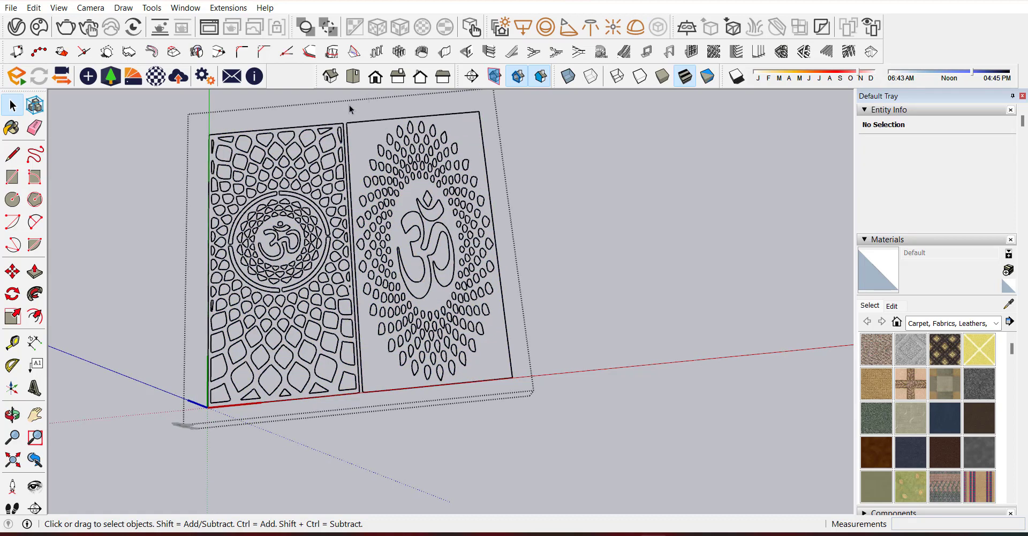
left_click(373, 121)
scroll(366, 129, "up", 4)
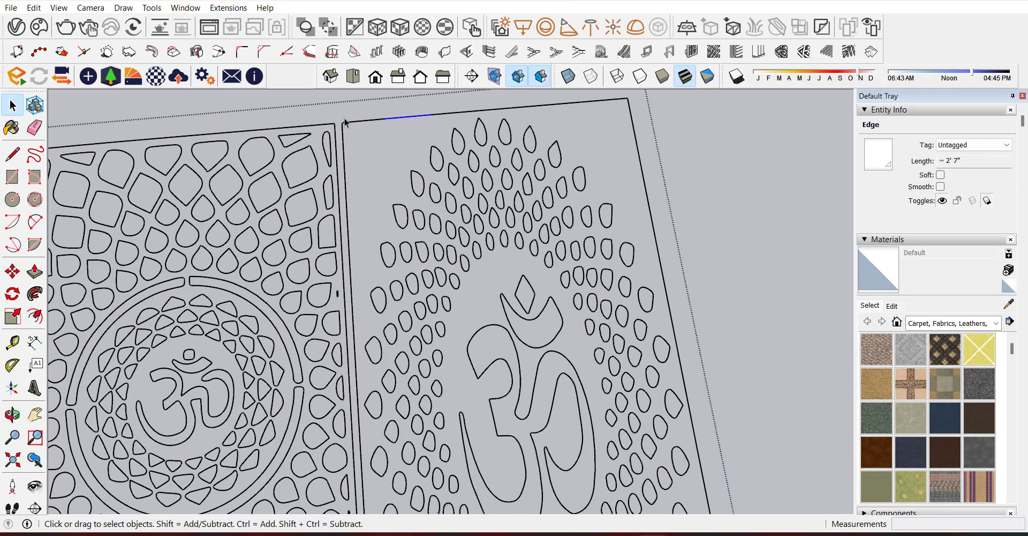
left_click_drag(435, 243, 484, 157)
scroll(484, 156, "down", 4)
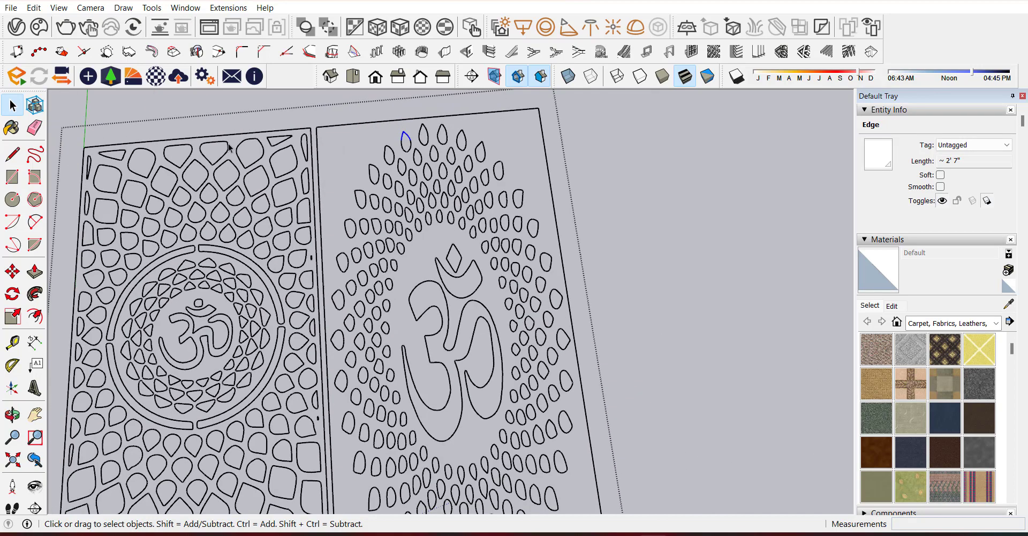
key("Delete")
- Delete the upper and lower stray edges beside the left panel
scroll(367, 226, "up", 5)
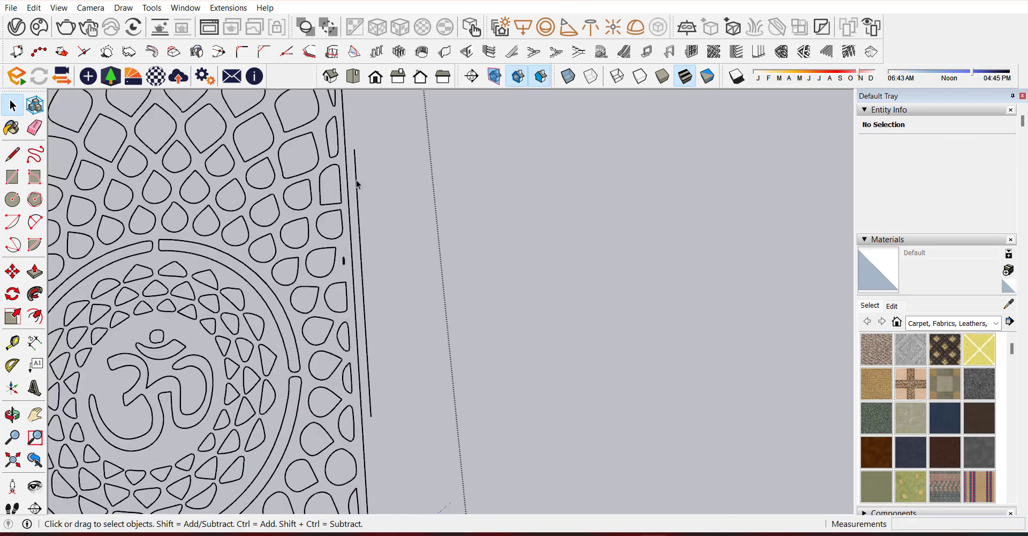
left_click(357, 184)
key("Delete")
left_click(367, 307)
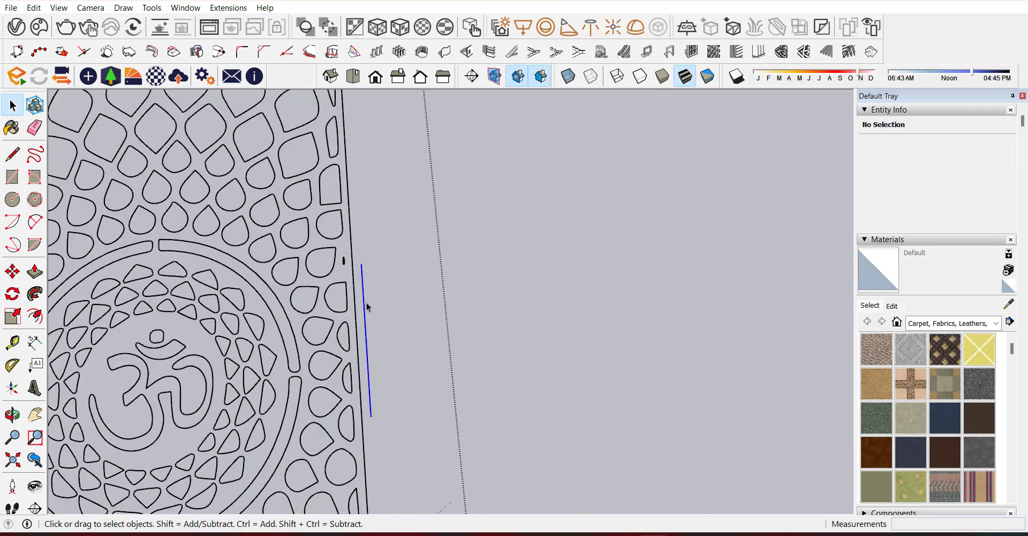
scroll(384, 317, "down", 5)
key("Delete")
- Delete the long stray bottom edge and the short stub beside it
scroll(409, 421, "up", 1)
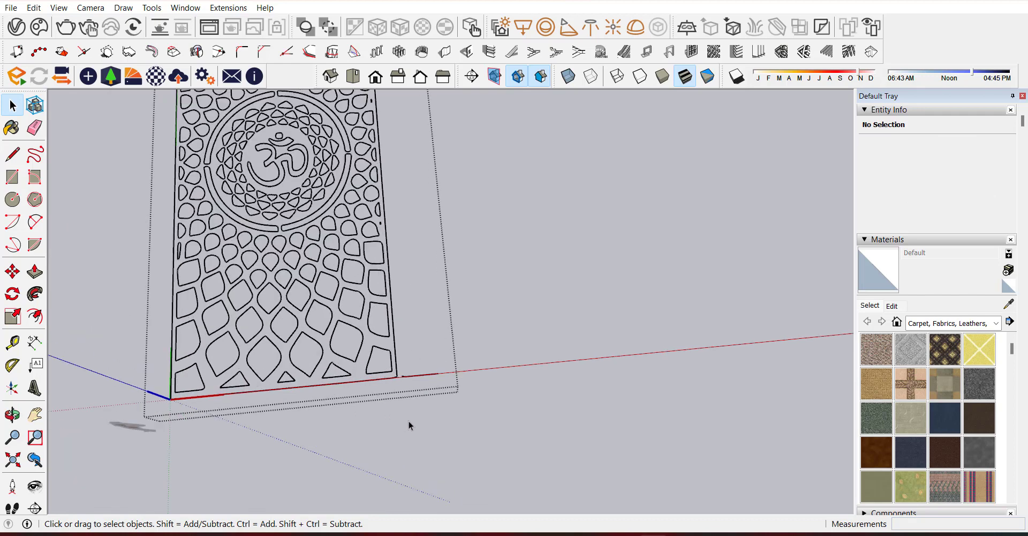
scroll(409, 421, "up", 5)
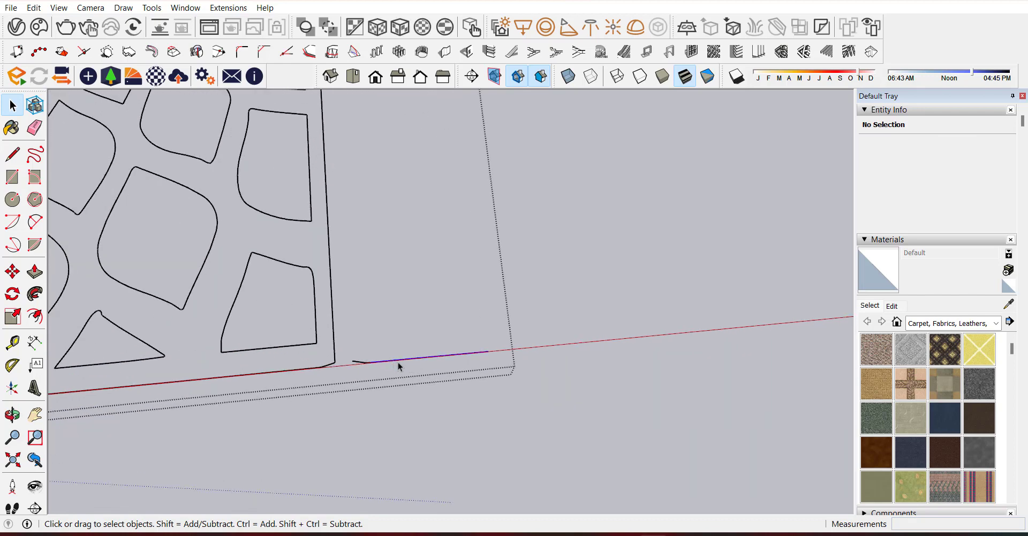
left_click(398, 363)
key("Delete")
left_click(360, 361)
key("Delete")
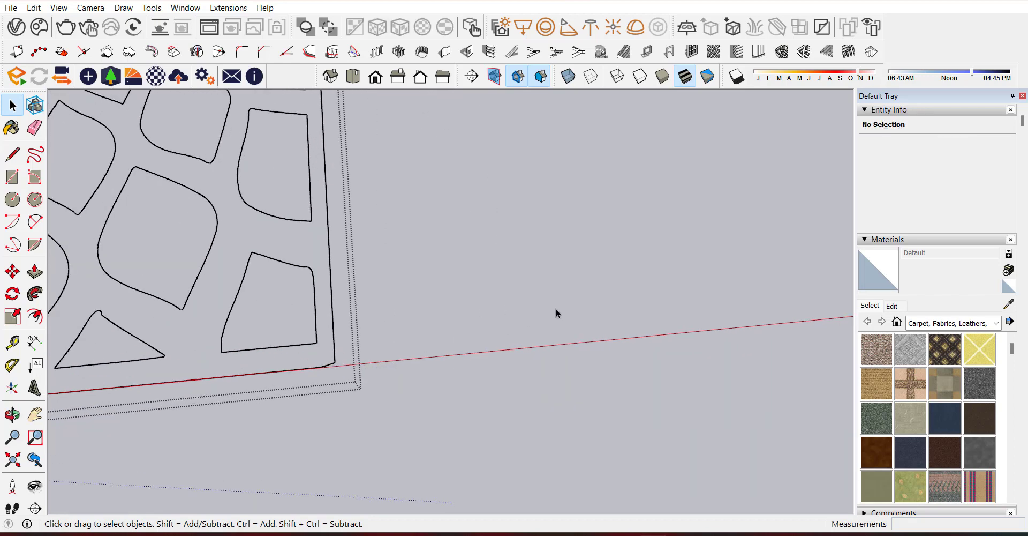
scroll(556, 313, "down", 3)
scroll(300, 288, "up", 5)
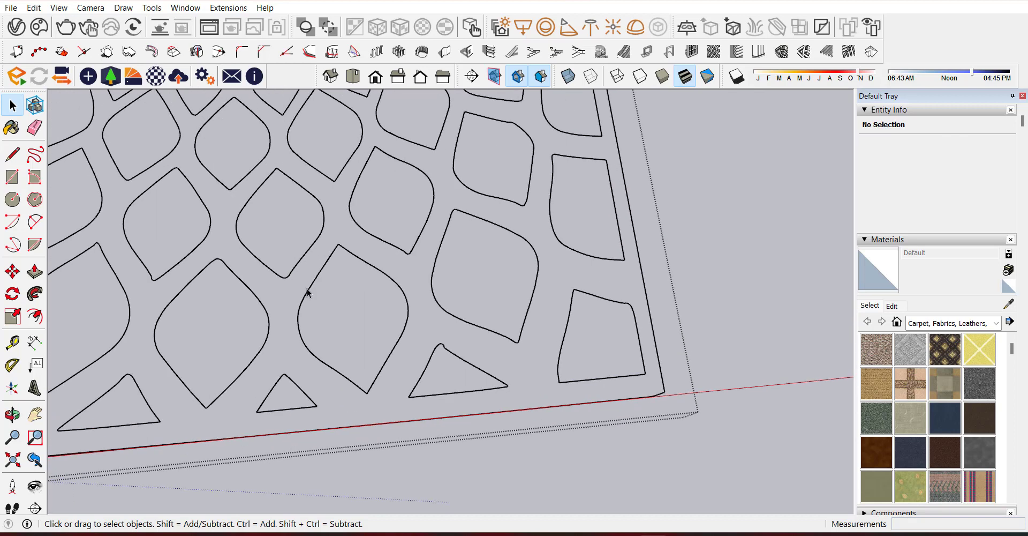
- Inspect the small edges near the panel bottom and orbit the panel upright
left_click(395, 345)
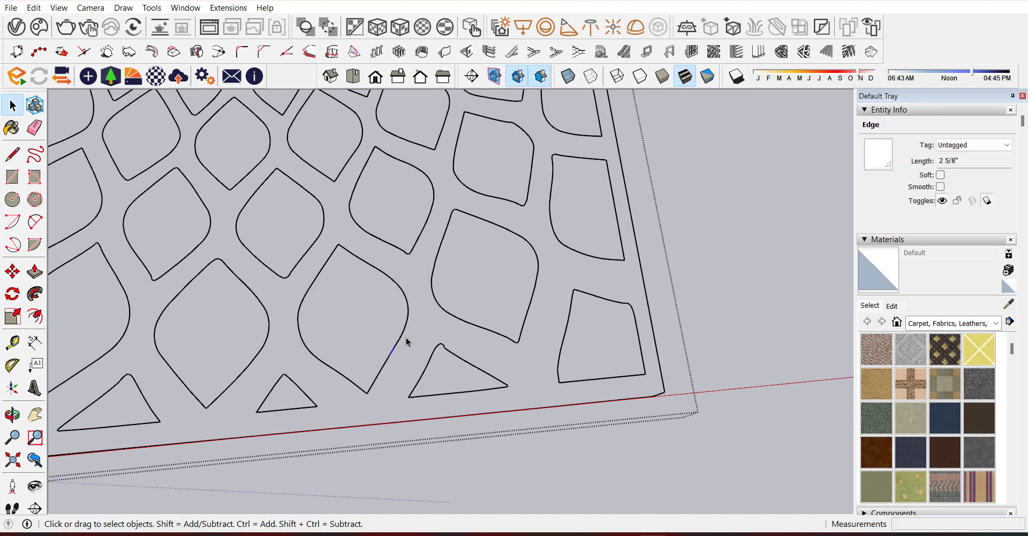
left_click(408, 316)
left_click(410, 308)
scroll(461, 324, "down", 5)
middle_click_drag(478, 371, 442, 335)
left_click(442, 335)
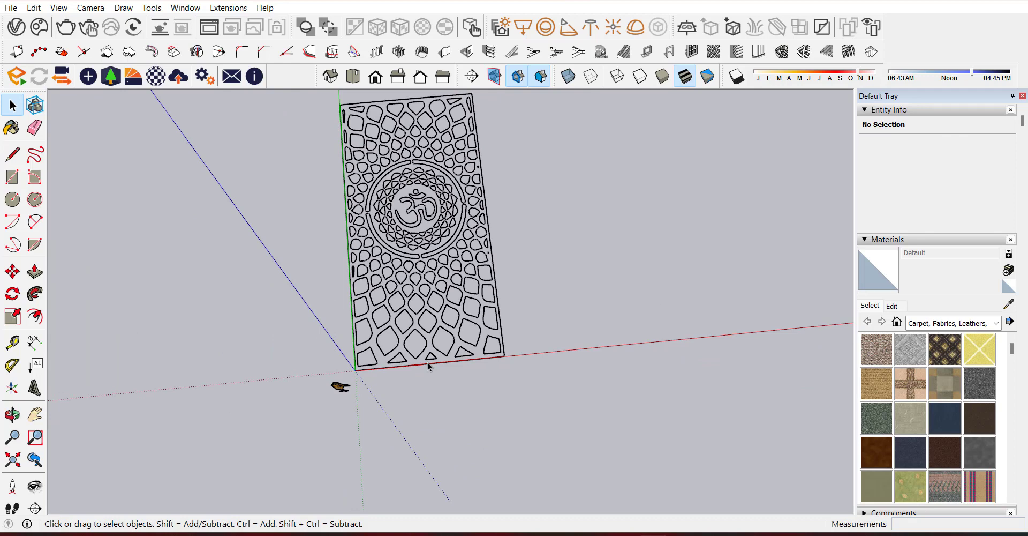
- Select the leaf outline's edges, then the rest of the Om panel's edges
scroll(428, 367, "up", 10)
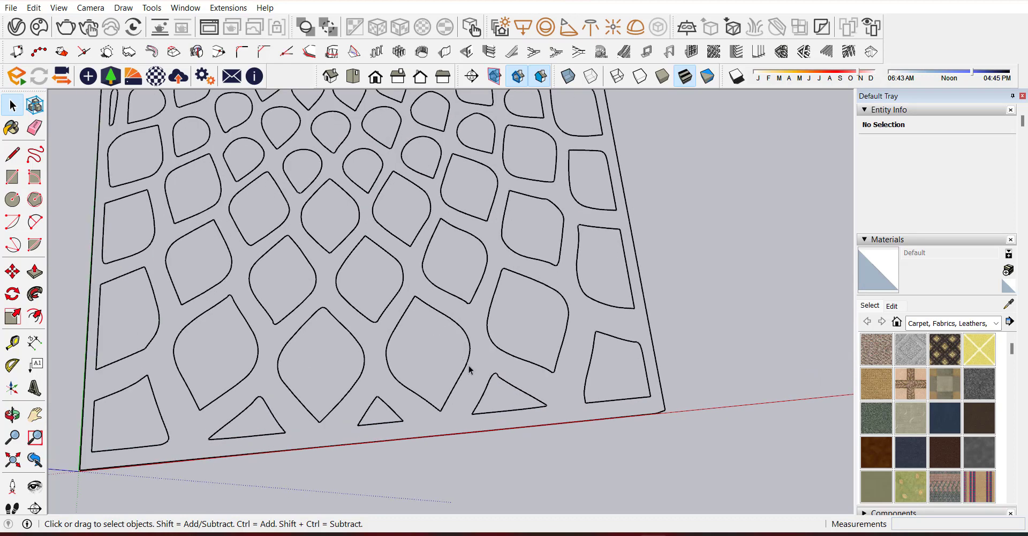
scroll(417, 308, "up", 2)
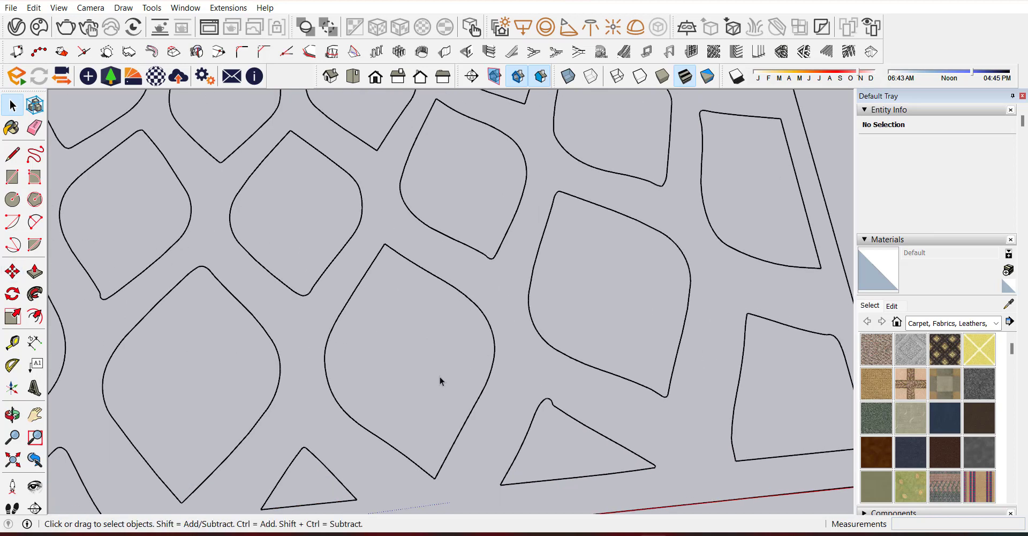
left_click(360, 289)
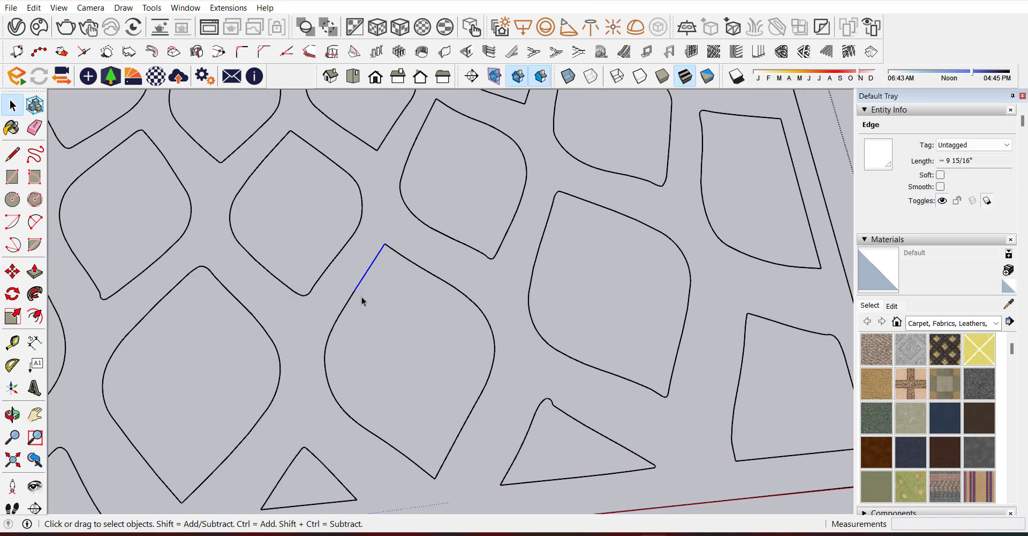
left_click(341, 321, "ctrl")
left_click_drag(378, 311, 391, 448, "ctrl")
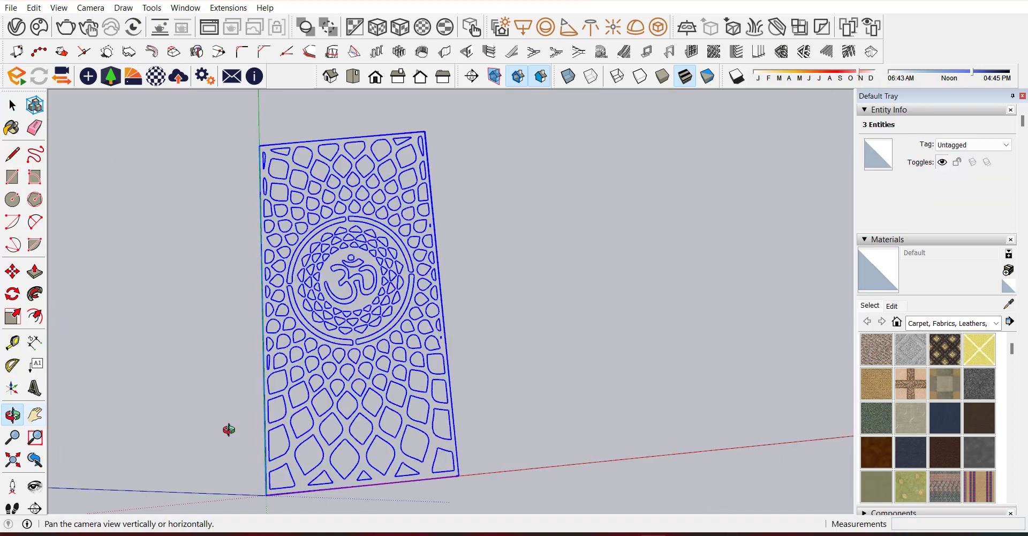
middle_click_drag(228, 427, 487, 386)
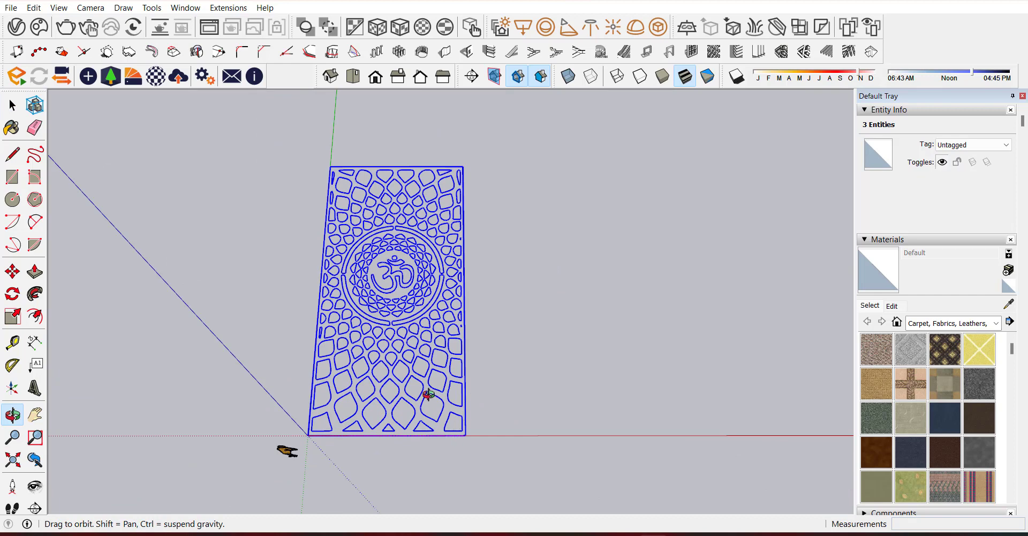
- Show the JHS PowerBar toolbar and position it above the model
key("space")
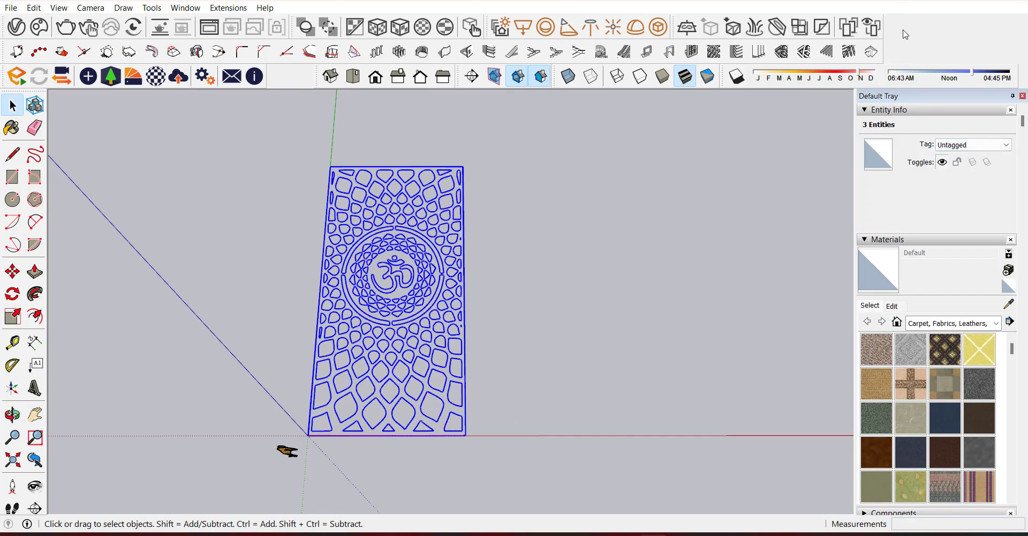
right_click(905, 36)
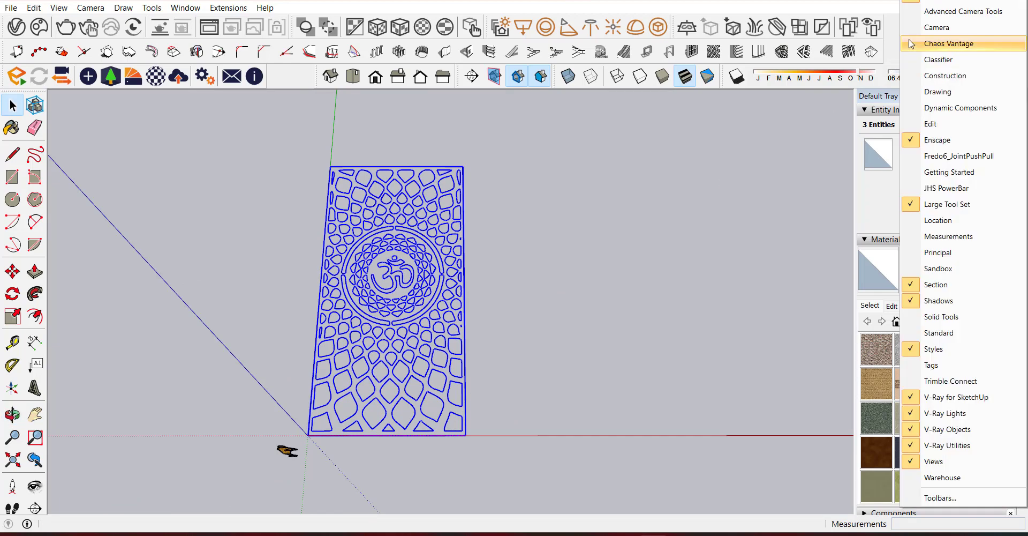
left_click(946, 190)
left_click_drag(625, 82, 628, 99)
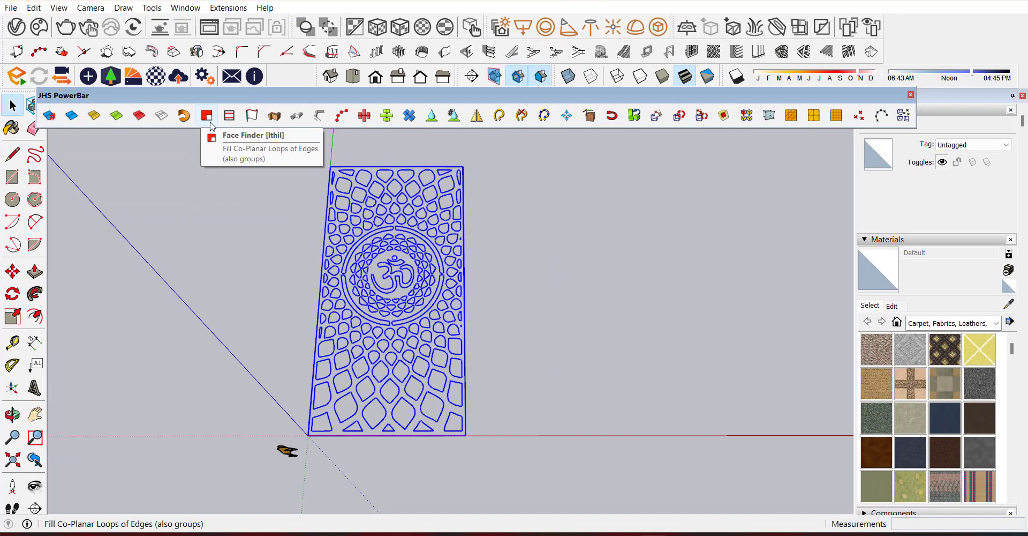
- Run JHS Face Finder to fill the jali's closed edge loops with faces
left_click(211, 126)
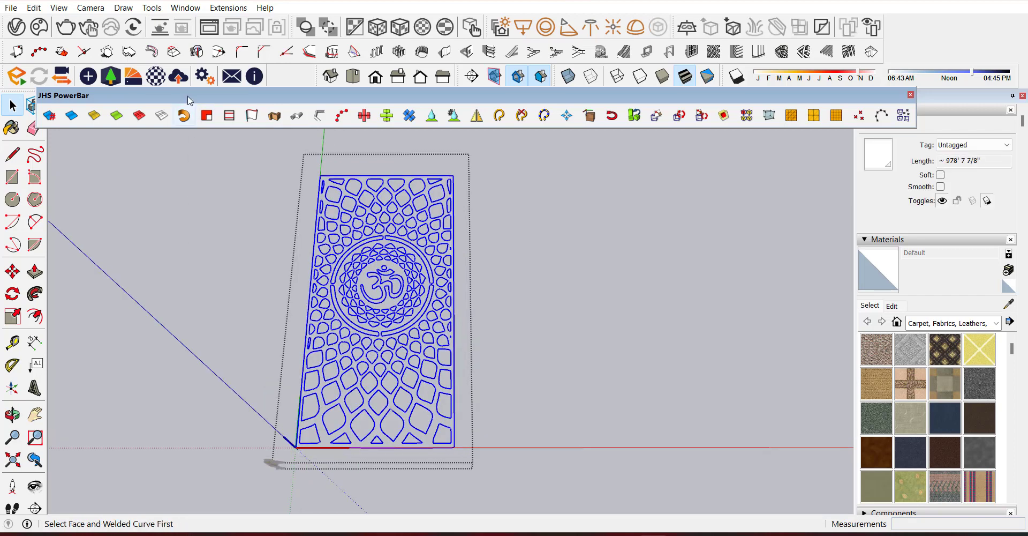
left_click(209, 117)
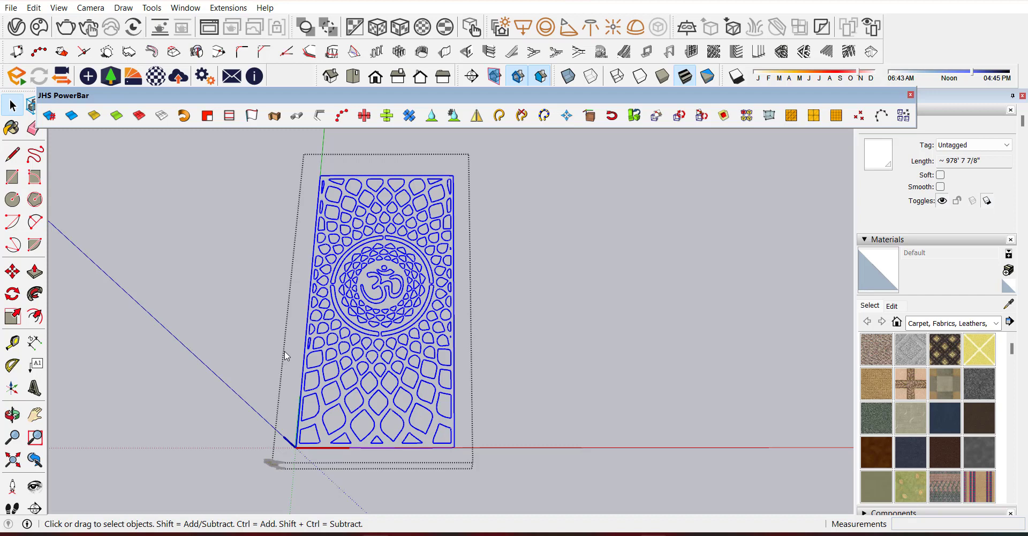
scroll(309, 430, "up", 8)
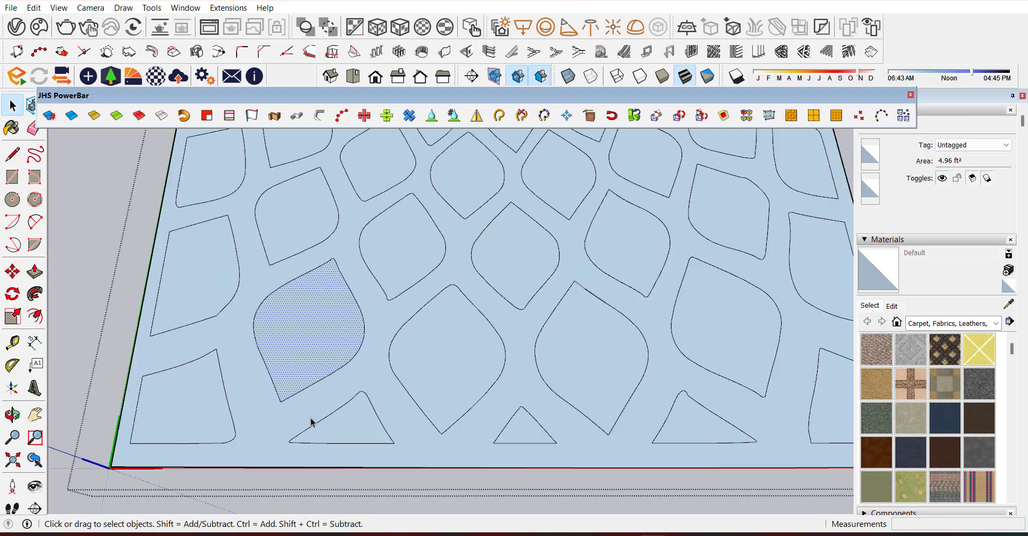
- Inside the jali component, check that the lens and triangle openings are filled as faces
double_click(435, 363)
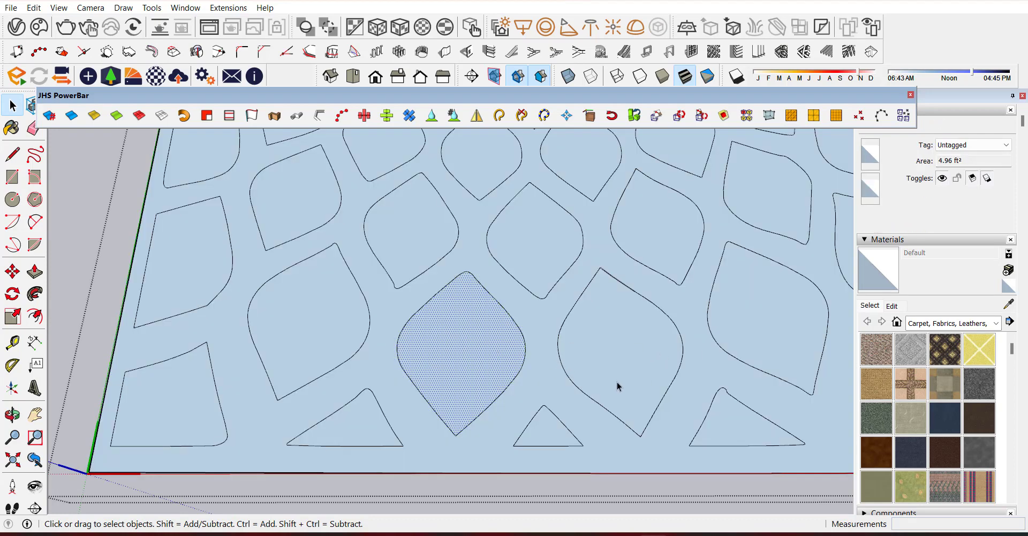
left_click(615, 384)
left_click(550, 432)
left_click(364, 431)
left_click(337, 336)
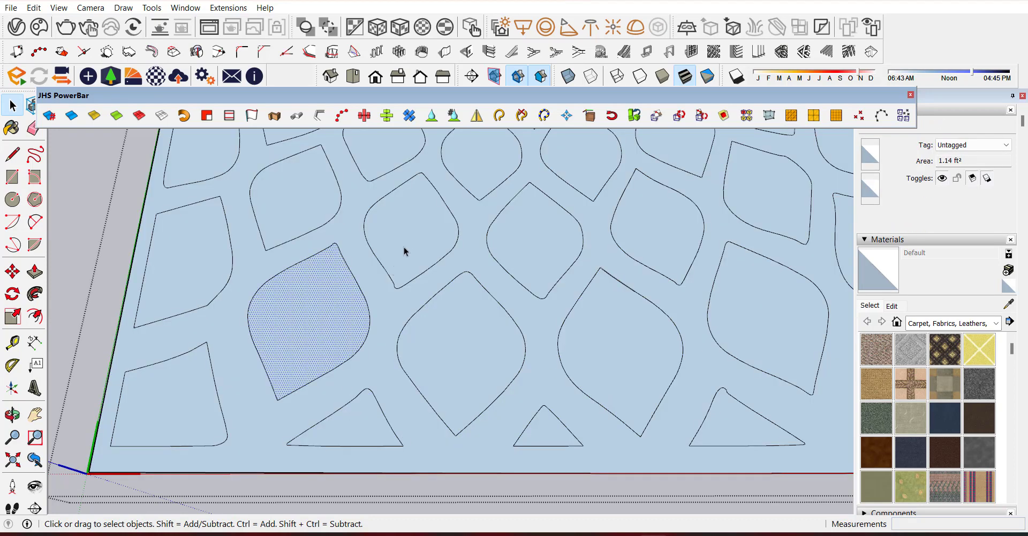
left_click(408, 249)
left_click(501, 265)
left_click(537, 232)
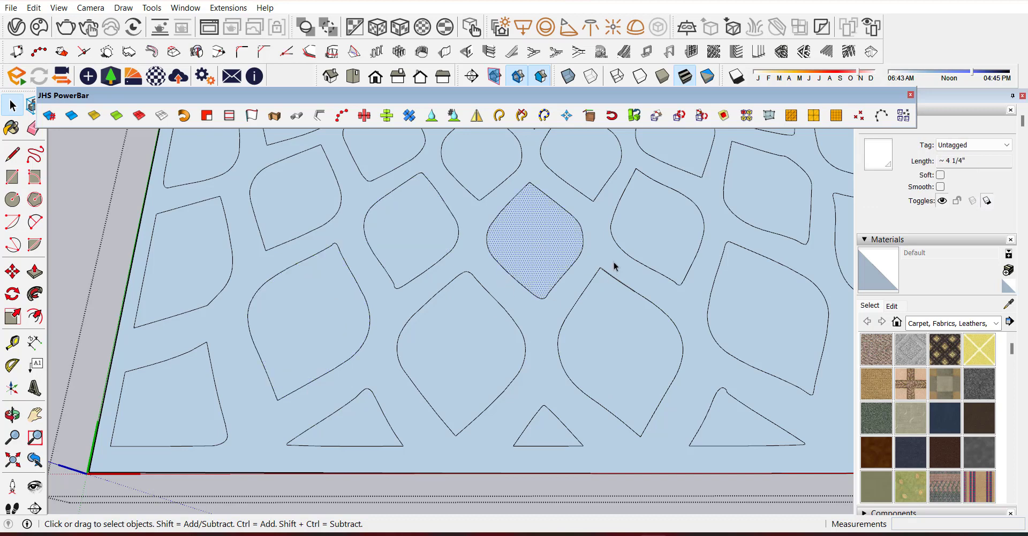
left_click(646, 263)
- With the whole panel in view, select the large perforated panel face
key("shift+z")
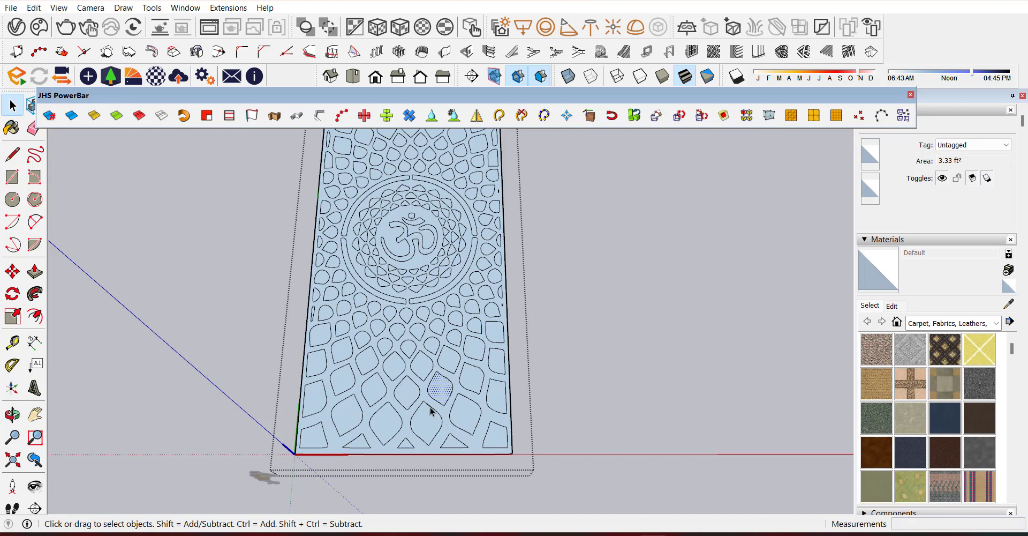
scroll(476, 419, "up", 3)
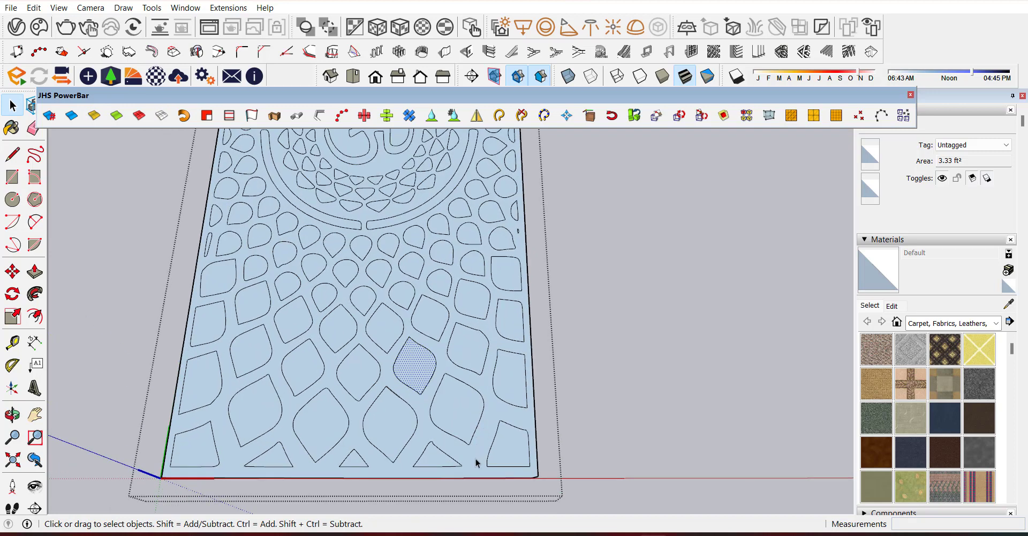
left_click(476, 463)
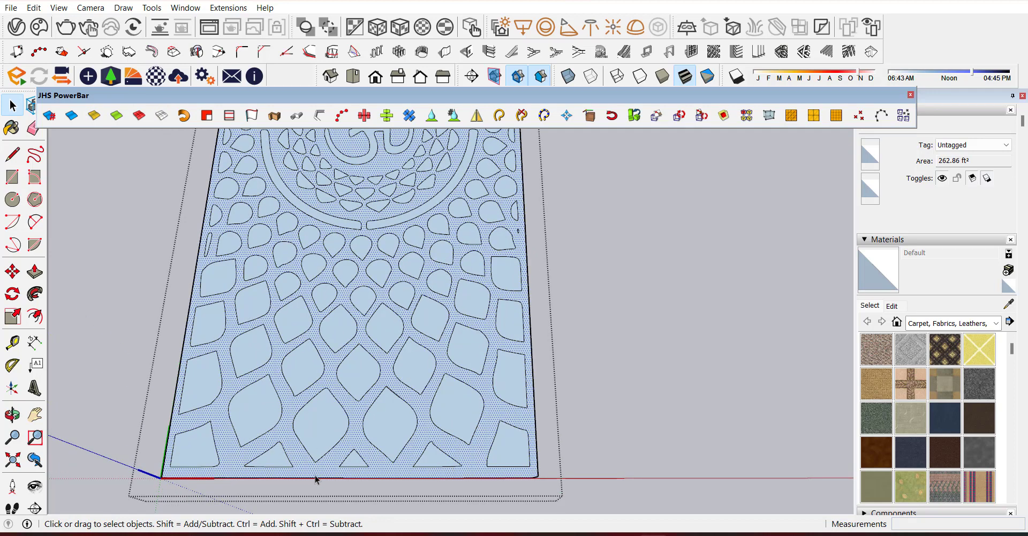
scroll(316, 479, "down", 2)
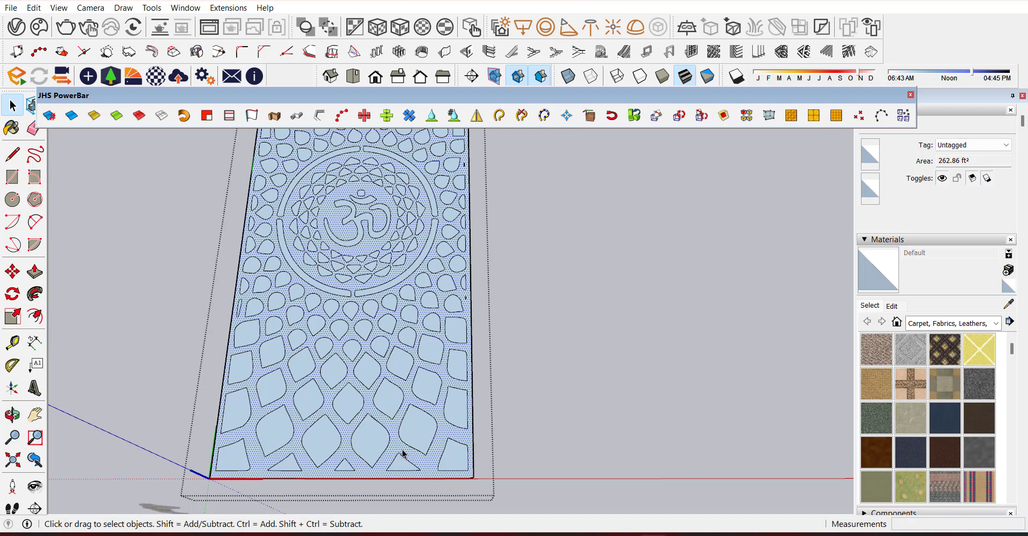
scroll(402, 474, "up", 1)
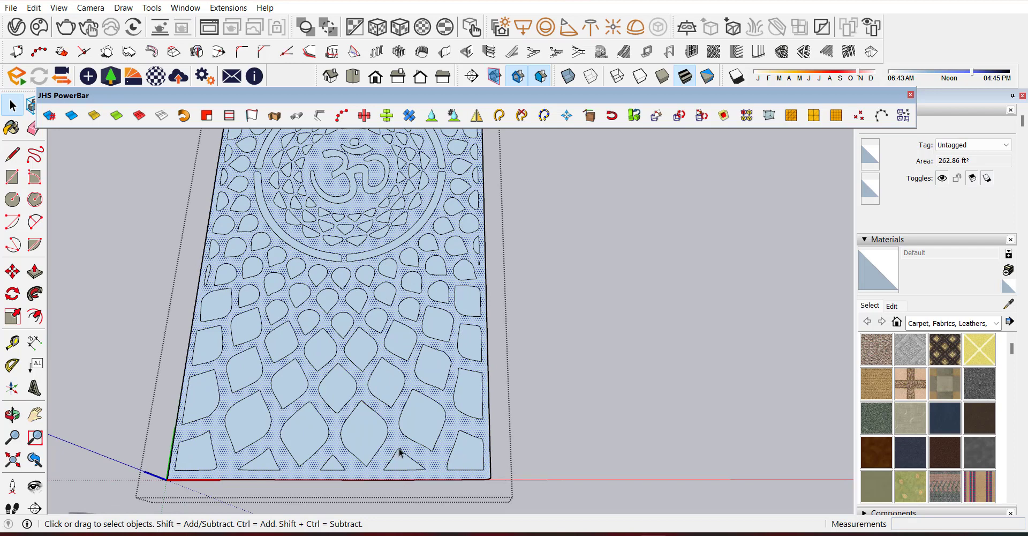
scroll(398, 454, "up", 2)
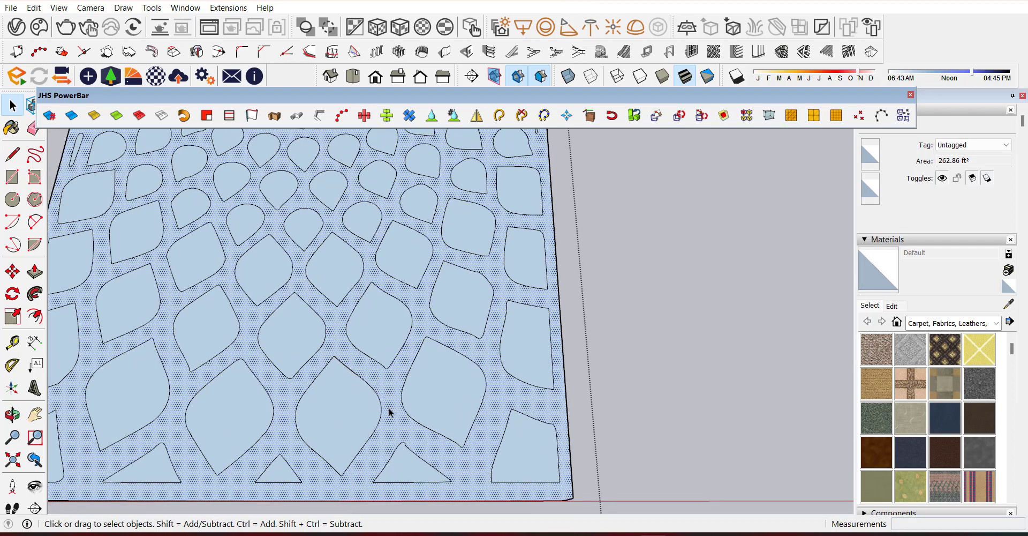
scroll(389, 408, "down", 2)
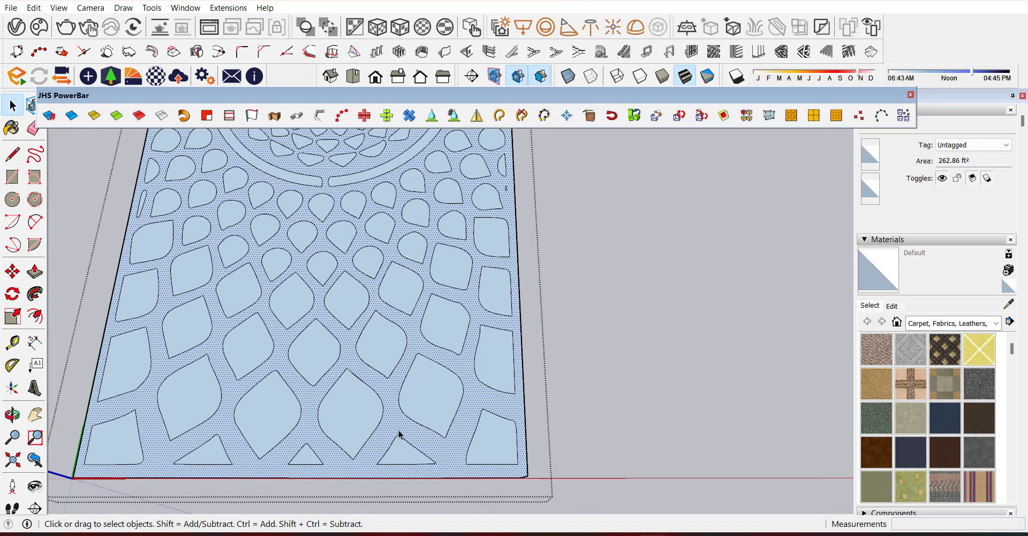
- Add the panel's edges and copy it to the right of the original along the red axis
double_click(397, 417)
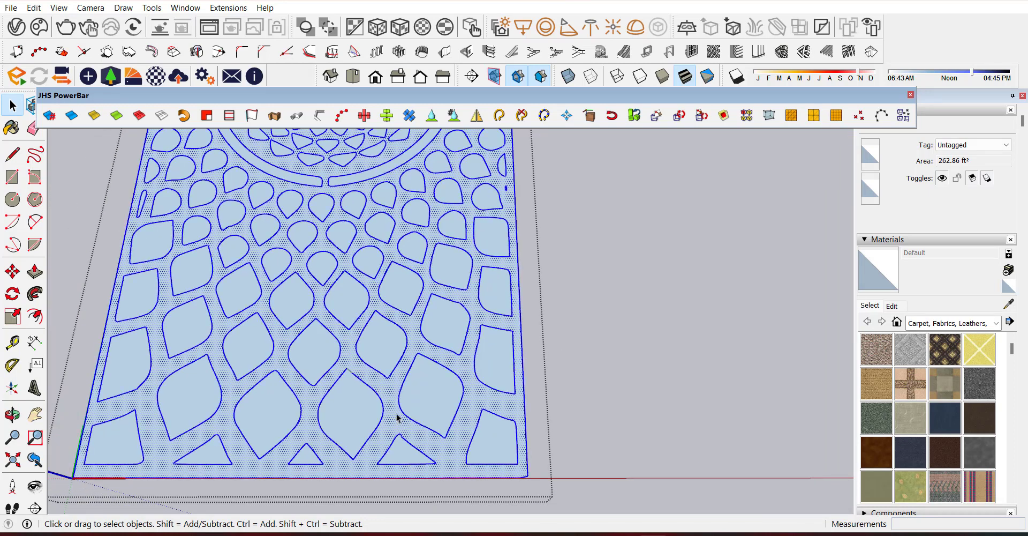
key("m")
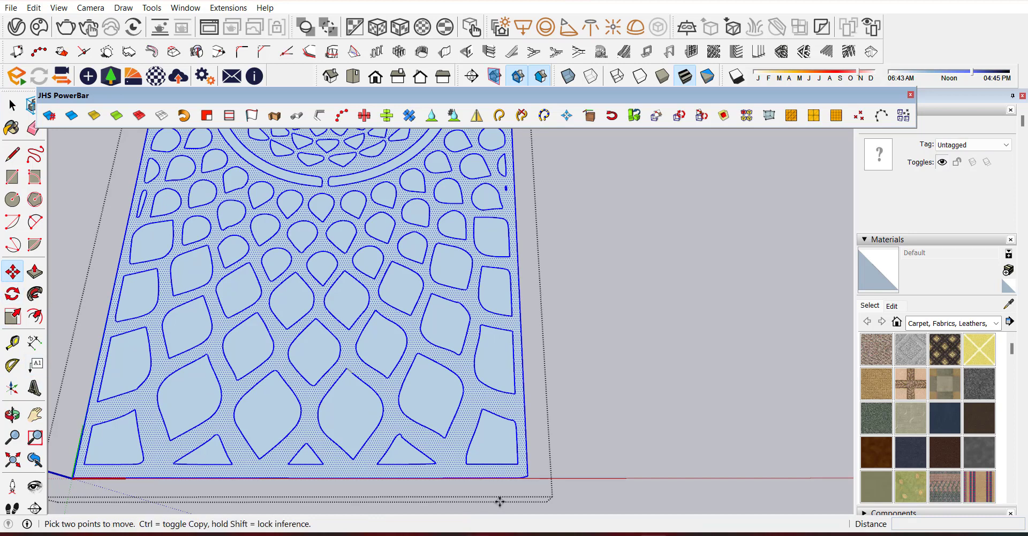
left_click(528, 474)
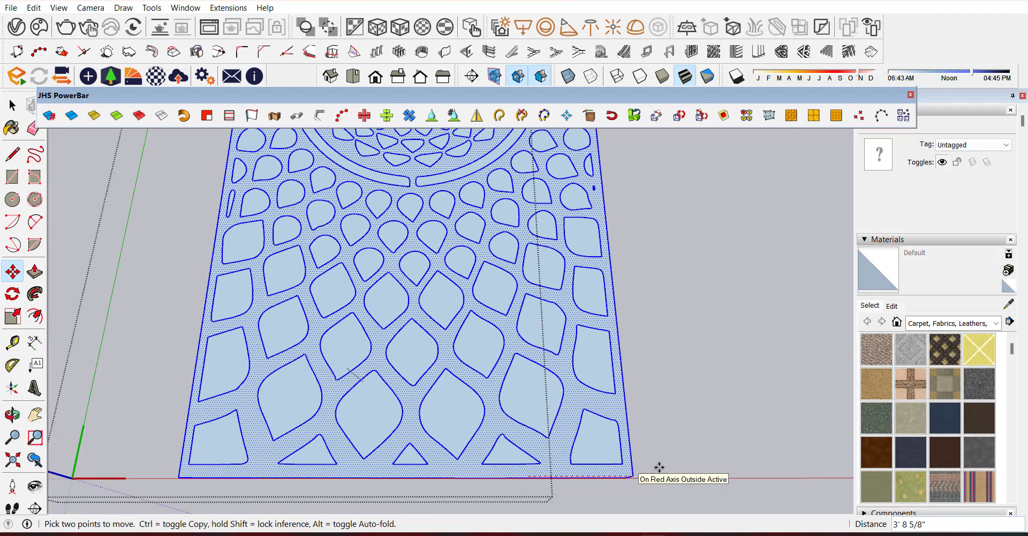
key("ctrl")
scroll(687, 462, "down", 5)
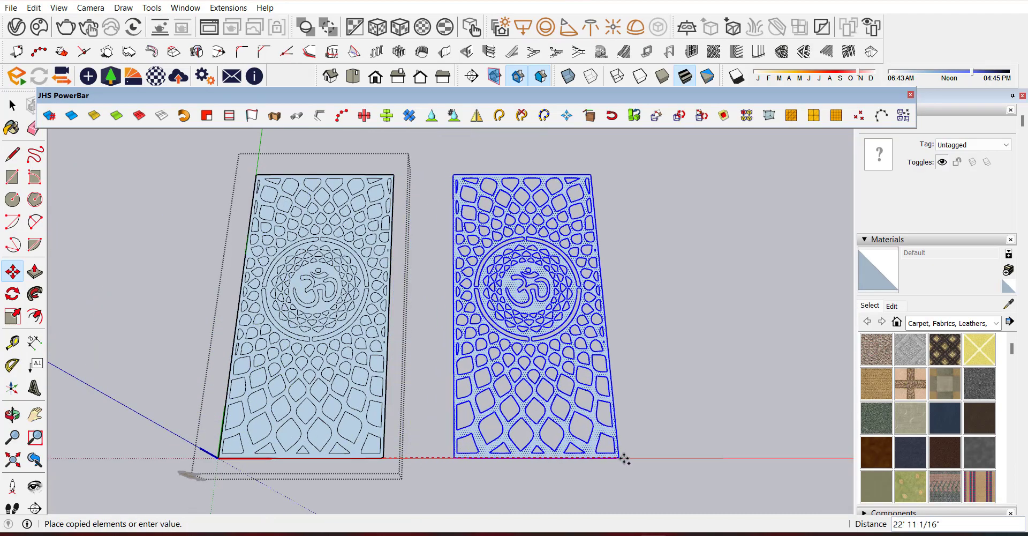
left_click(645, 466)
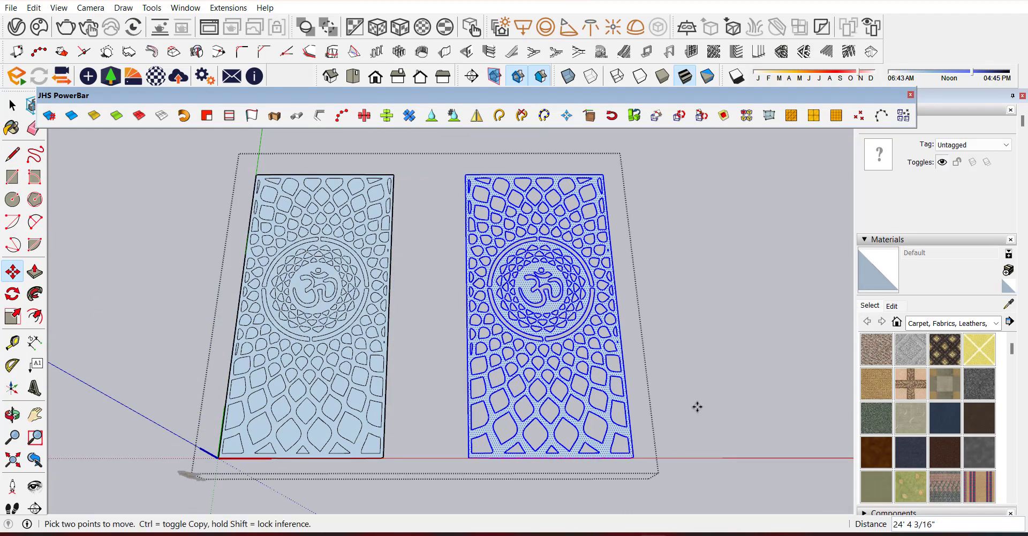
key("space")
- Deselect the copy, then enter and exit the group holding both panels
left_click(716, 396)
scroll(464, 395, "up", 2)
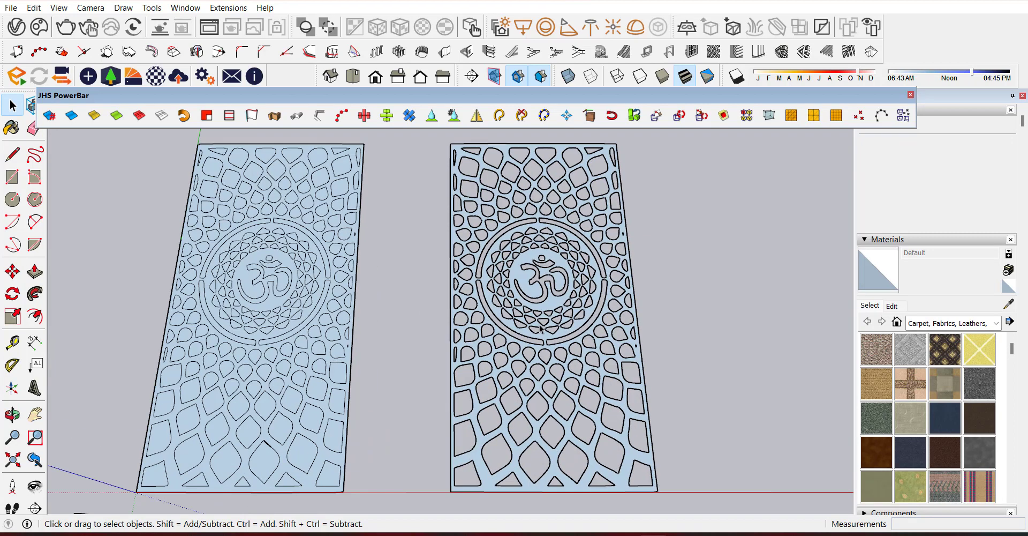
double_click(463, 396)
scroll(407, 386, "down", 2)
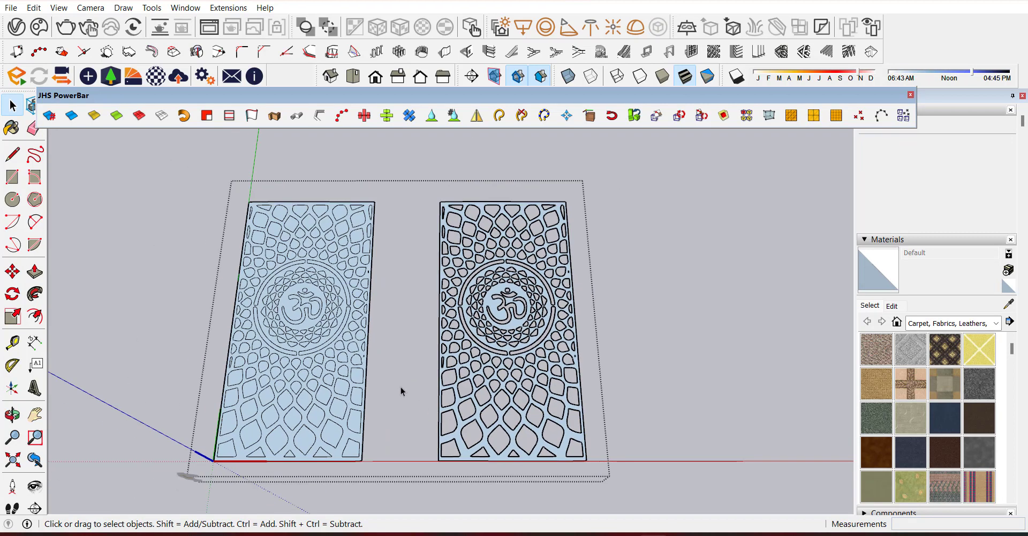
left_click(733, 426)
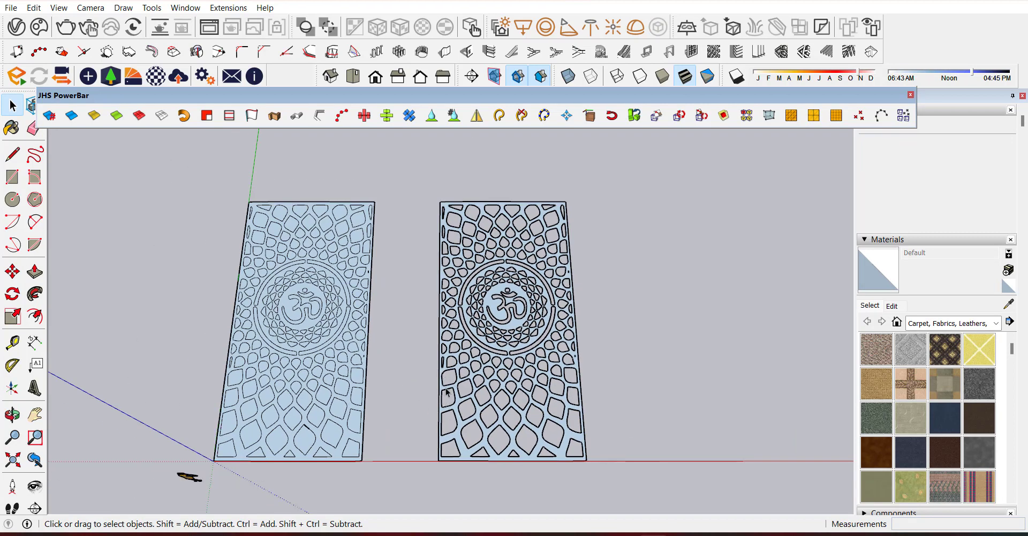
- Explode the panel group and make the right Om panel its own group
right_click(446, 391)
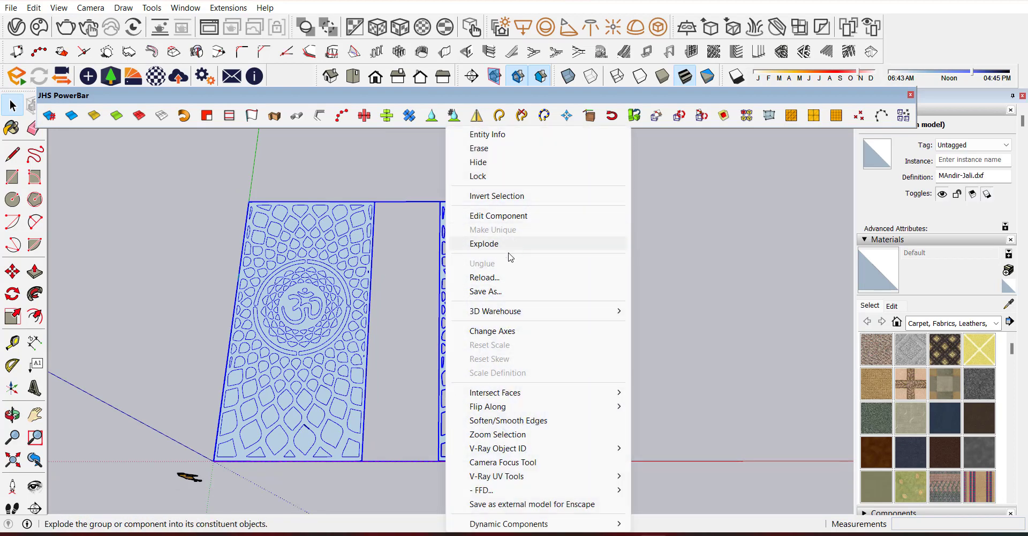
left_click(536, 243)
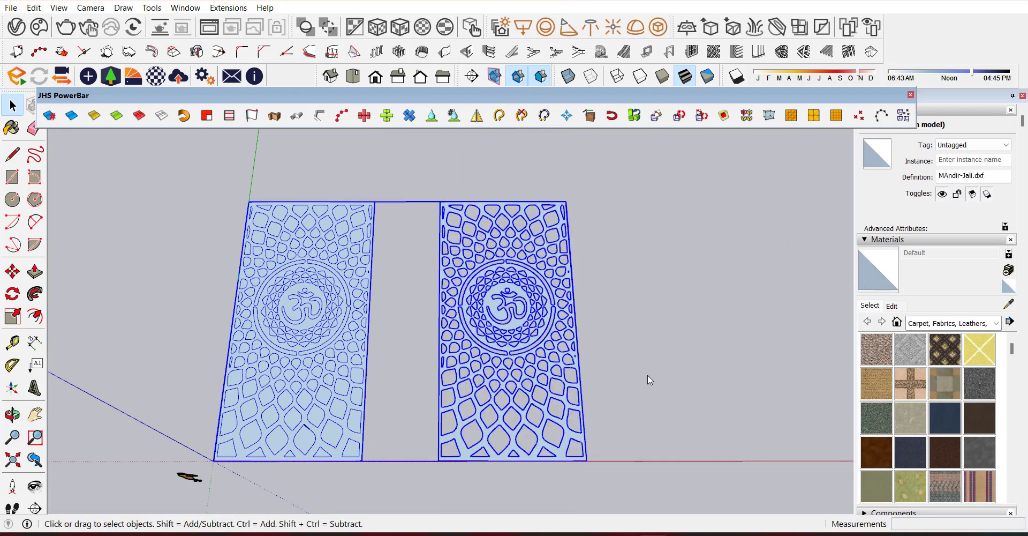
left_click_drag(408, 161, 675, 508)
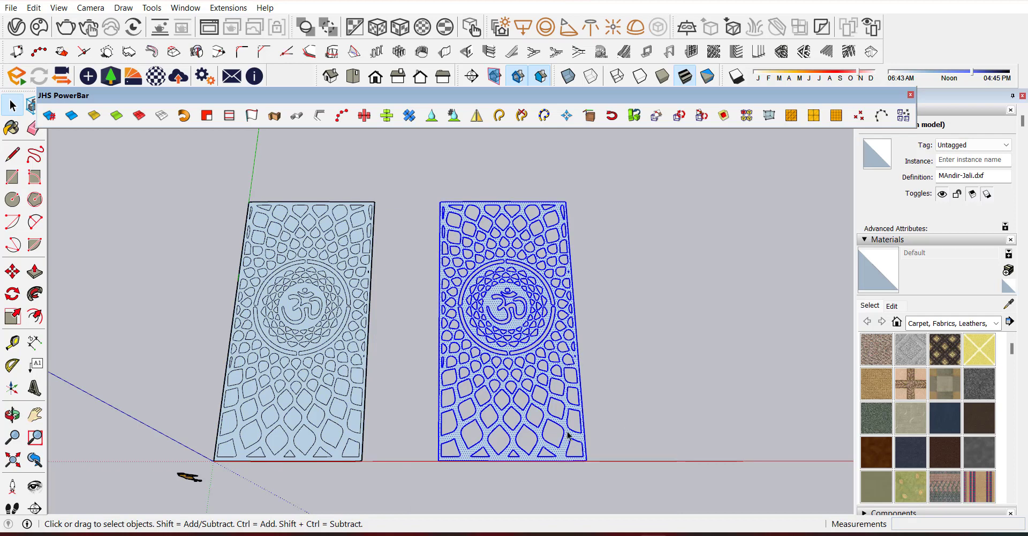
right_click(538, 393)
left_click(590, 399)
left_click_drag(424, 169, 624, 487)
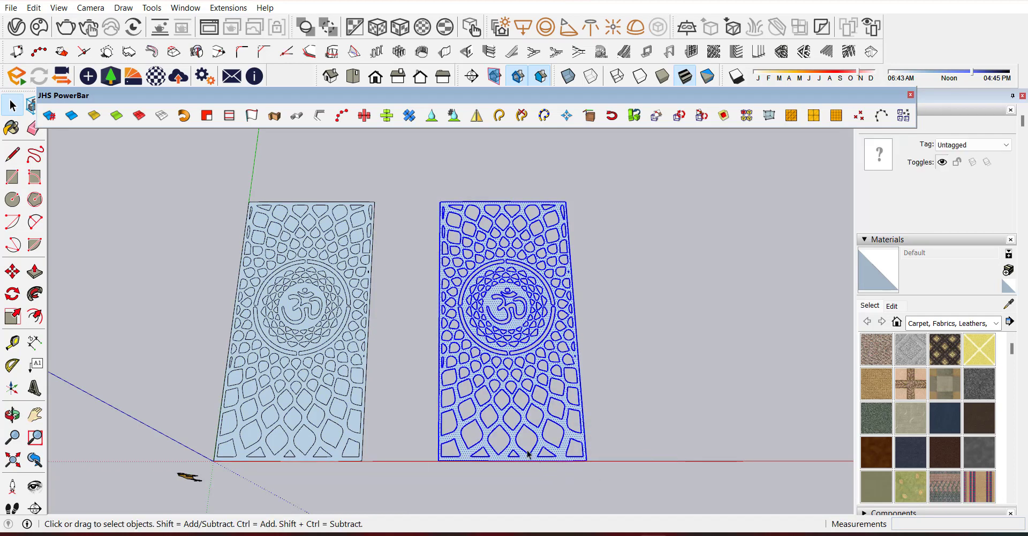
right_click(530, 458)
left_click(568, 306)
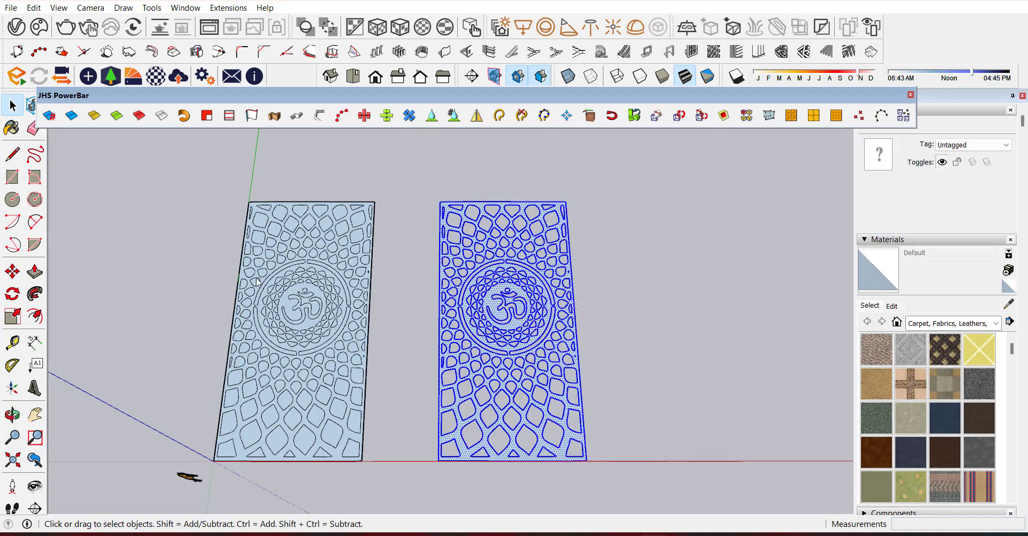
- Window-select the left Om panel and make it its own group
left_click_drag(204, 178, 387, 488)
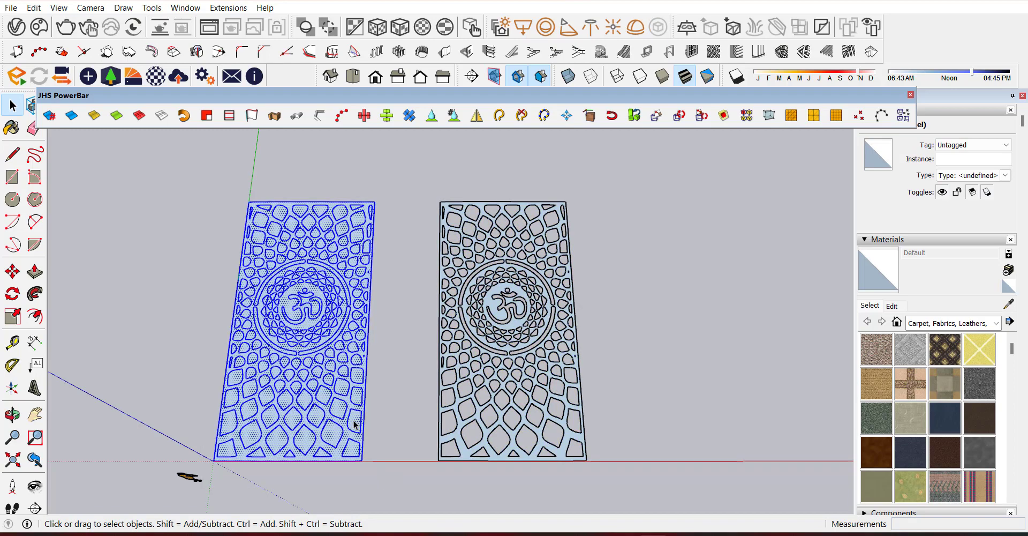
right_click(351, 424)
left_click(392, 259)
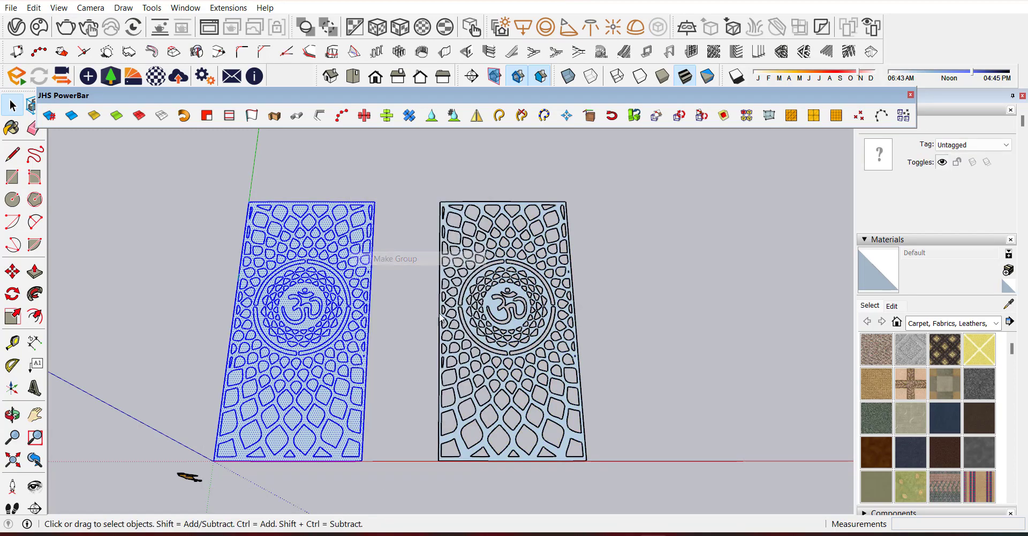
scroll(517, 297, "up", 8)
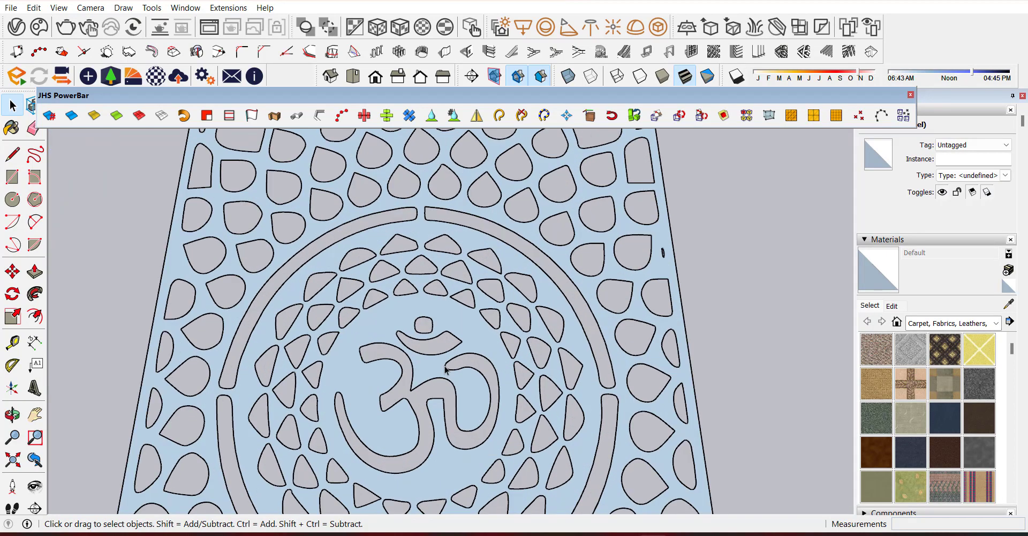
- Push/pull the right panel's face 1" into a solid slab, then orbit out to view both panels
scroll(401, 176, "down", 8)
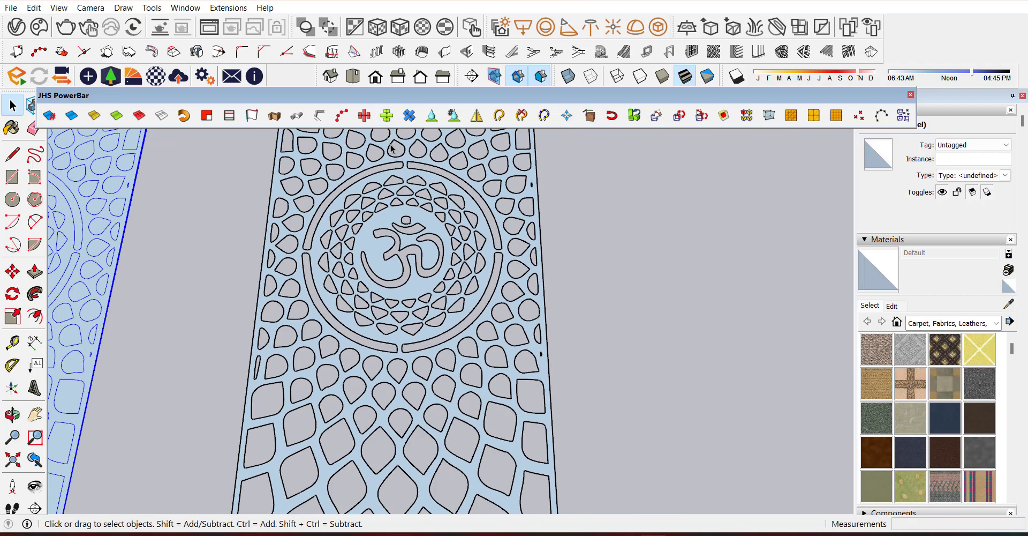
left_click(355, 395)
scroll(354, 395, "up", 5)
key("p")
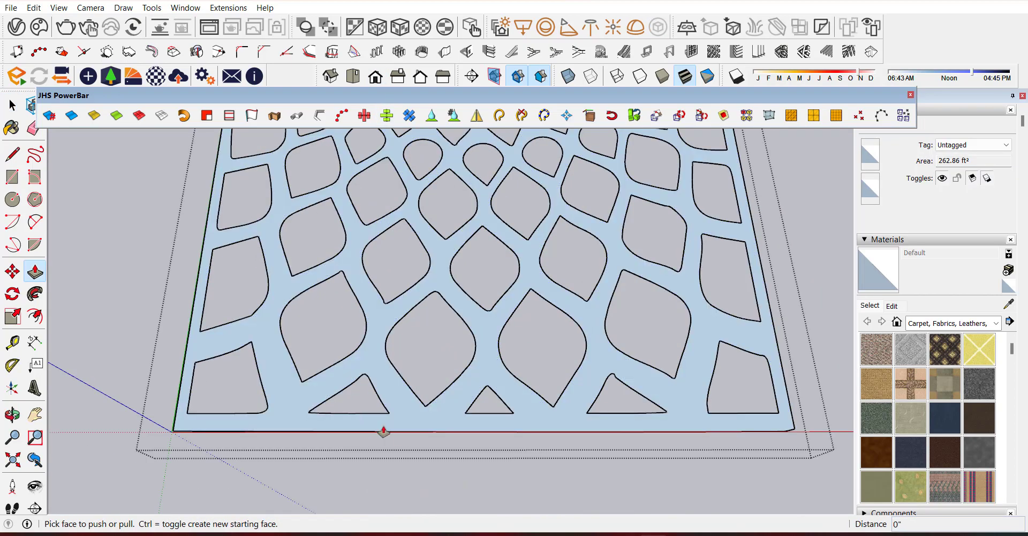
left_click(411, 413)
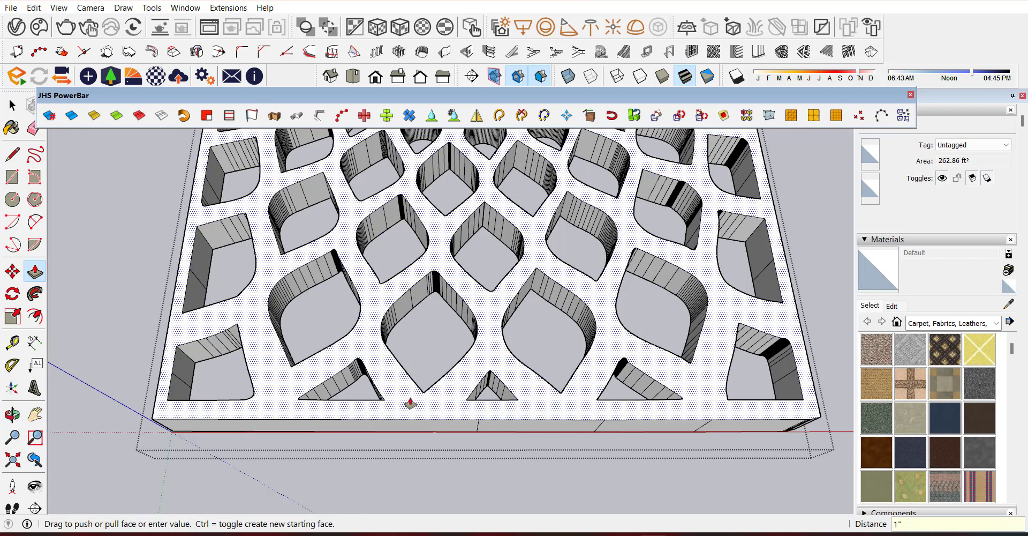
scroll(411, 403, "down", 10)
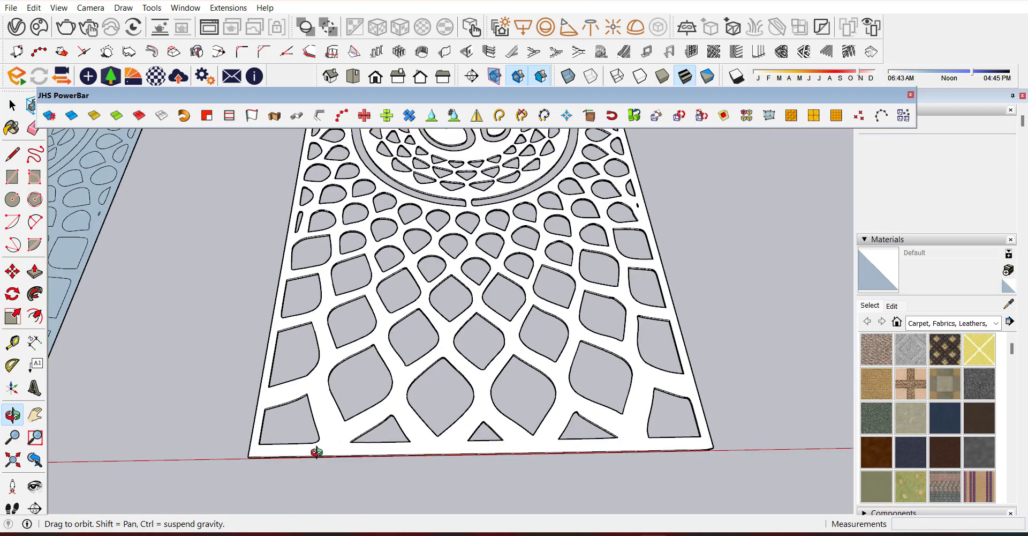
middle_click_drag(315, 452, 501, 451)
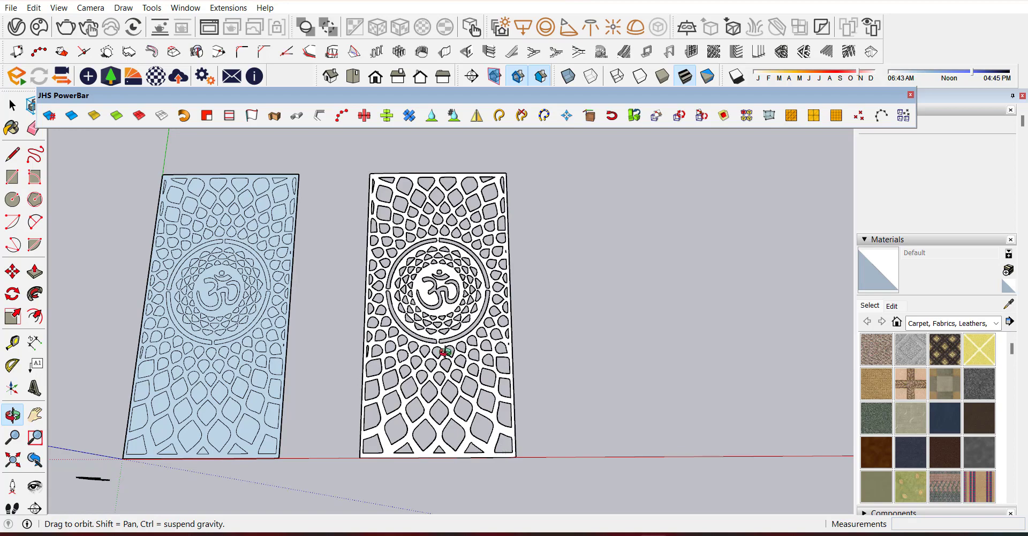
- Copy the flat left panel 20' further left along the red axis
scroll(81, 440, "up", 4)
key("space")
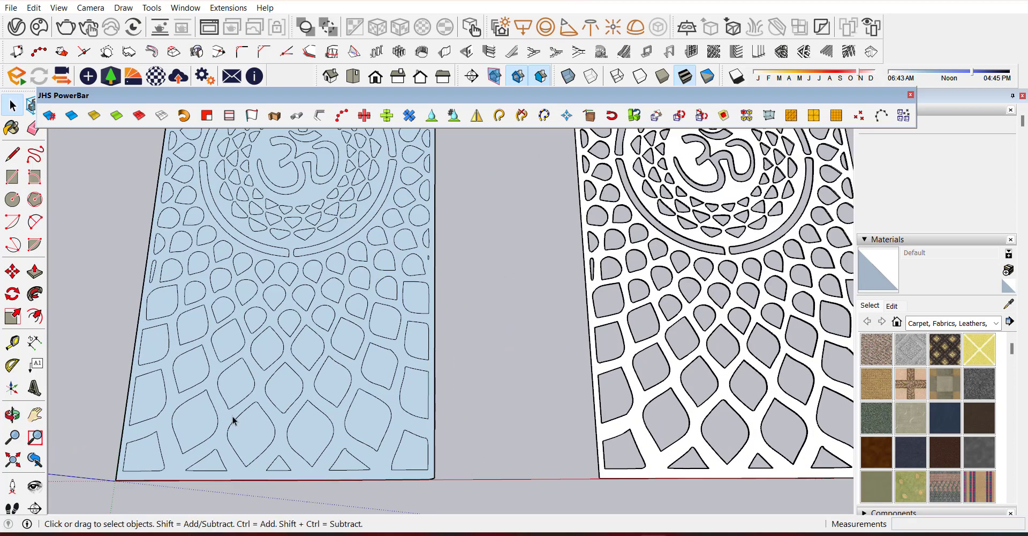
left_click(229, 421)
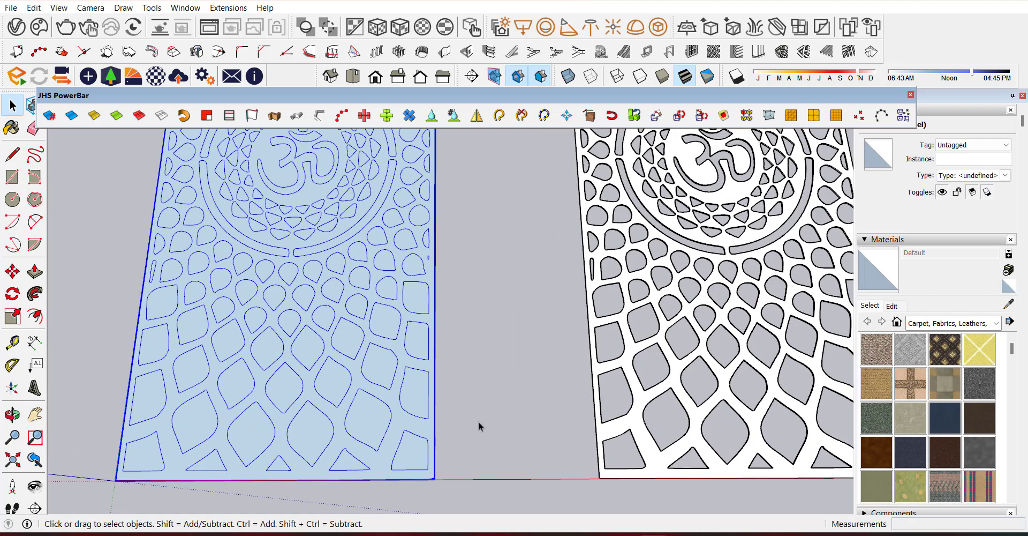
key("m")
key("ctrl")
left_click(434, 478)
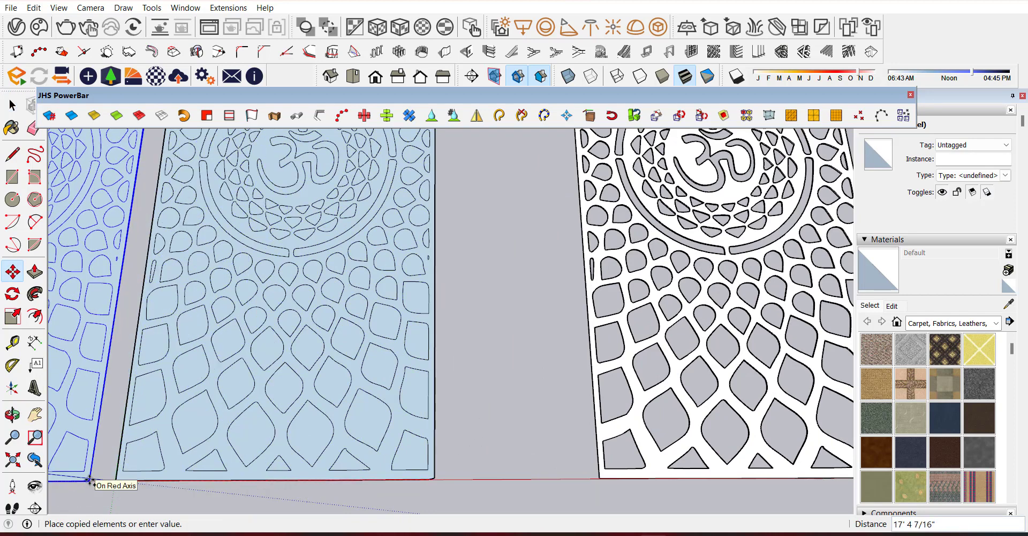
left_click(90, 481)
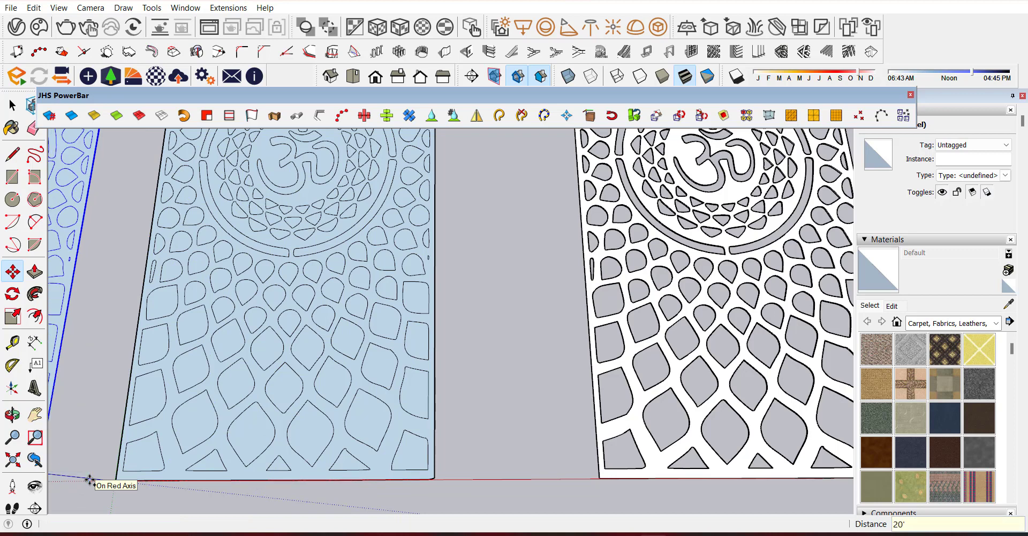
key("space")
left_click(217, 450)
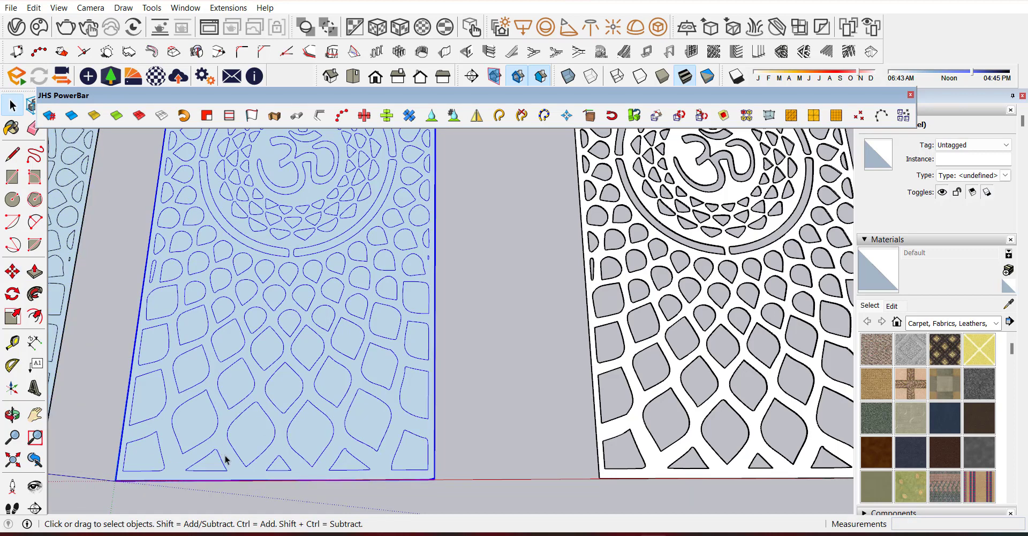
- In the middle panel group, delete the surrounding frame face, keeping the leaf shapes
double_click(233, 462)
scroll(246, 476, "up", 2)
scroll(276, 448, "up", 4)
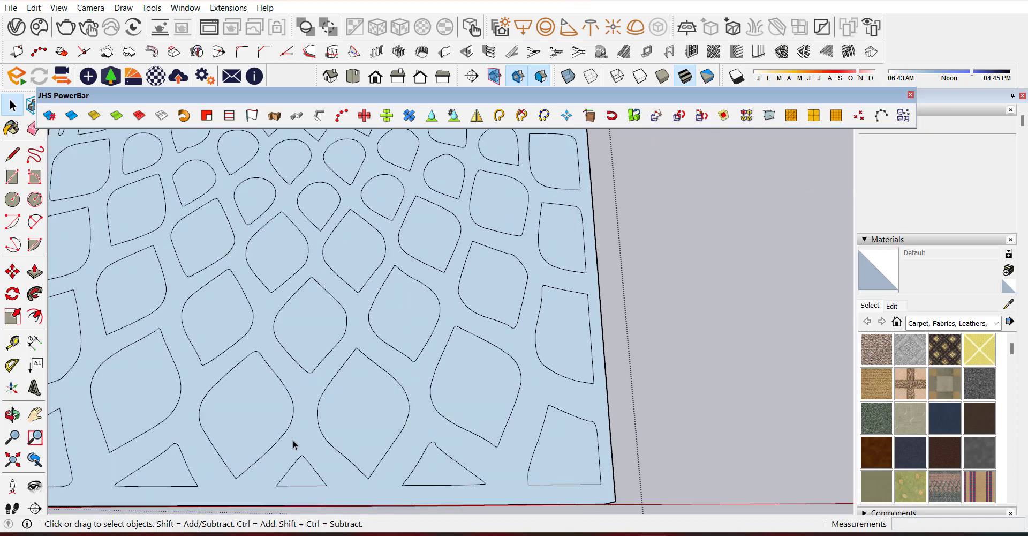
left_click(300, 450)
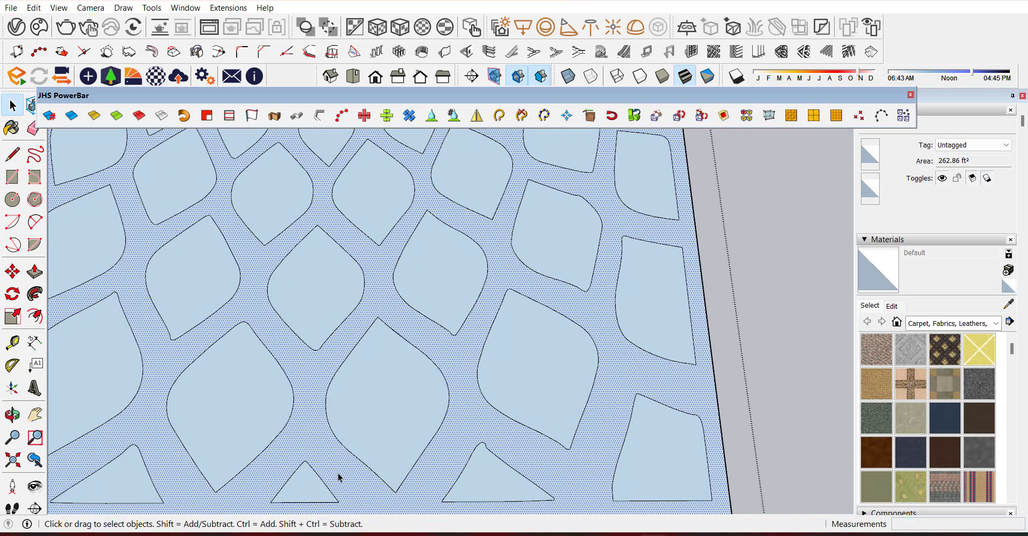
key("Escape")
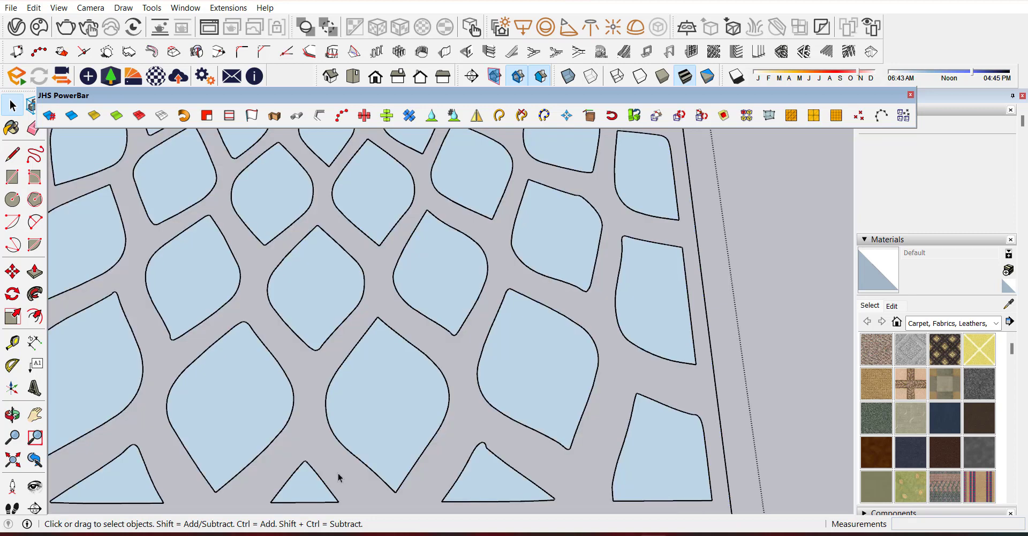
- Try Push/Pull on a single leaf face, cancel it, and close the JHS PowerBar toolbar
left_click(389, 463)
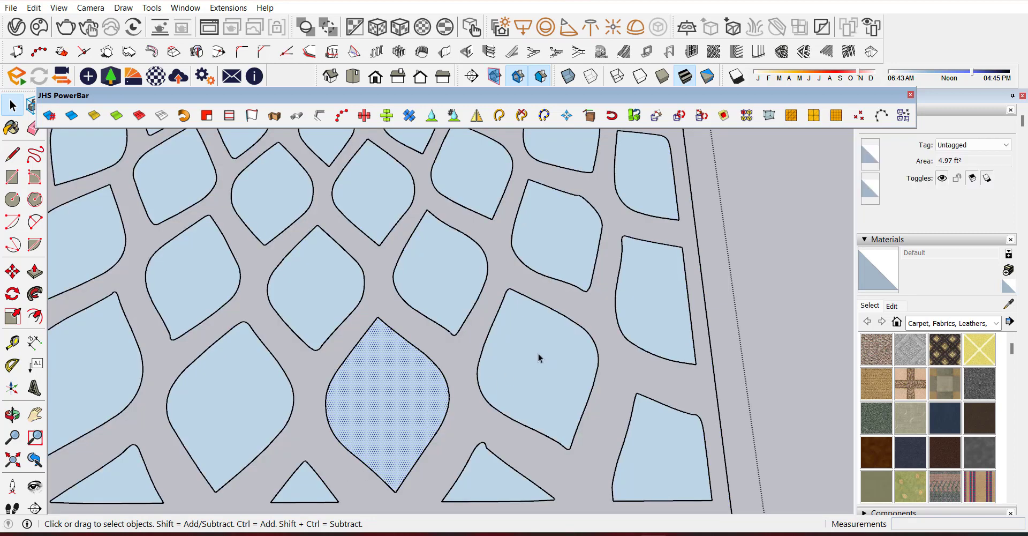
scroll(541, 357, "down", 3)
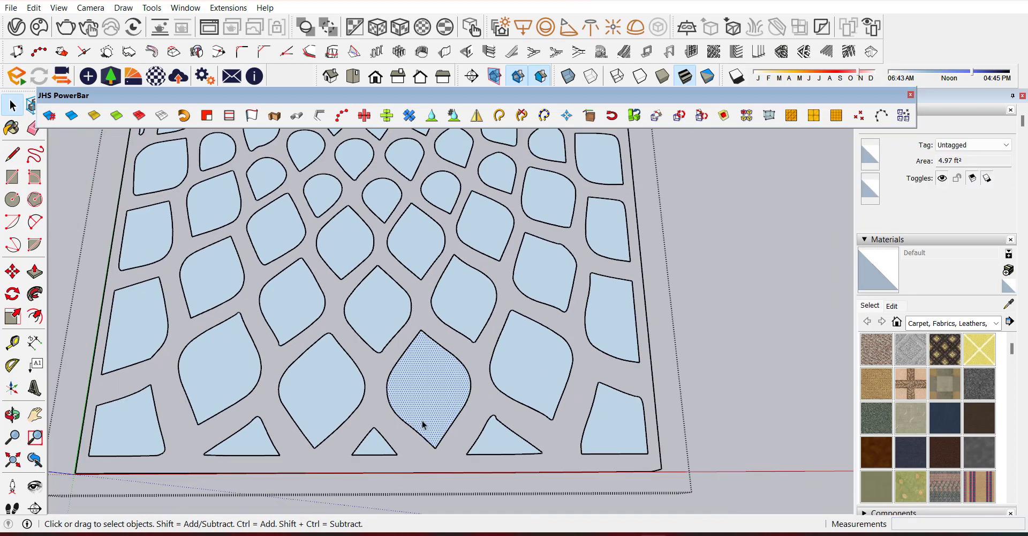
key("p")
left_click(425, 400)
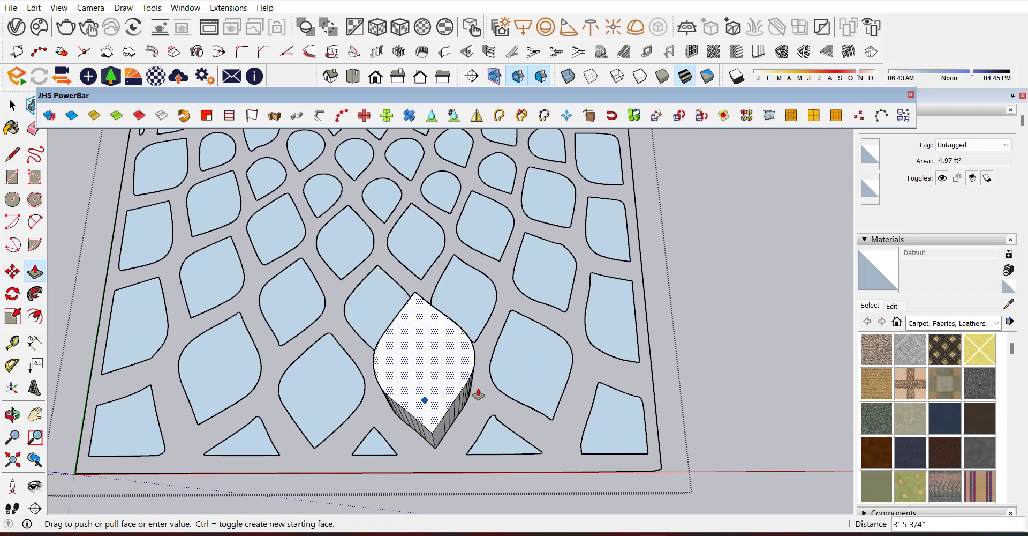
key("Escape")
scroll(386, 442, "down", 3)
scroll(386, 442, "down", 1)
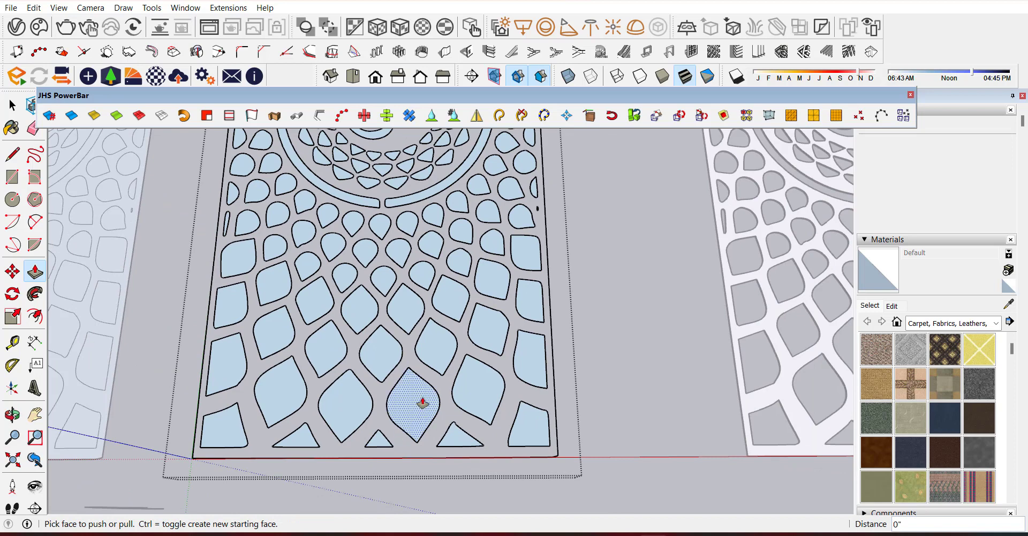
scroll(413, 401, "down", 1)
key("space")
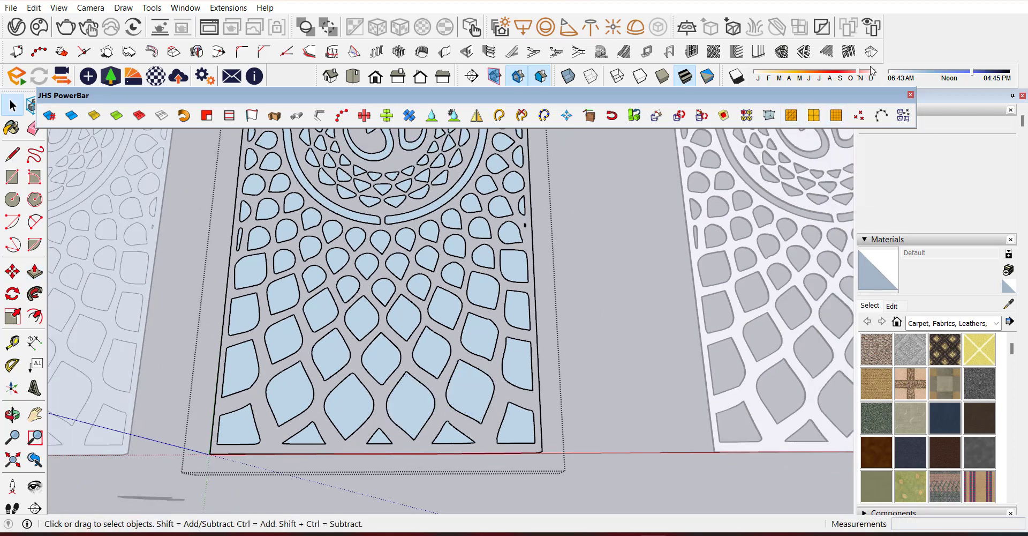
left_click(911, 95)
- Enable the Fredo6_JointPushPull toolbar, move it onto the viewport, and select the middle panel
right_click(913, 52)
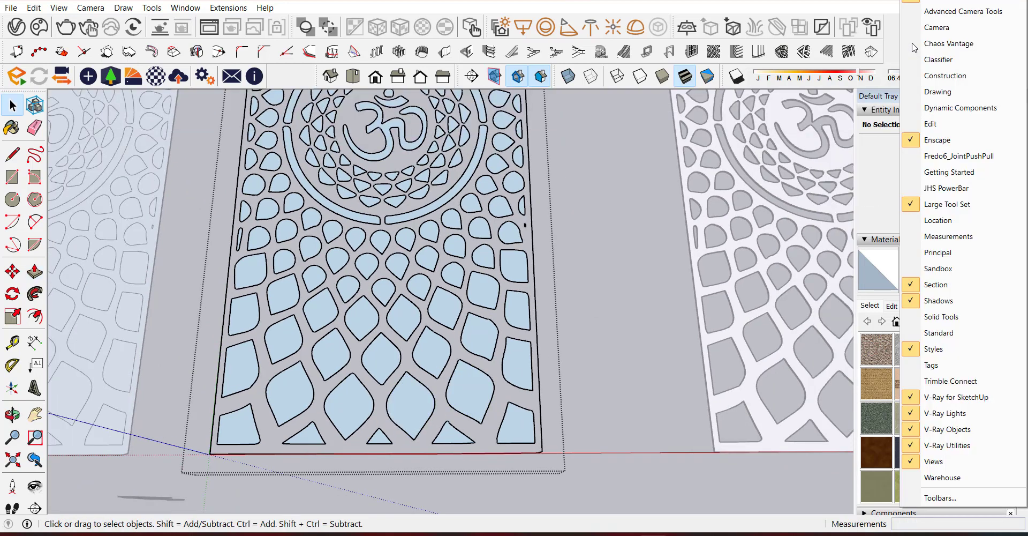
left_click(978, 160)
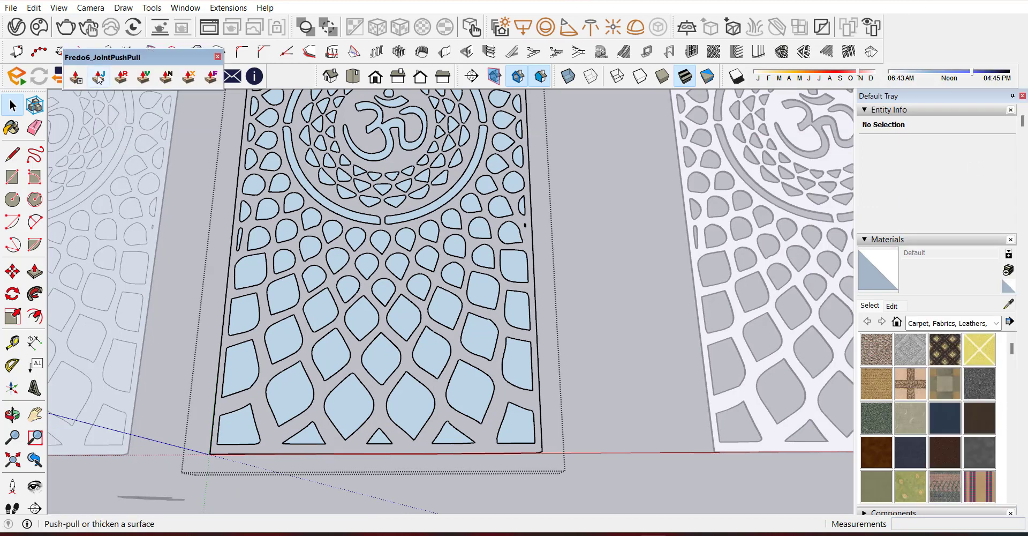
left_click_drag(96, 57, 91, 129)
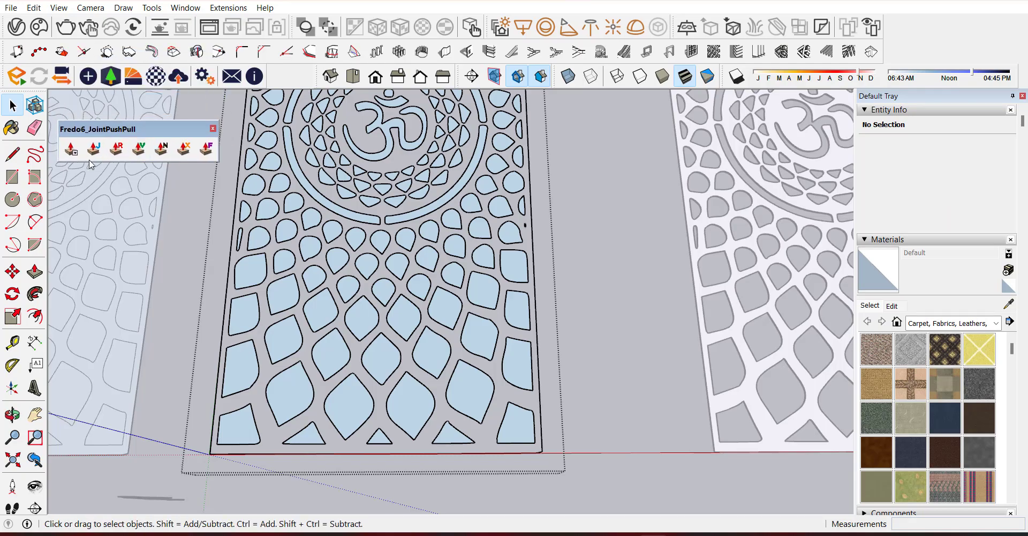
scroll(340, 375, "up", 1)
left_click(345, 378)
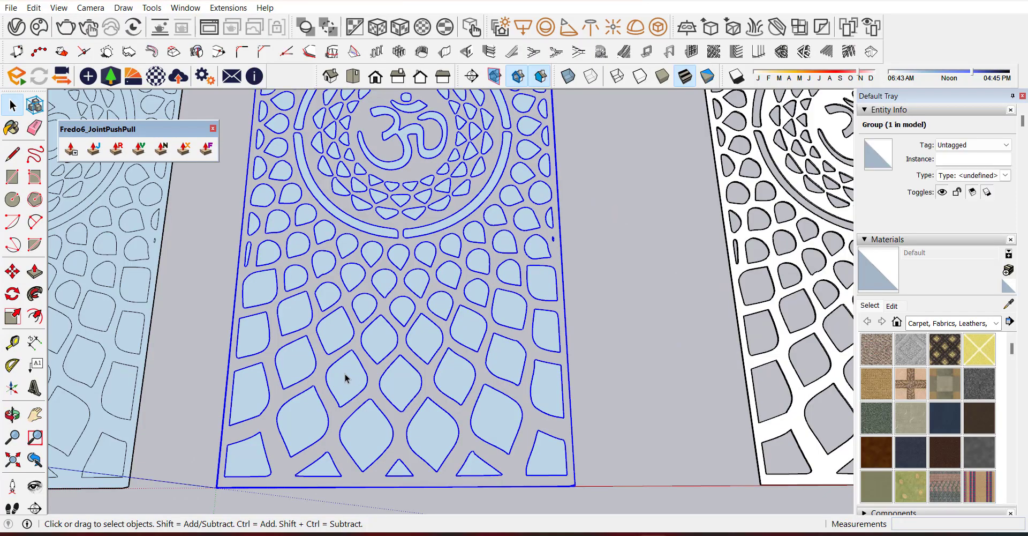
- Edit the middle panel group and start Joint Push Pull Thickening on its 201 leaf faces
double_click(347, 378)
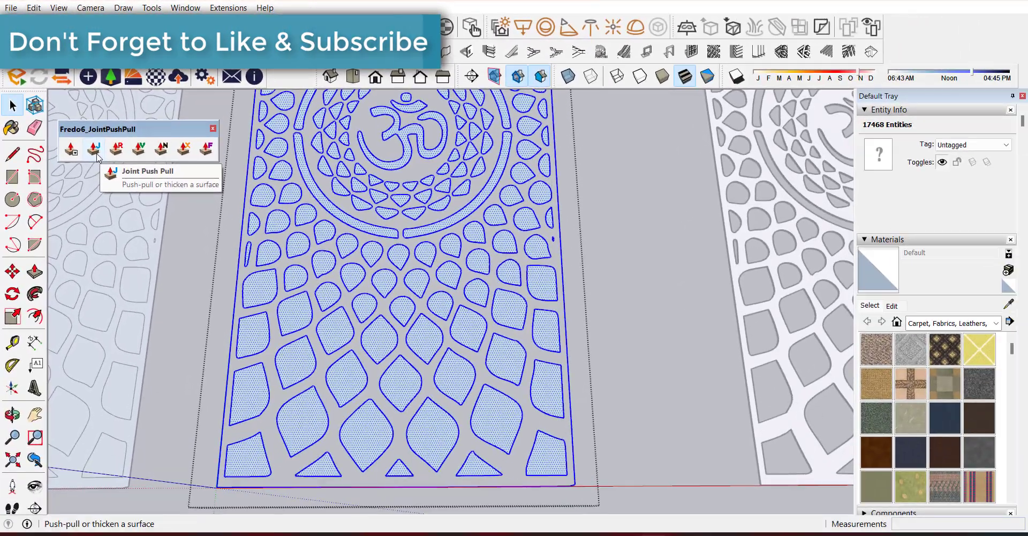
left_click(99, 156)
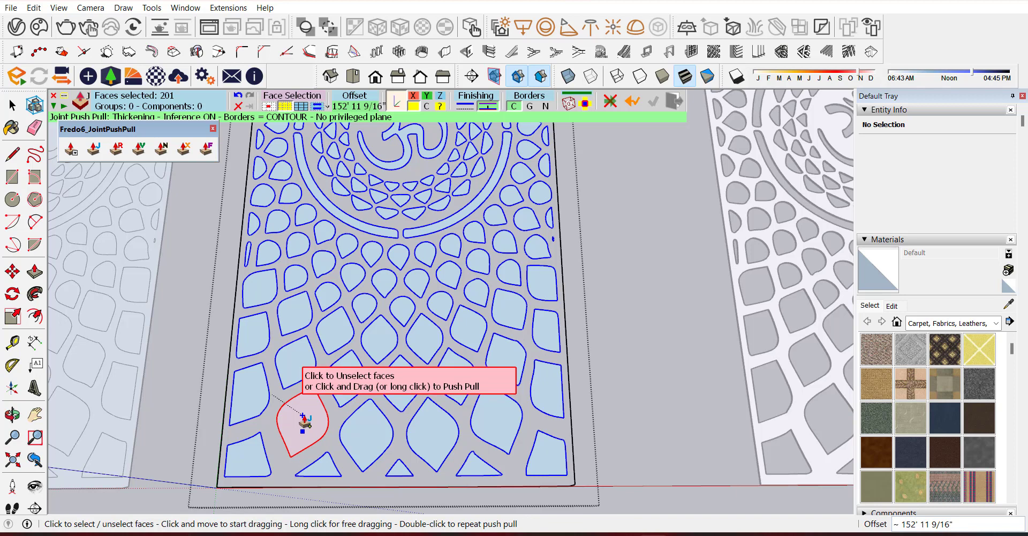
- Thicken the middle panel's leaf faces by about -1 5/8" and generate the geometry
mouse_move(303, 423)
left_mouse_down()
mouse_move(294, 397)
mouse_move(317, 412)
left_mouse_up()
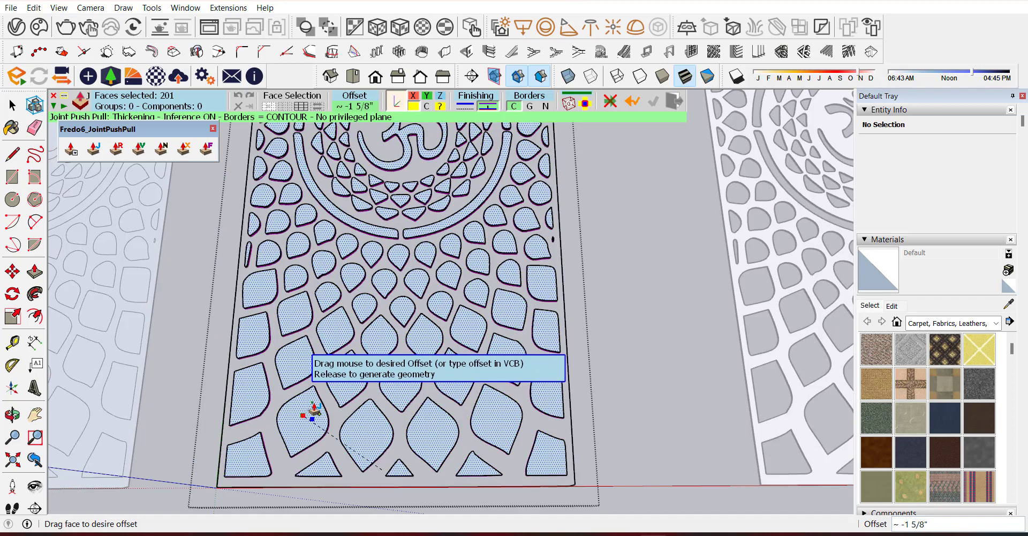
left_click_drag(316, 412, 315, 411)
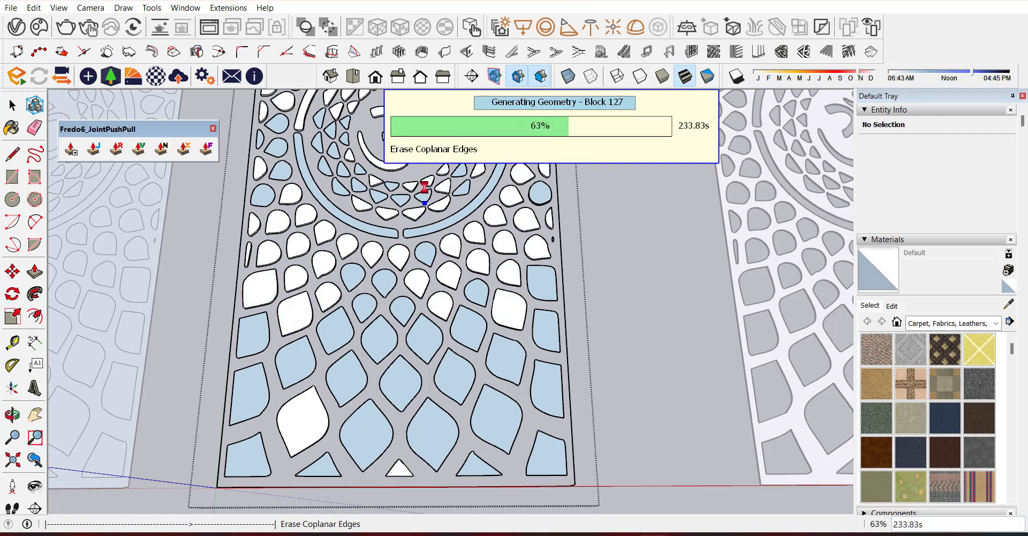
mouse_move(593, 534)
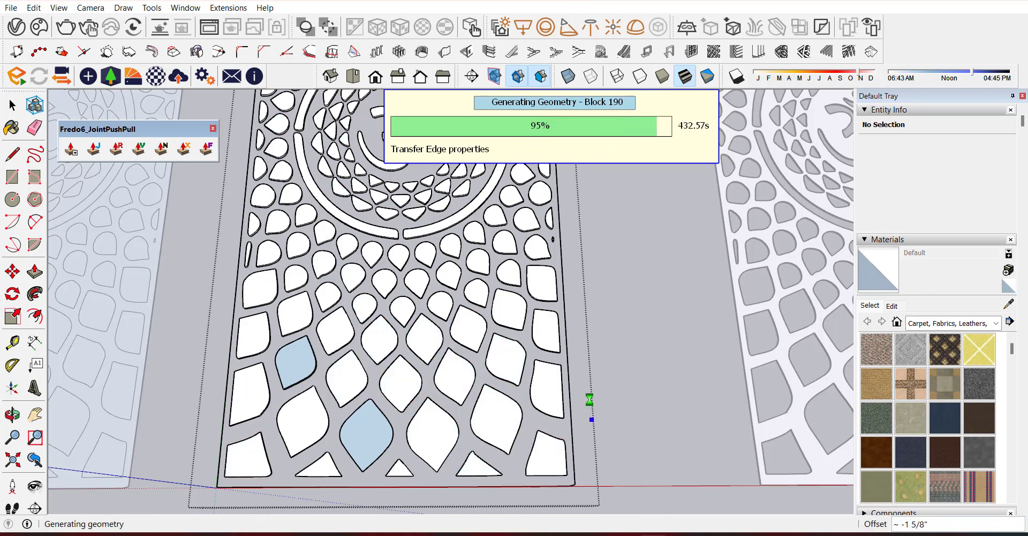
left_click(631, 392)
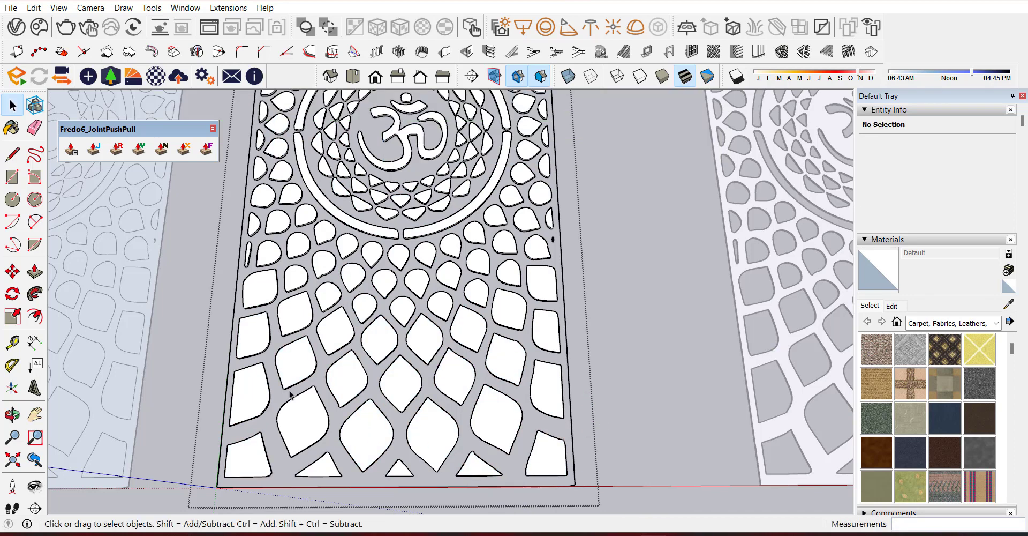
- Close the JointPushPull window and select the right Om panel to move it
scroll(393, 442, "down", 1)
scroll(404, 455, "down", 5)
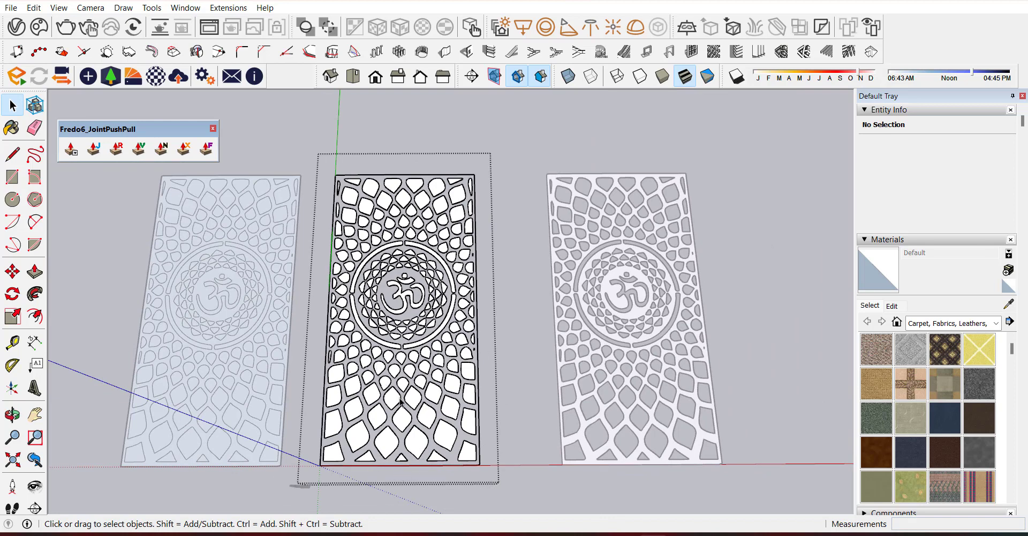
scroll(415, 415, "up", 3)
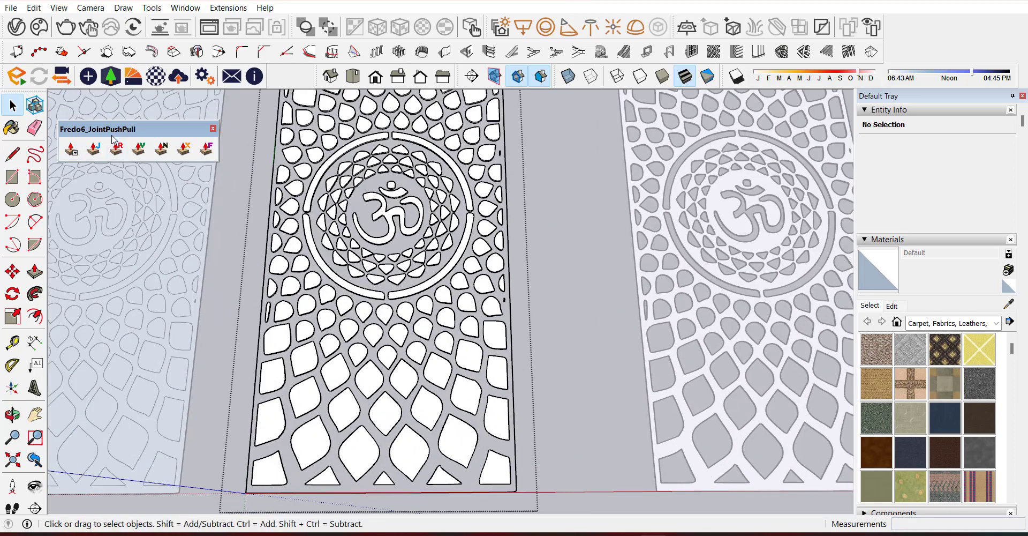
left_click(213, 129)
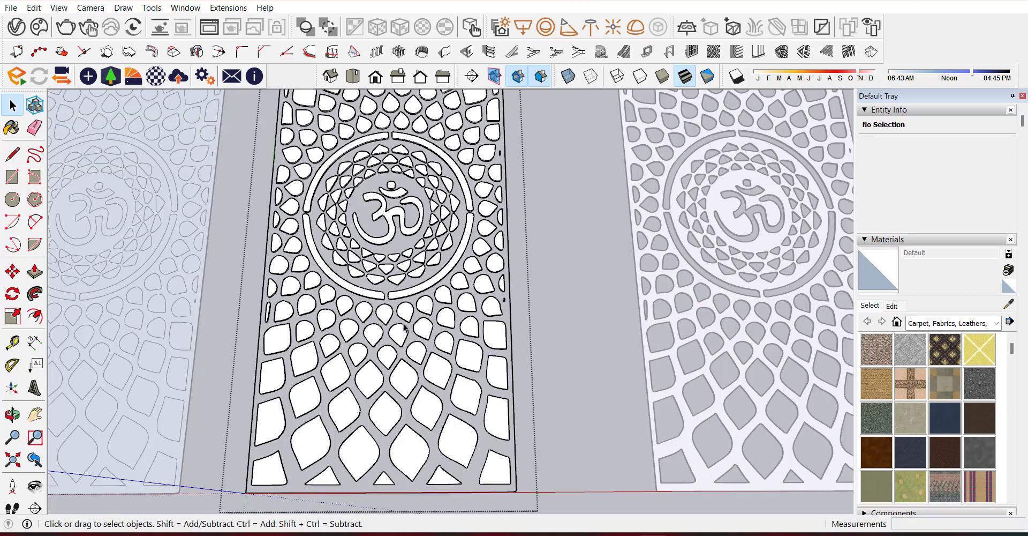
scroll(388, 324, "down", 3)
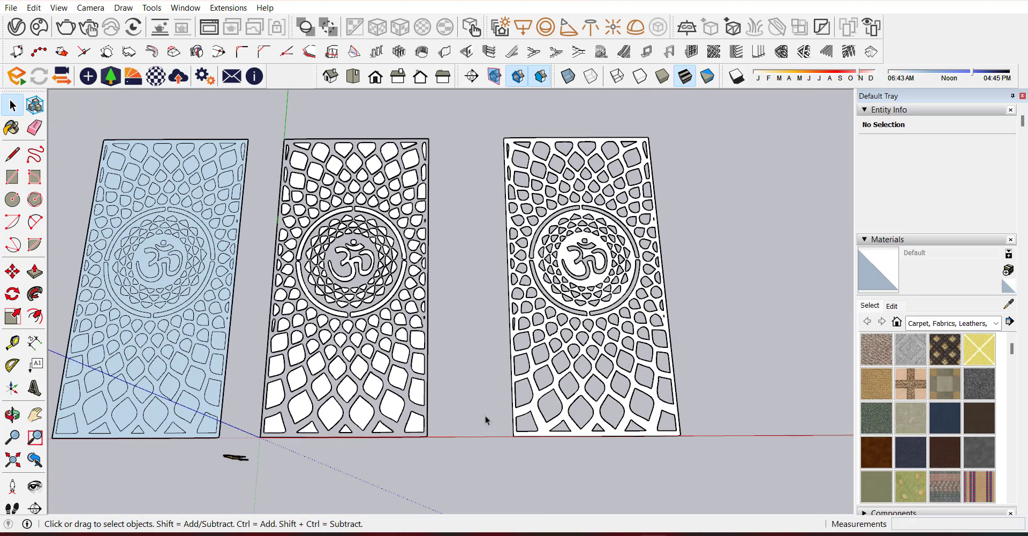
left_click(551, 427)
key("m")
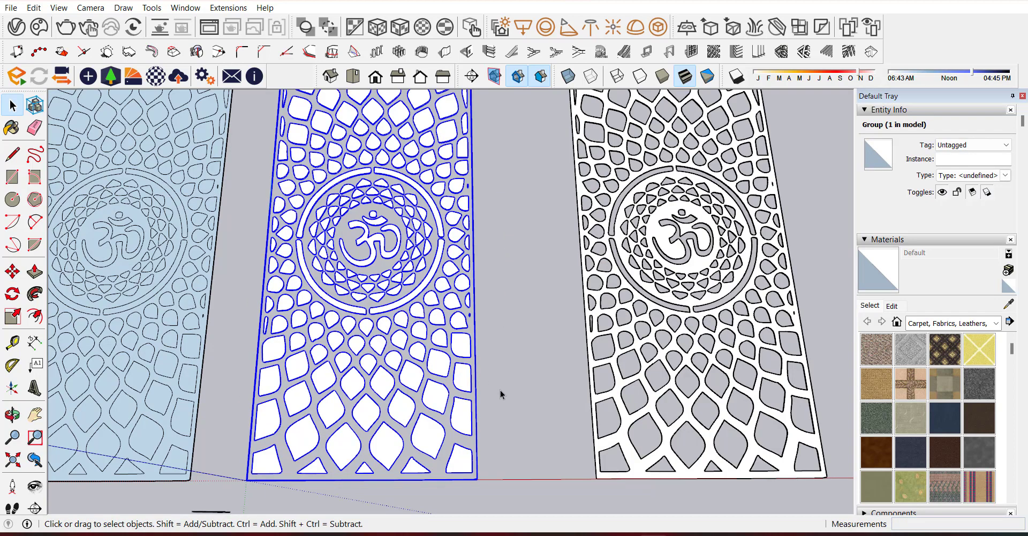
- Add V-Ray's emissive LED Yellow material to the scene and apply it to the middle Om panel
left_click(17, 26)
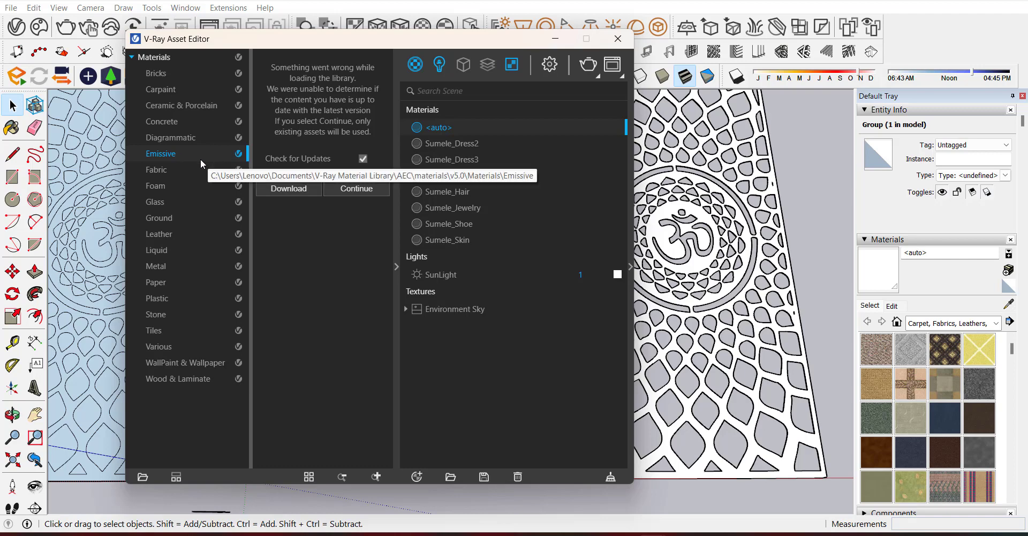
left_click(345, 182)
scroll(307, 221, "down", 2)
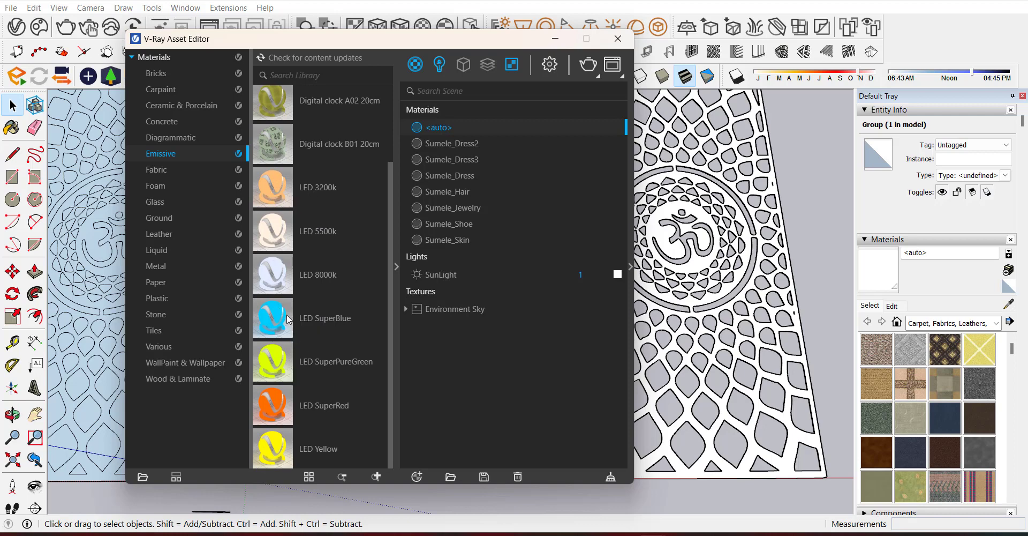
left_click_drag(286, 446, 492, 246)
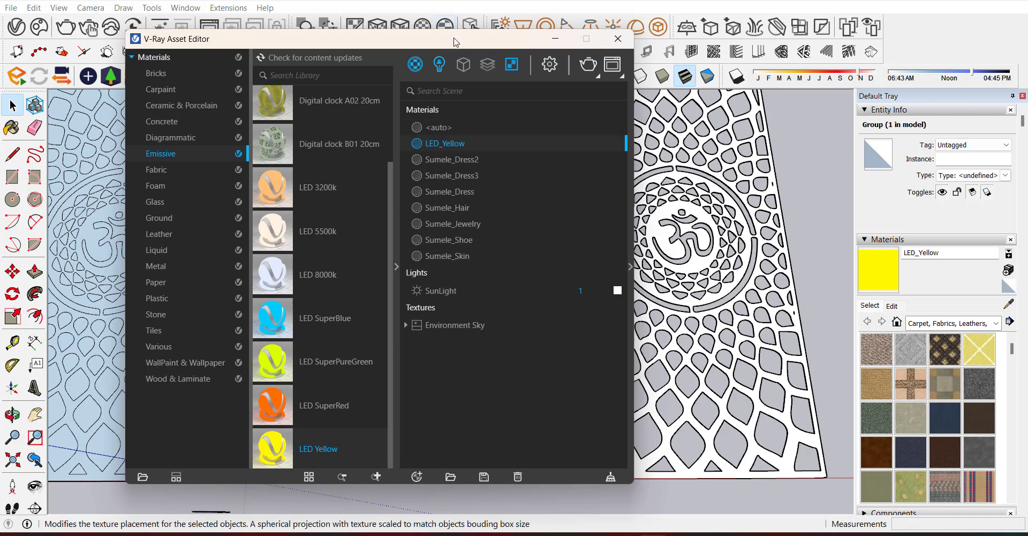
mouse_move(469, 40)
left_mouse_down()
mouse_move(183, 141)
mouse_move(176, 100)
mouse_move(153, 75)
left_mouse_up()
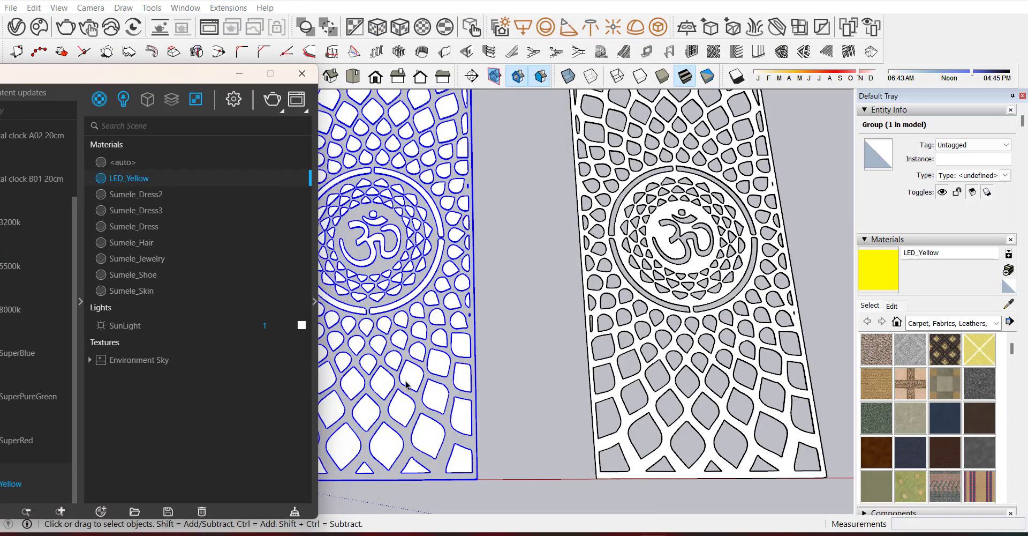
right_click(215, 177)
left_click(240, 203)
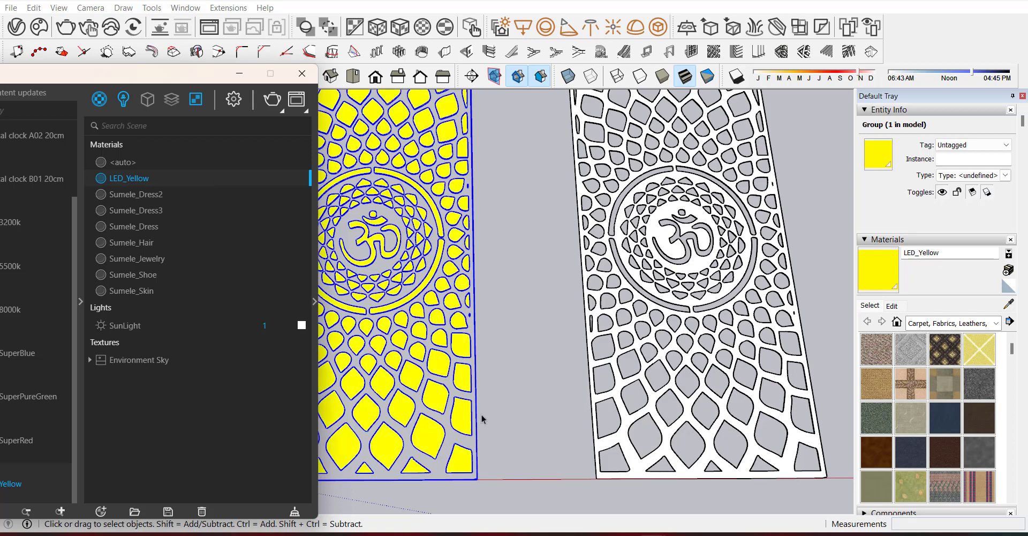
- Copy the yellow Om panel onto the white panel, matching their bottom-left corners
left_click(239, 74)
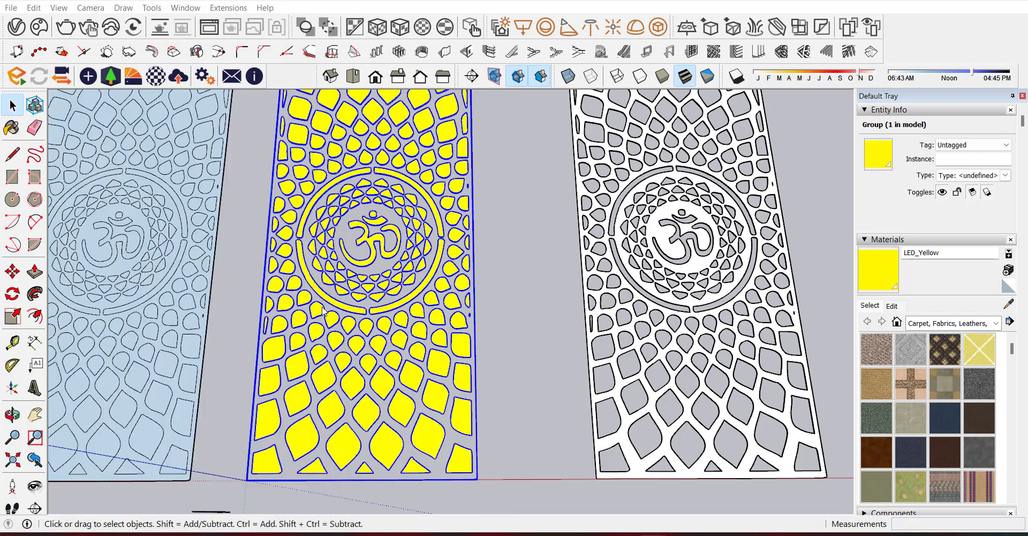
key("m")
key("ctrl")
left_click(255, 495)
scroll(255, 495, "up", 8)
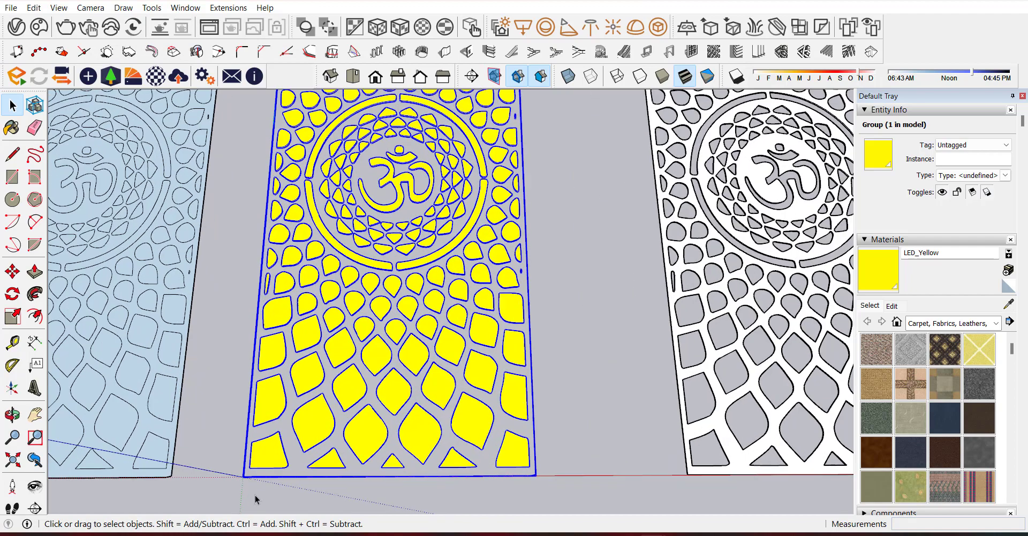
scroll(168, 399, "down", 5)
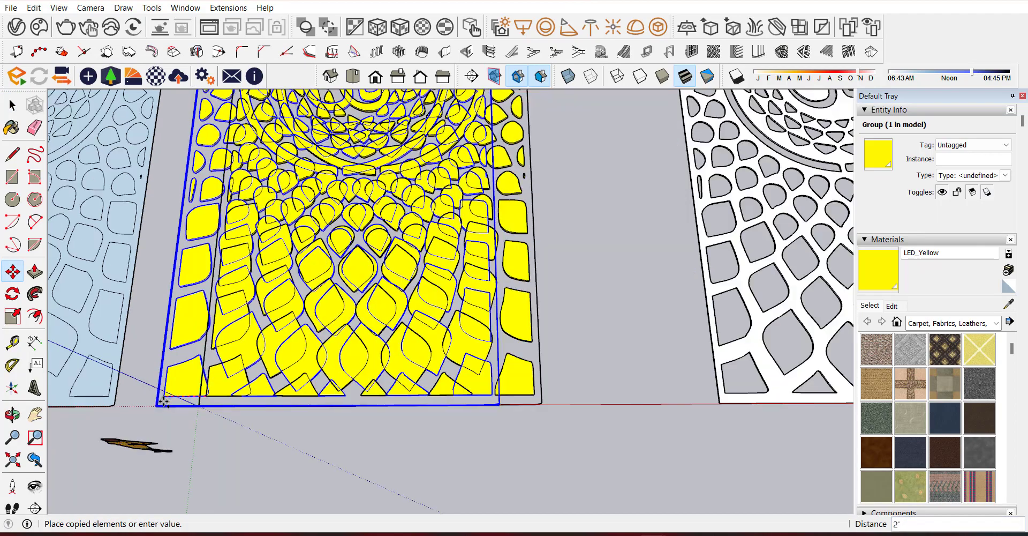
scroll(702, 386, "up", 1)
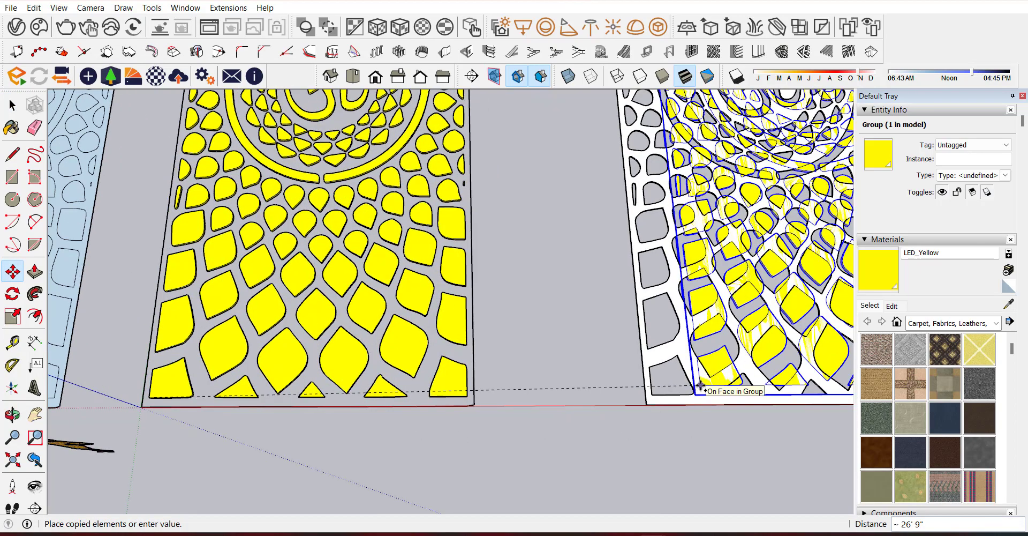
scroll(701, 386, "up", 6)
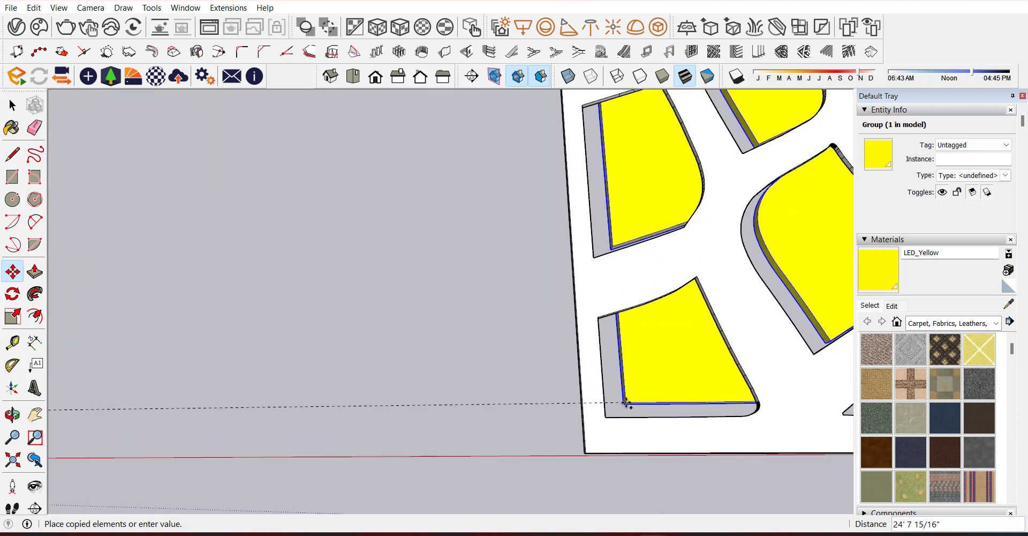
scroll(626, 404, "up", 4)
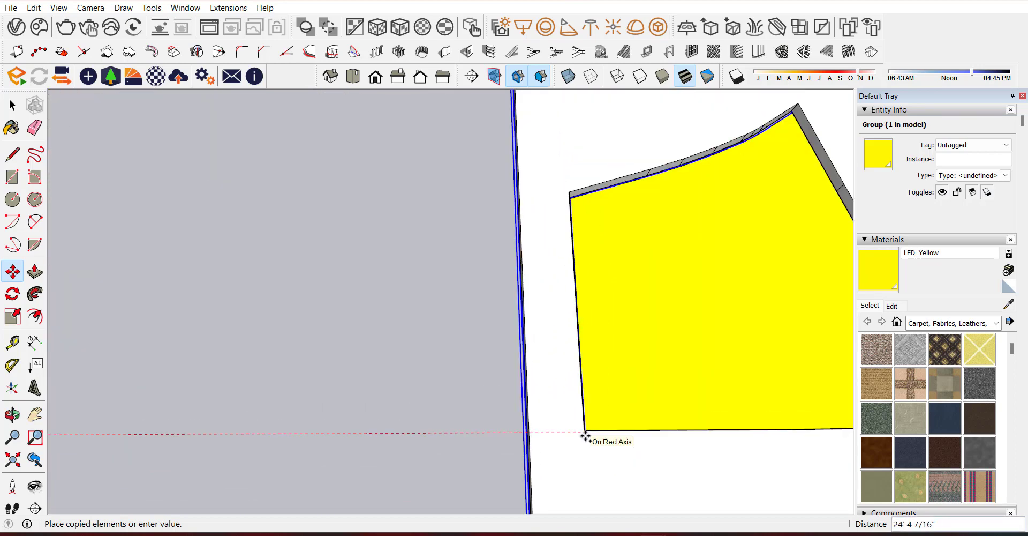
left_click(585, 435)
scroll(315, 384, "down", 4)
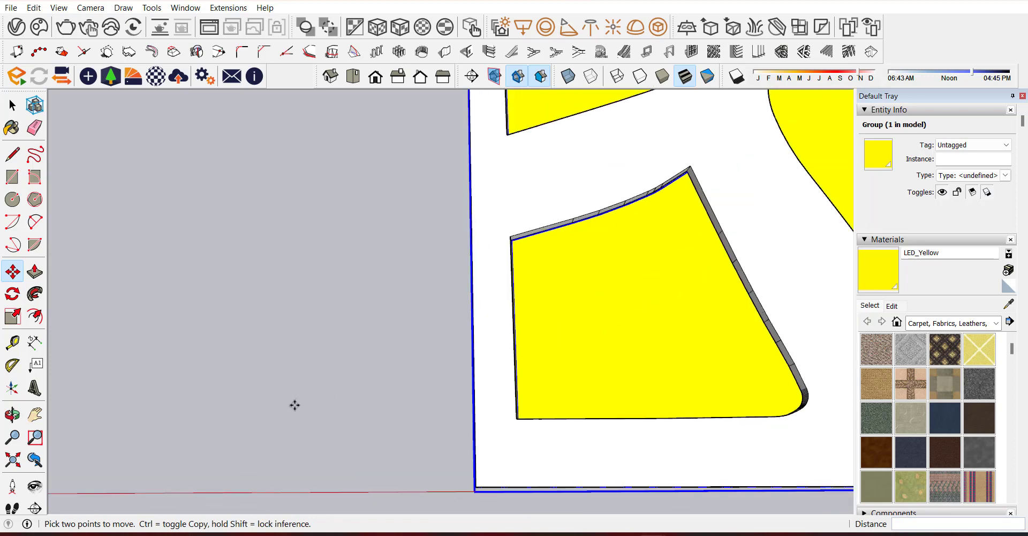
scroll(268, 426, "down", 5)
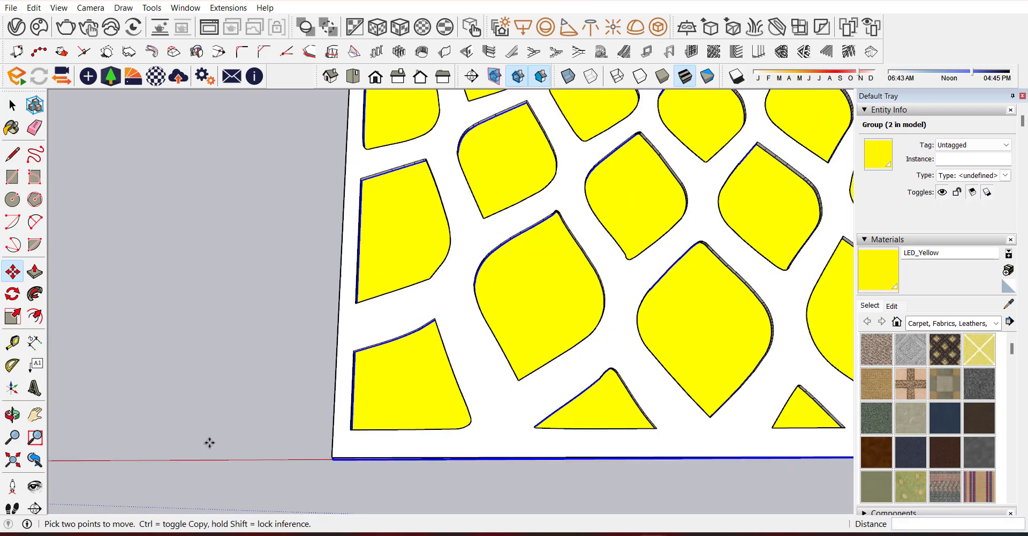
scroll(236, 448, "down", 6)
key("space")
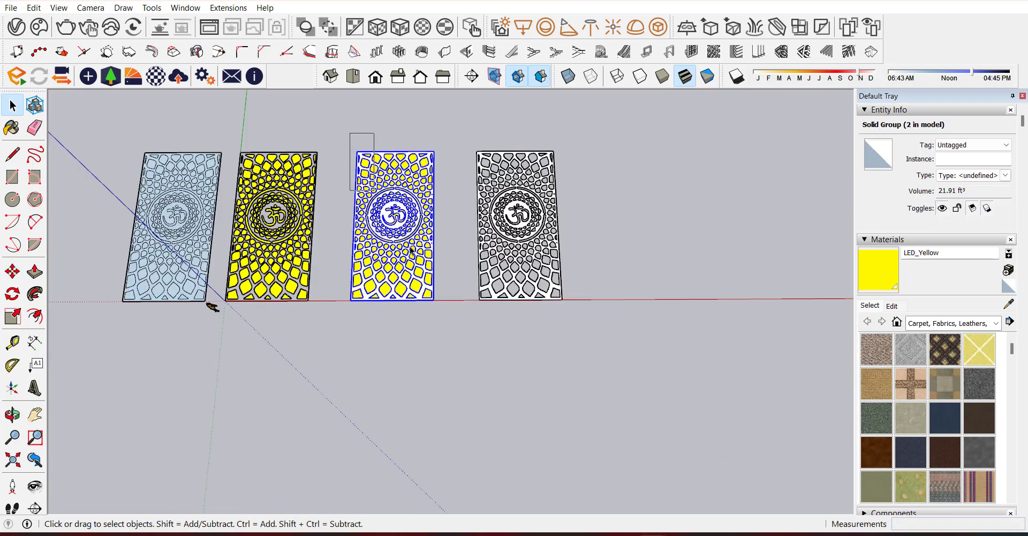
- Group the overlapping yellow copy and white Om panel together
left_click_drag(453, 312, 453, 312)
right_click(407, 279)
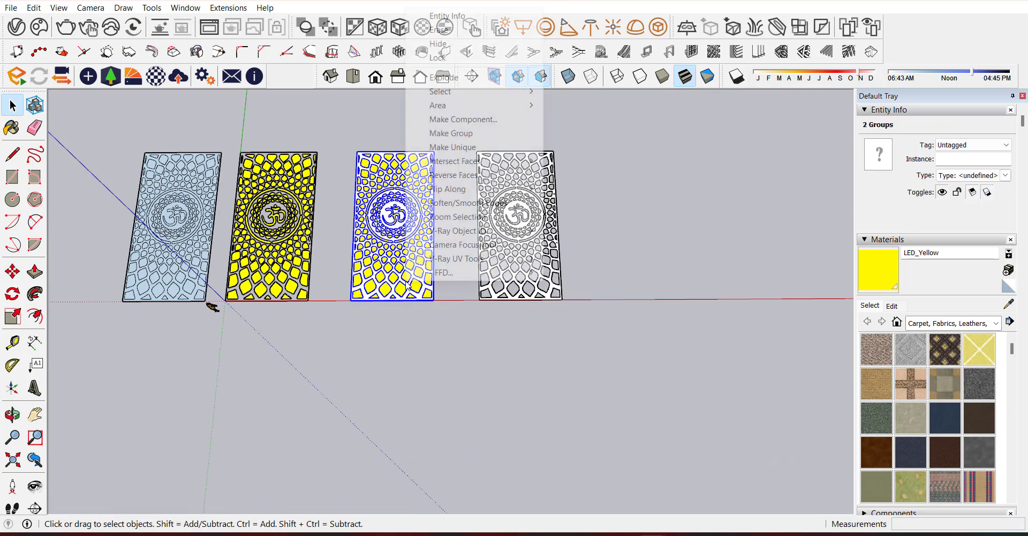
left_click(451, 139)
- Rotate the grouped panel 90 degrees about its corner to stand upright
middle_click_drag(211, 300, 599, 269)
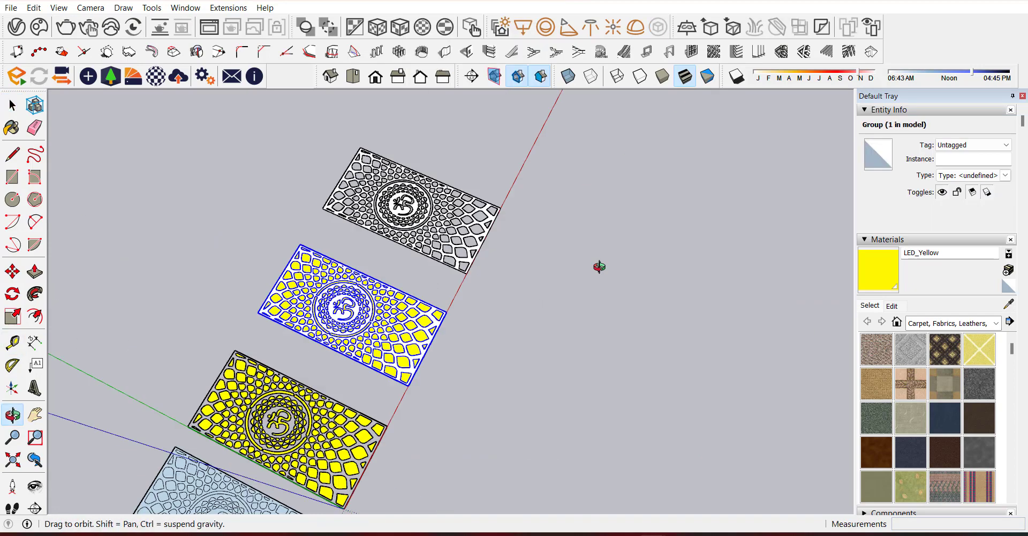
scroll(454, 364, "up", 8)
key("q")
left_click(454, 364)
left_click(520, 380)
left_click(484, 416)
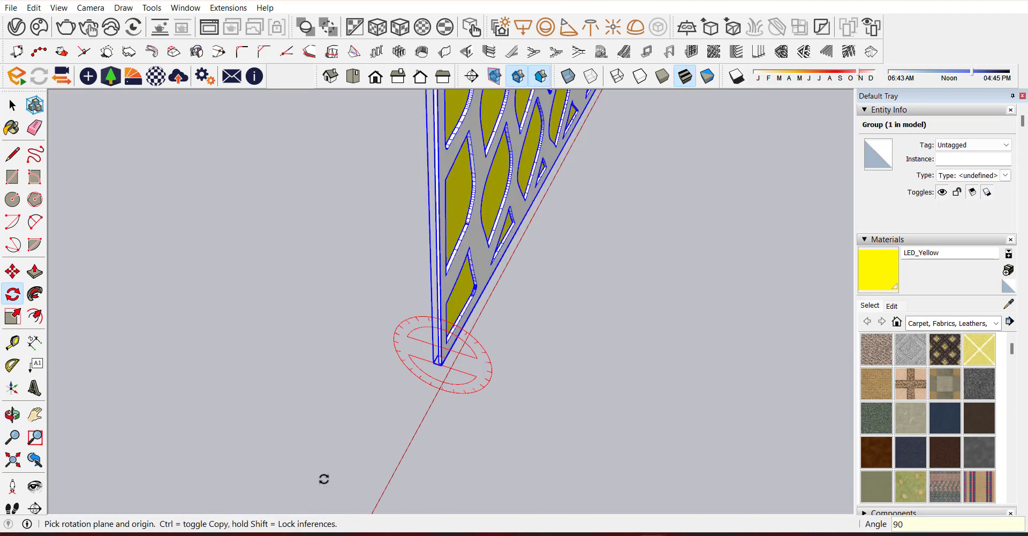
left_click(12, 414)
left_click_drag(426, 415, 464, 451)
scroll(134, 345, "down", 5)
left_click_drag(397, 366, 385, 332)
- Draw a rectangle at the upright panel's corner and make it a group
key("r")
scroll(386, 335, "up", 5)
left_click(386, 335)
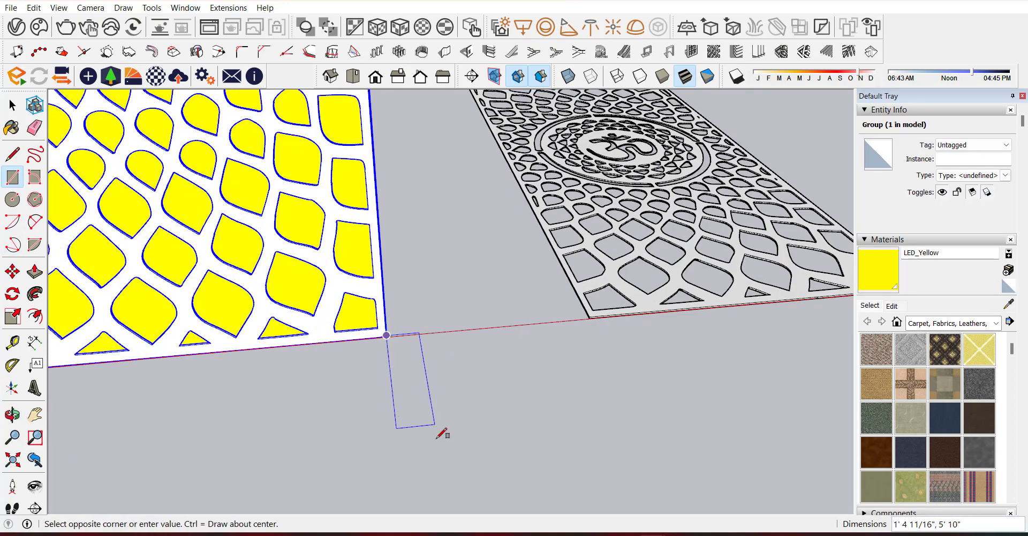
left_click(441, 456)
key("space")
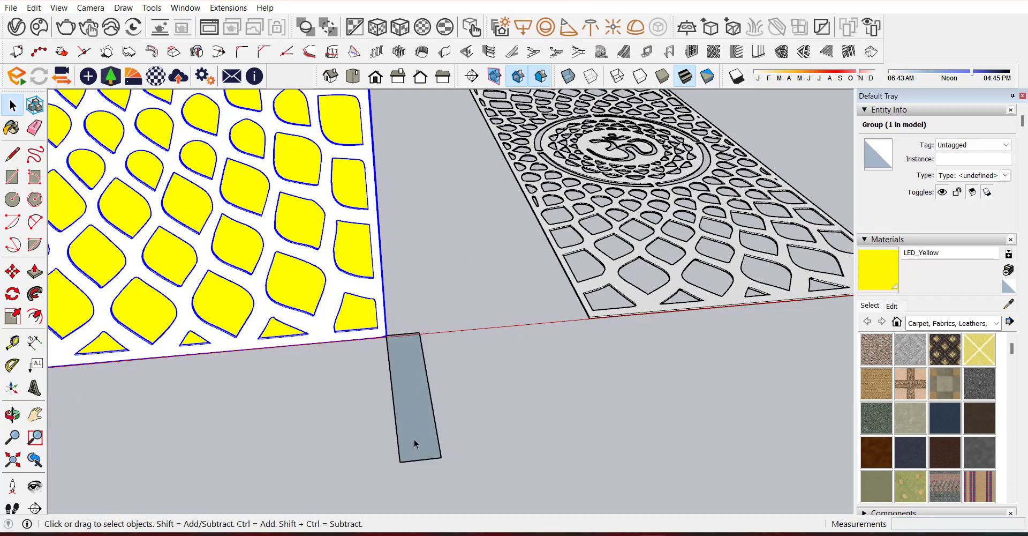
double_click(414, 443)
right_click(414, 443)
left_click(452, 291)
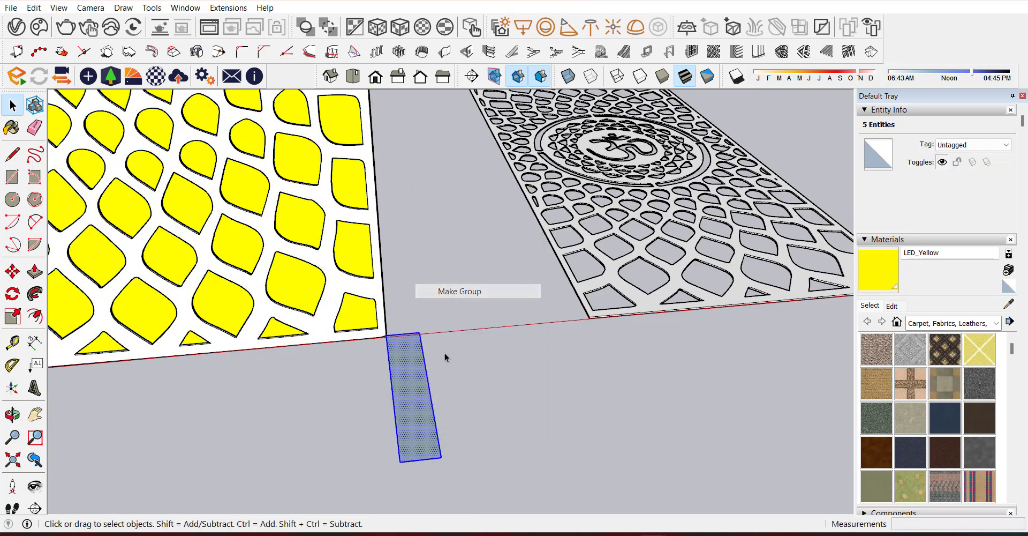
- Pull the rectangle up to panel height and push another face 2 inches to form a wall
double_click(412, 383)
scroll(413, 384, "down", 2)
key("p")
scroll(411, 444, "down", 1)
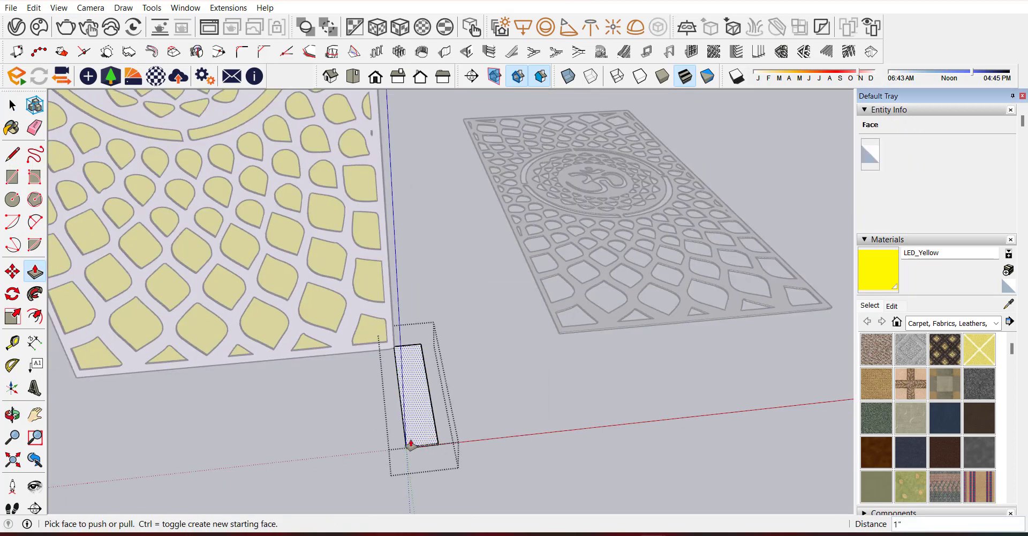
left_click(423, 420)
scroll(428, 268, "down", 2)
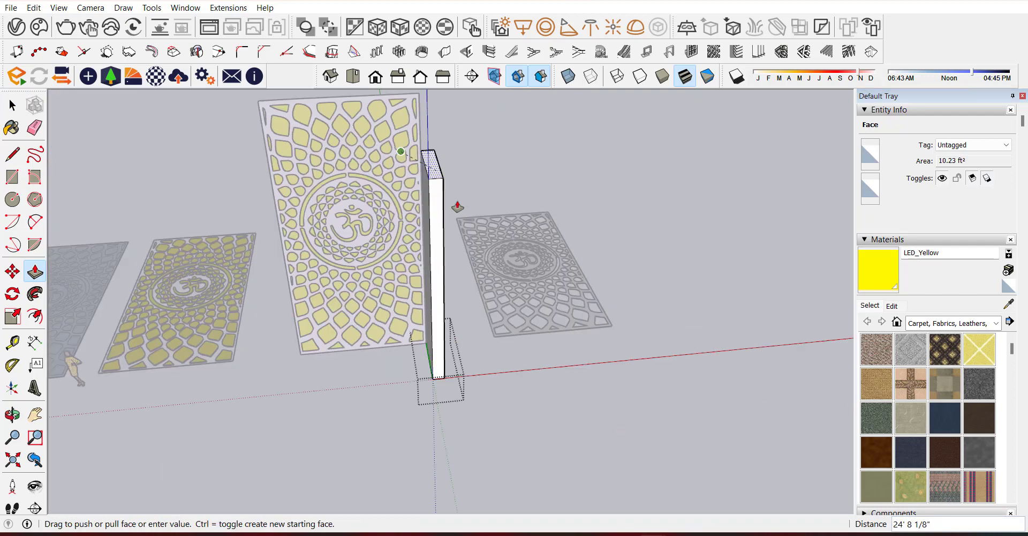
left_click(420, 104)
scroll(426, 104, "up", 2)
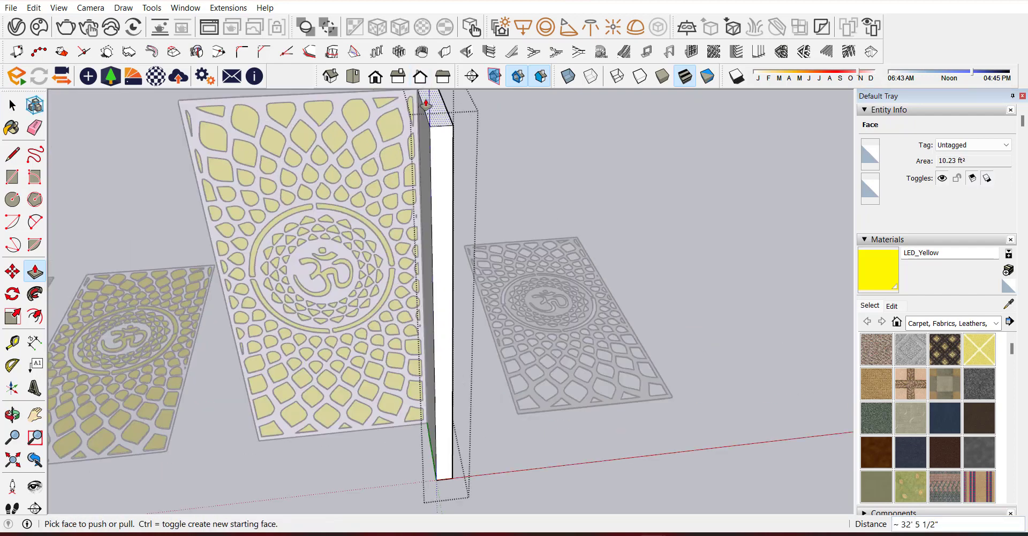
scroll(426, 103, "up", 3)
left_click(447, 115)
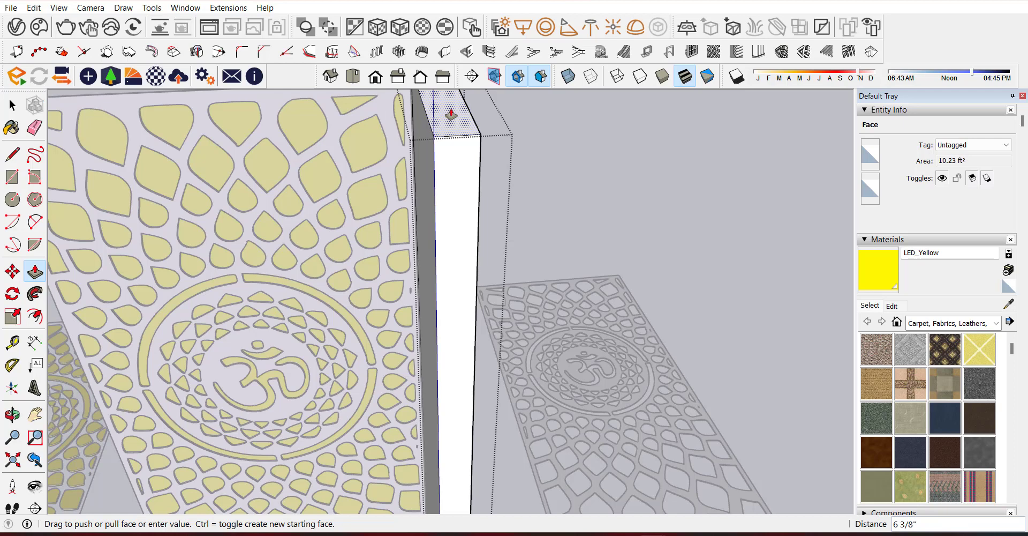
type("2")
key("Return")
scroll(469, 123, "down", 5)
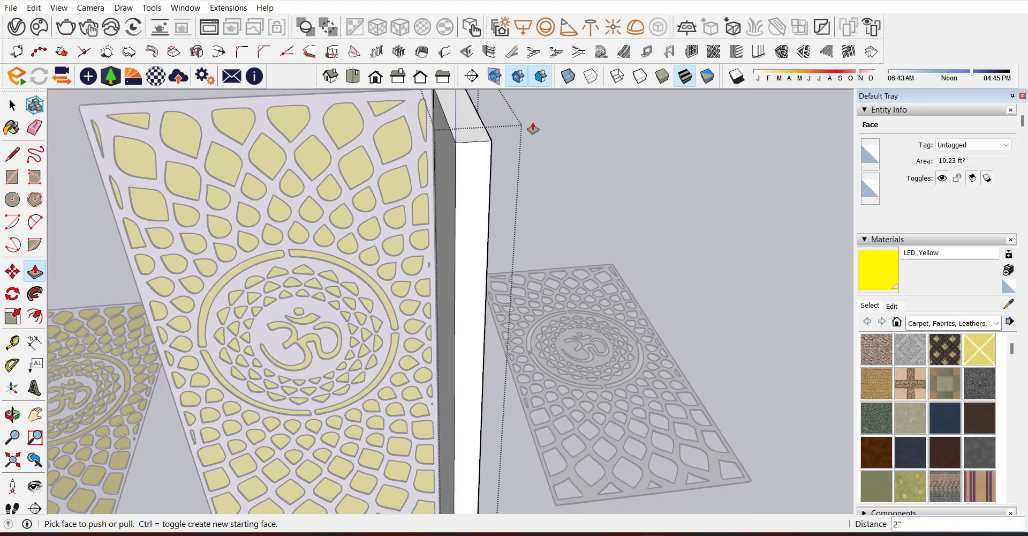
key("space")
- Copy the wall to the upright panel's left side
left_click(491, 474)
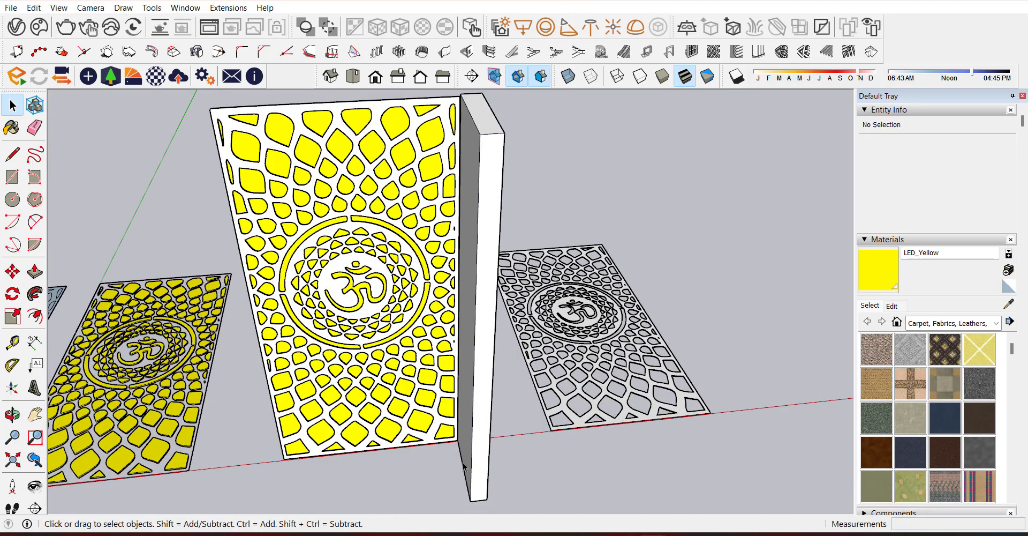
left_click(466, 468)
key("m")
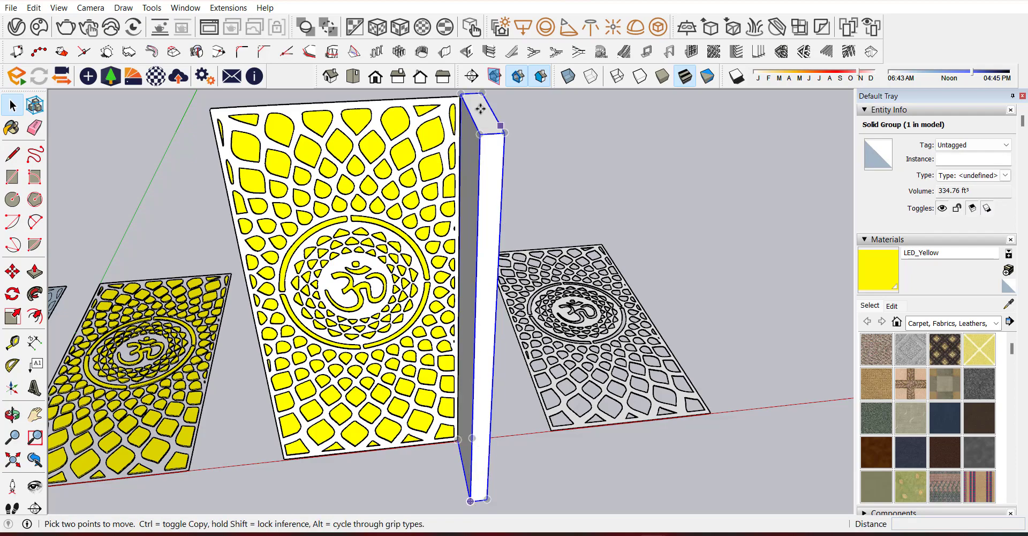
scroll(469, 102, "up", 3)
scroll(659, 182, "down", 3)
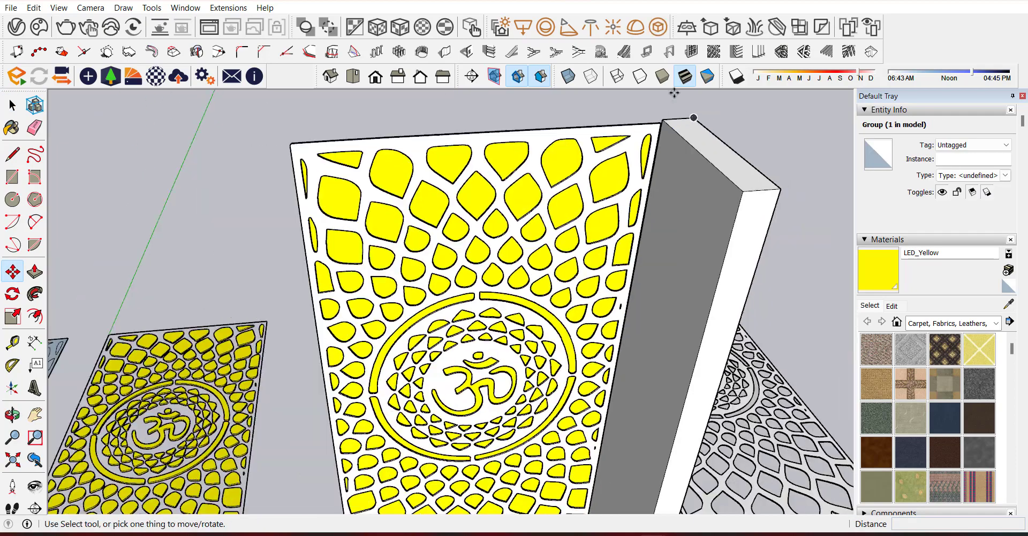
left_click(689, 119)
key("ctrl")
middle_click_drag(689, 119, 402, 126)
scroll(452, 149, "up", 5)
scroll(452, 149, "down", 5)
middle_click_drag(452, 150, 160, 418)
left_click(12, 177)
- Draw a base rectangle between the walls and extrude it into a 2-inch slab
scroll(263, 473, "up", 2)
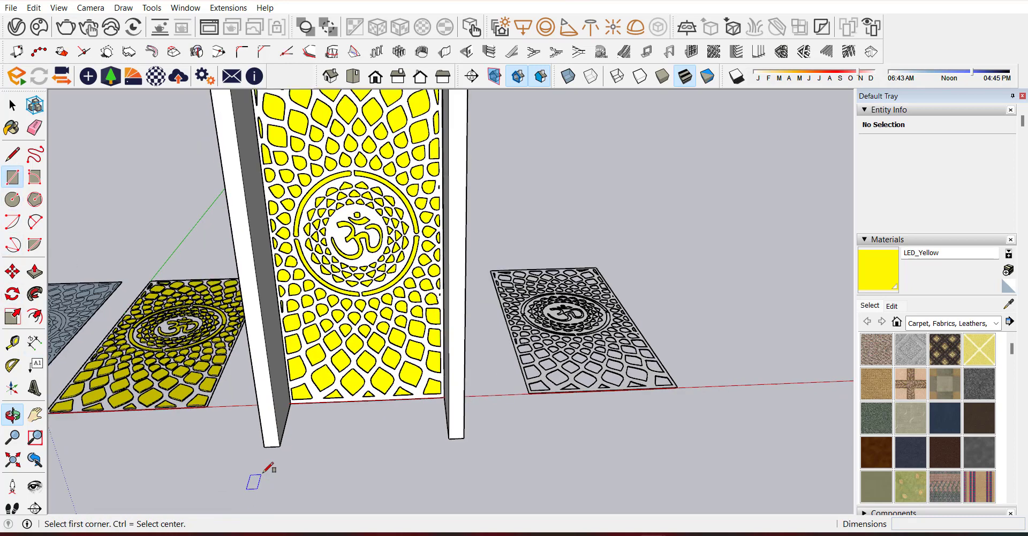
left_click(263, 445)
scroll(409, 420, "up", 4)
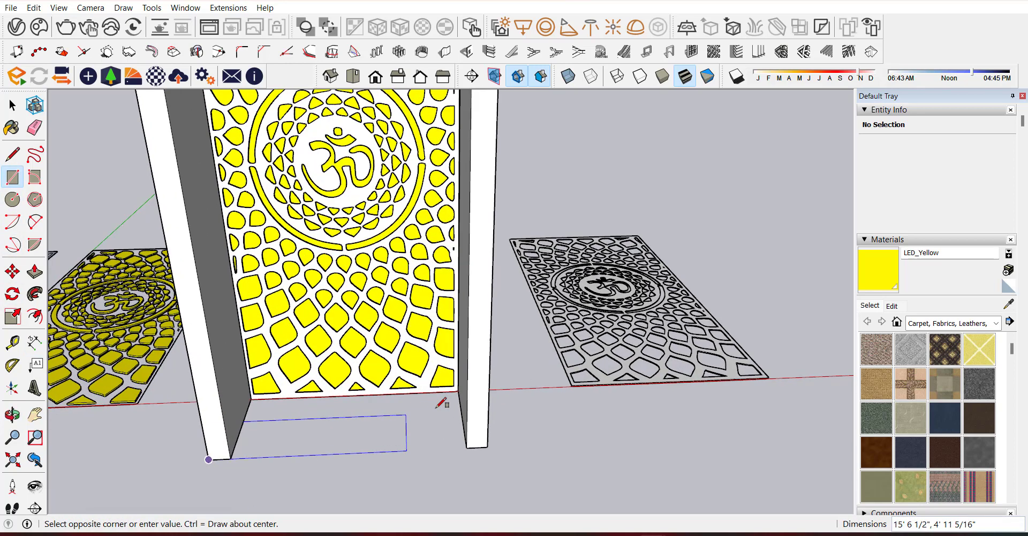
left_click(466, 384)
key("space")
key("p")
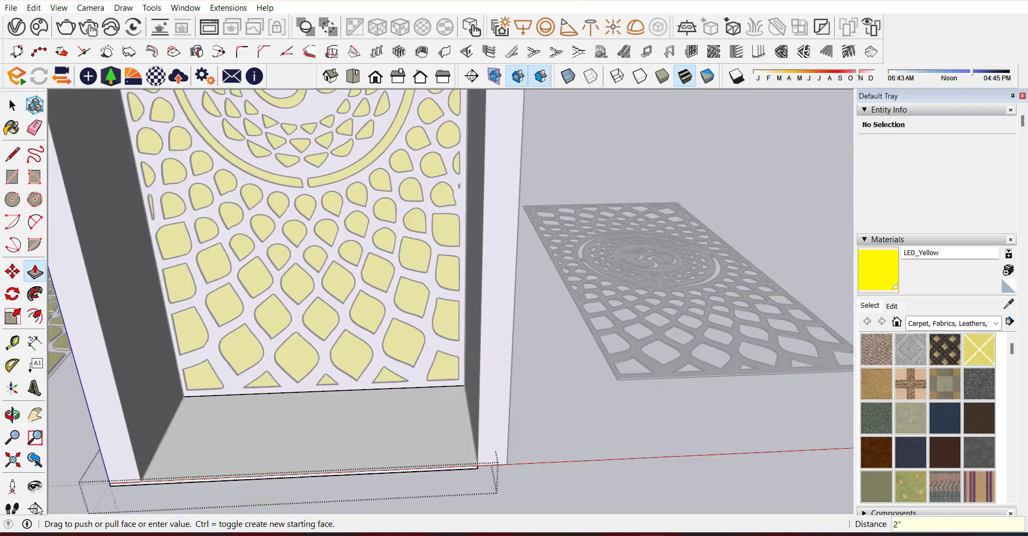
scroll(386, 432, "down", 5)
- Copy the base slab onto the top of the walls and orbit to a front view
key("m")
key("ctrl")
scroll(378, 263, "up", 5)
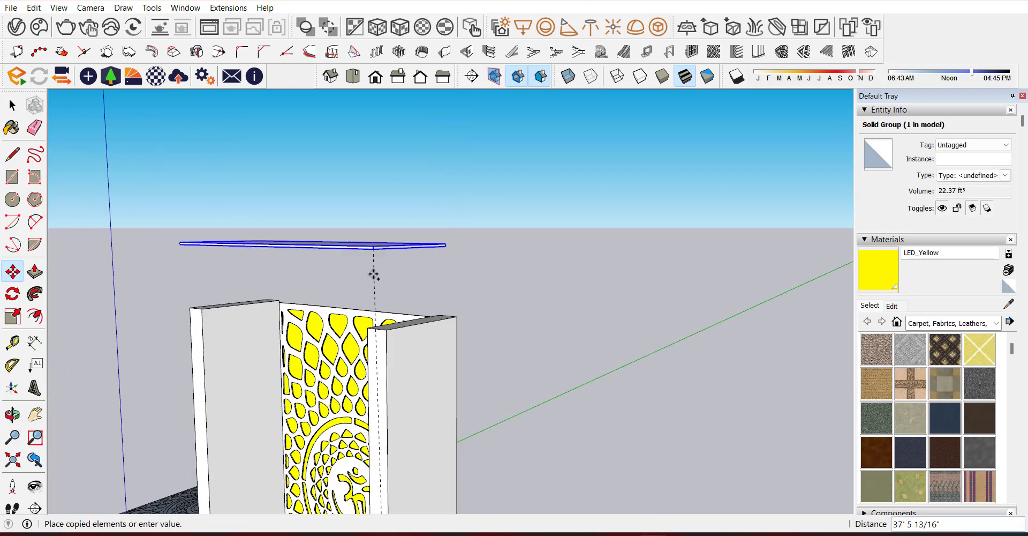
left_click(397, 379)
middle_click_drag(638, 340, 314, 429)
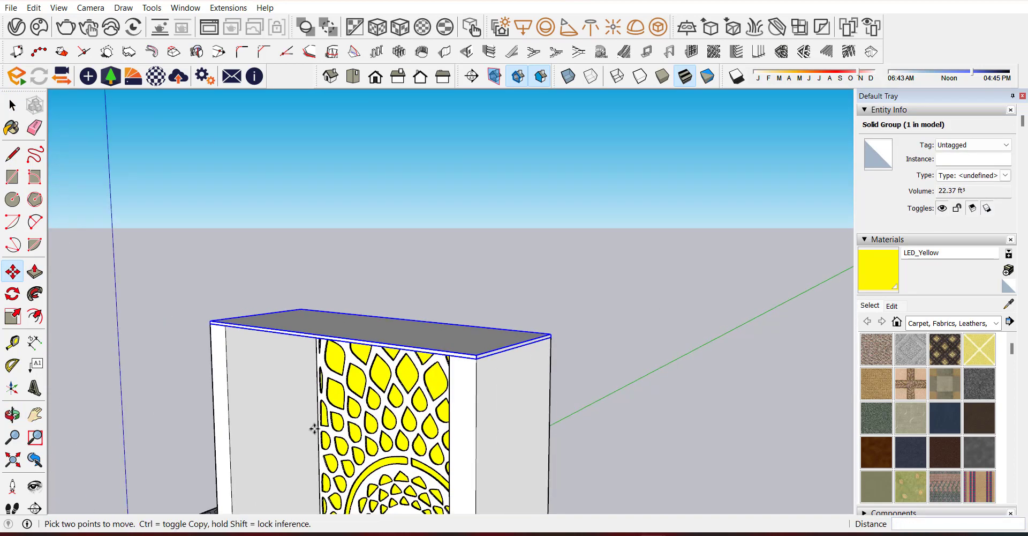
left_click(12, 414)
left_click_drag(74, 417, 409, 408)
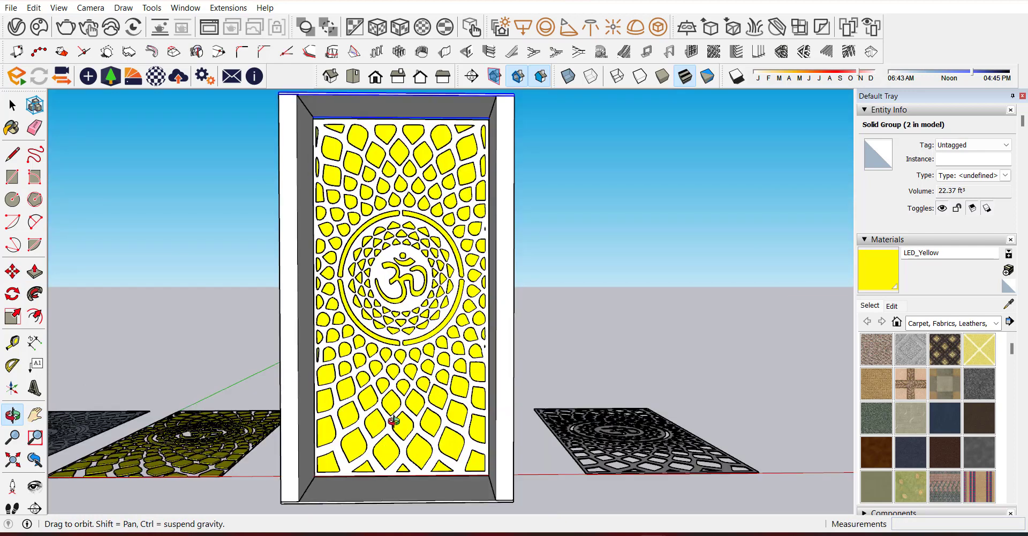
left_click_drag(156, 349, 155, 349)
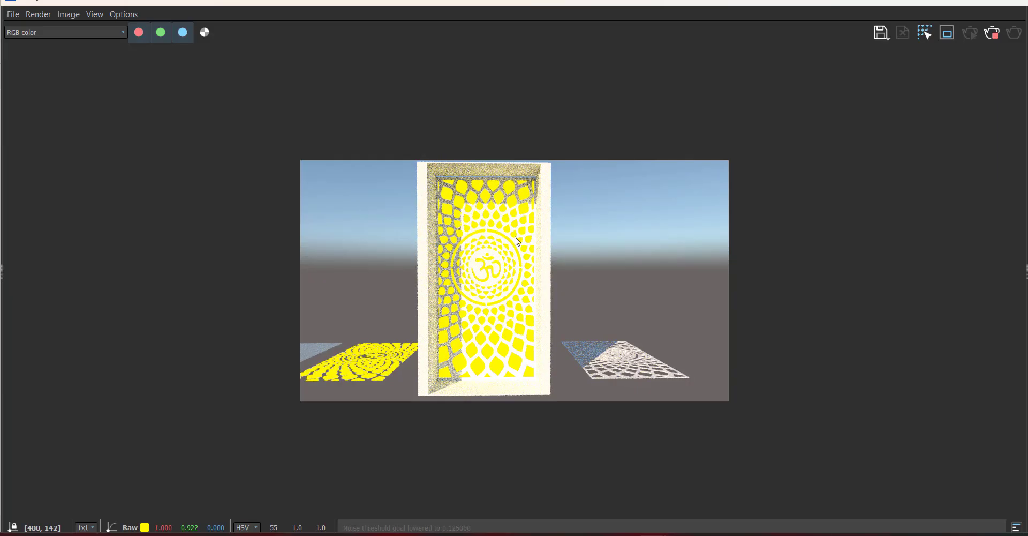
- Switch the V-Ray SunLight off in the Asset Editor's lights list
mouse_move(619, 519)
left_click(661, 482)
left_click(149, 79)
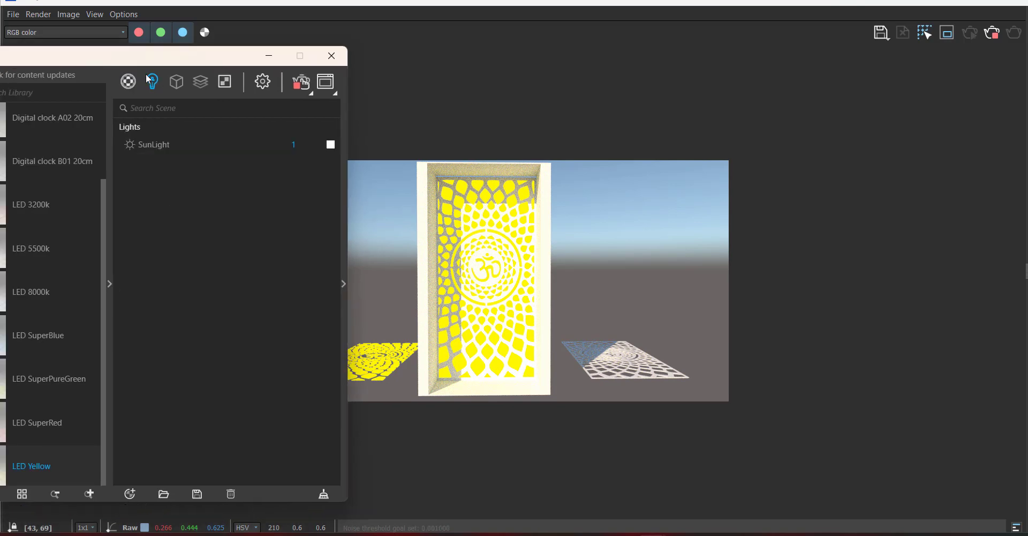
left_click(330, 145)
key("Escape")
left_click_drag(294, 145, 278, 153)
left_click_drag(202, 61, 236, 58)
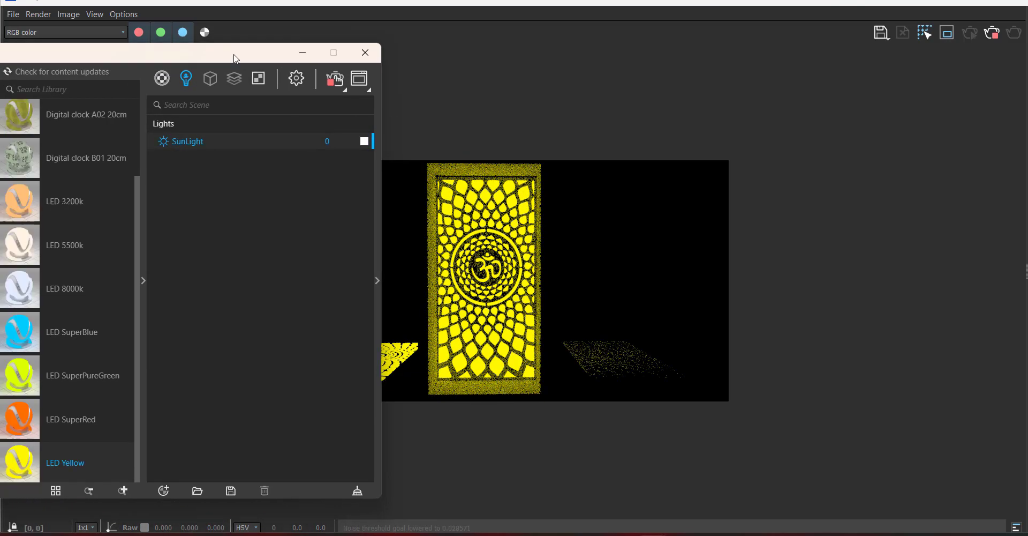
- Delete the left flat jali panel, then return to LED_Yellow in the Asset Editor
left_click(201, 75)
left_click(103, 170)
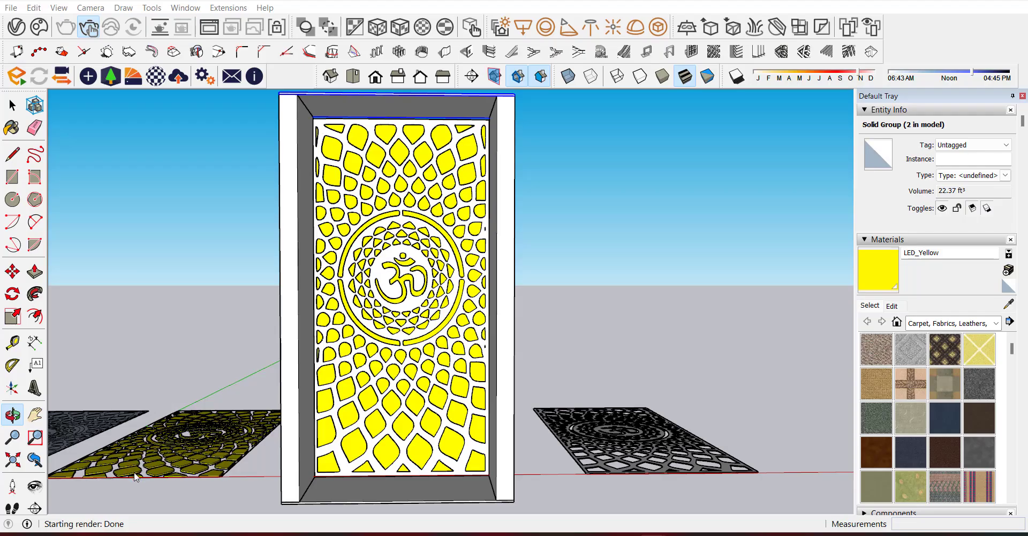
left_click_drag(156, 464, 158, 465)
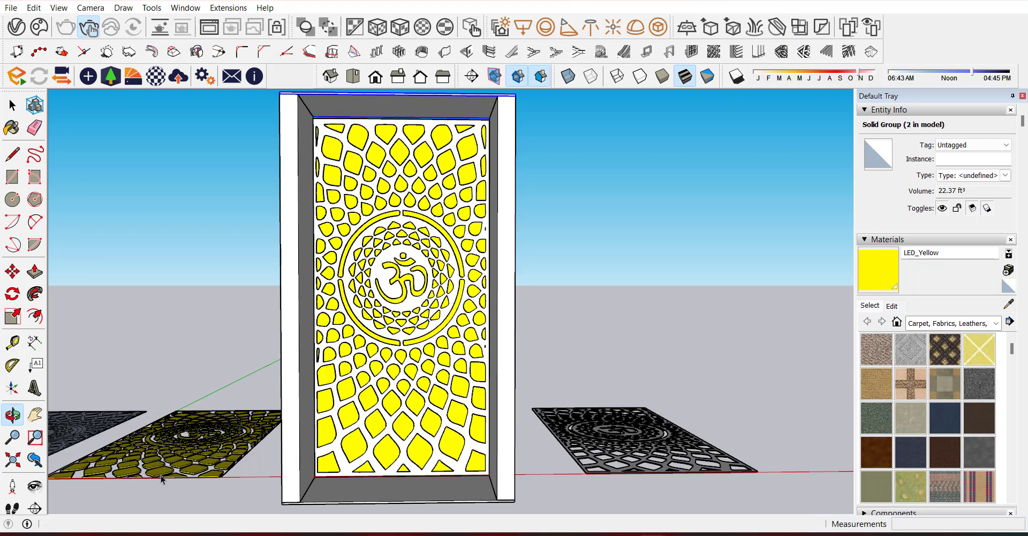
key("space")
left_click(164, 475)
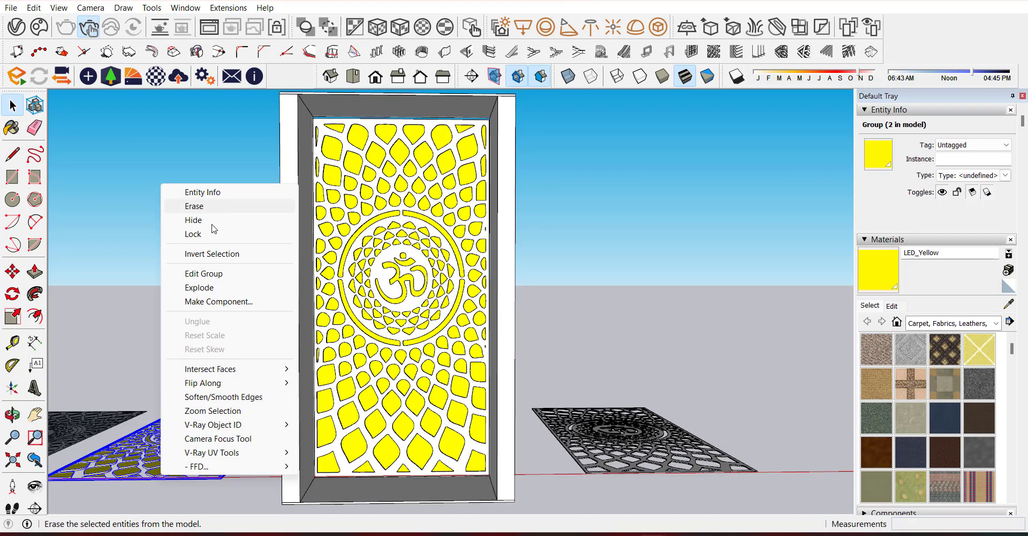
left_click(218, 208)
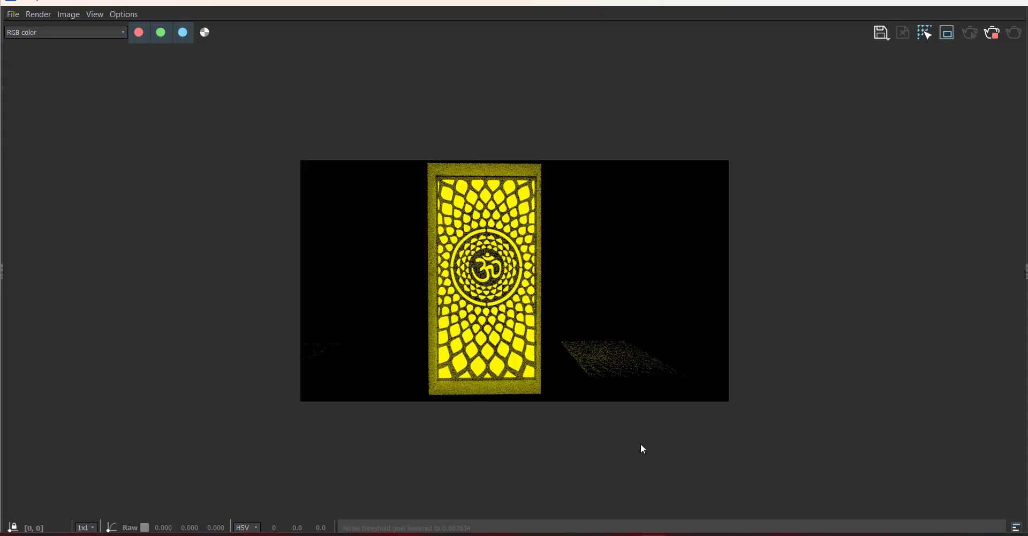
key("alt+Tab")
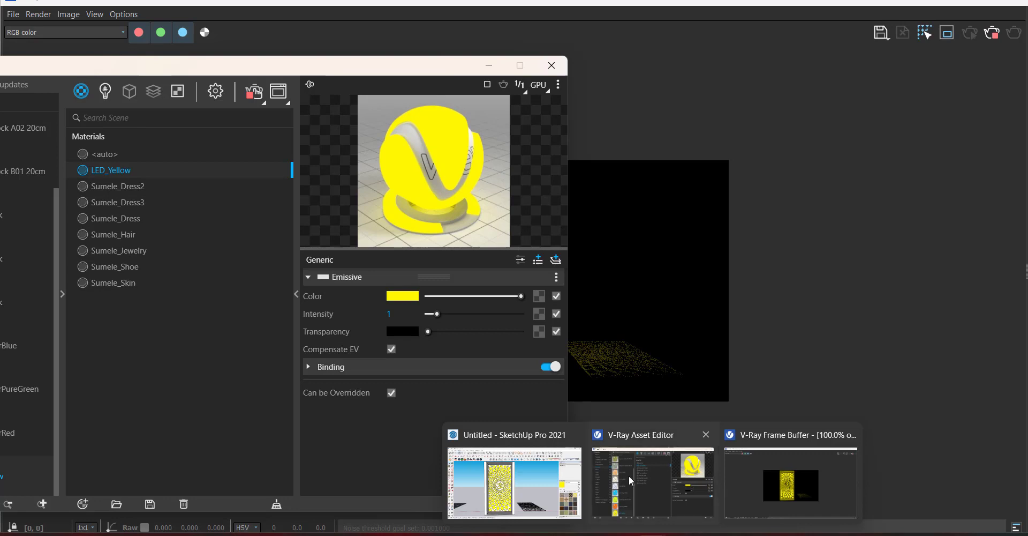
left_click(628, 474)
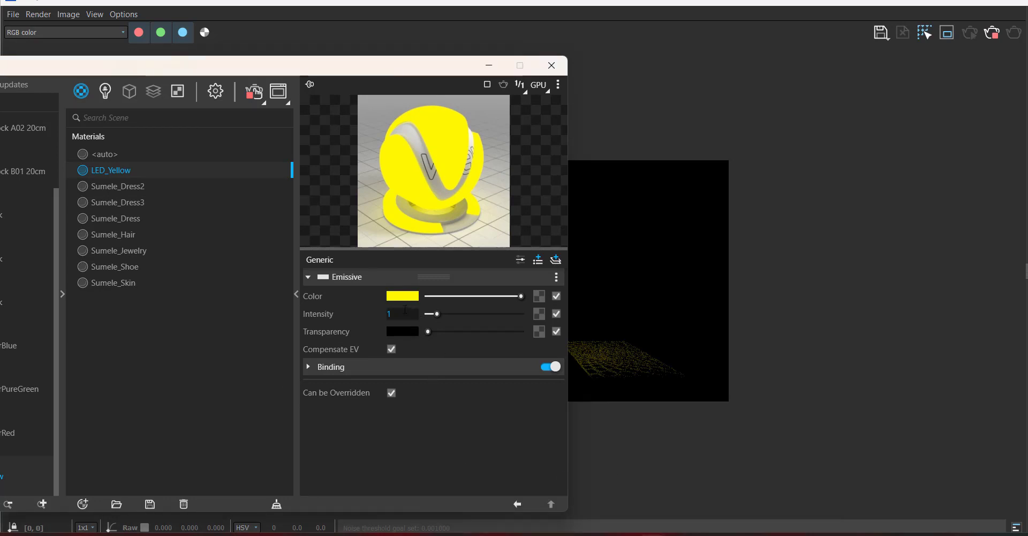
- Set LED_Yellow's emissive intensity to 0.8, check the render, and move the editor left
type("0.8")
key("Return")
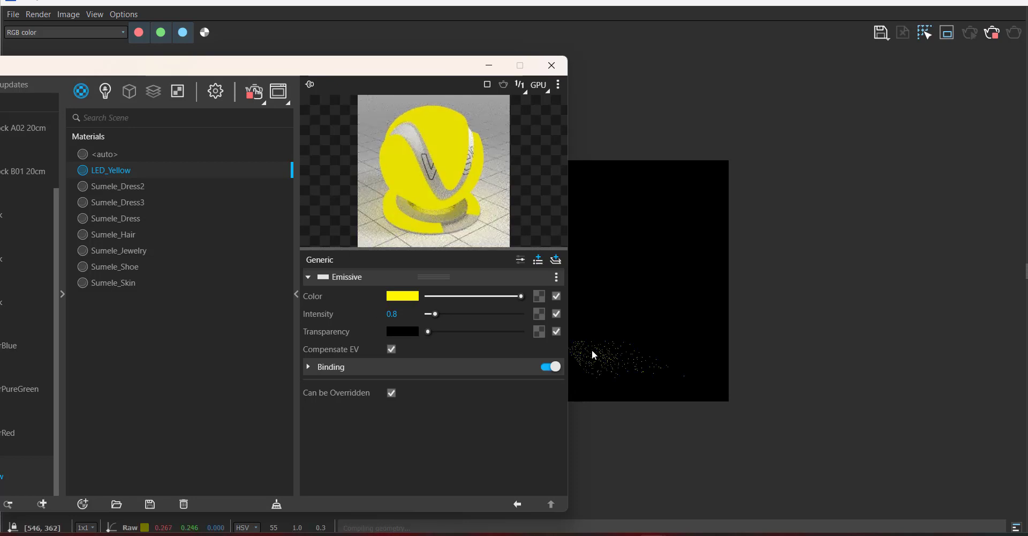
left_click(488, 66)
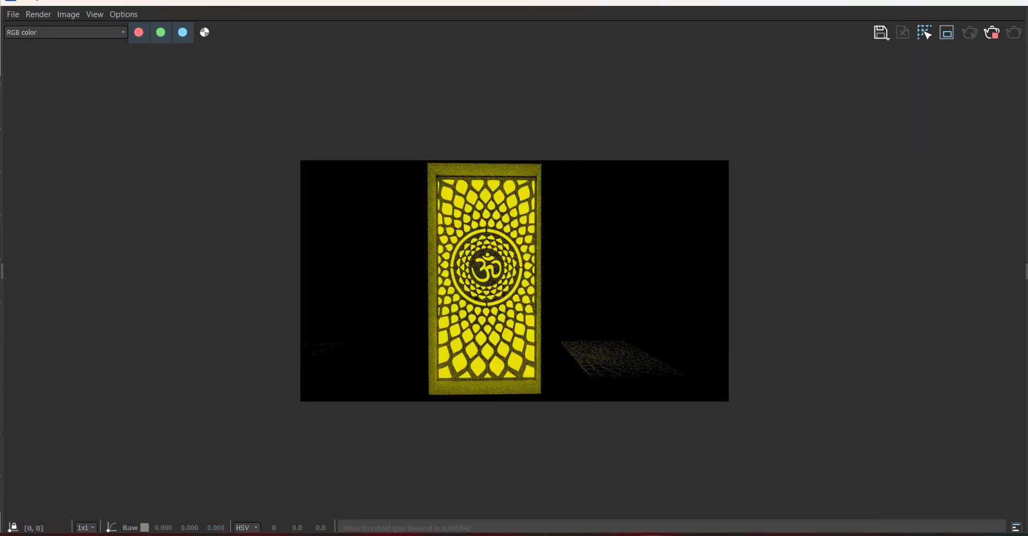
left_click(637, 527)
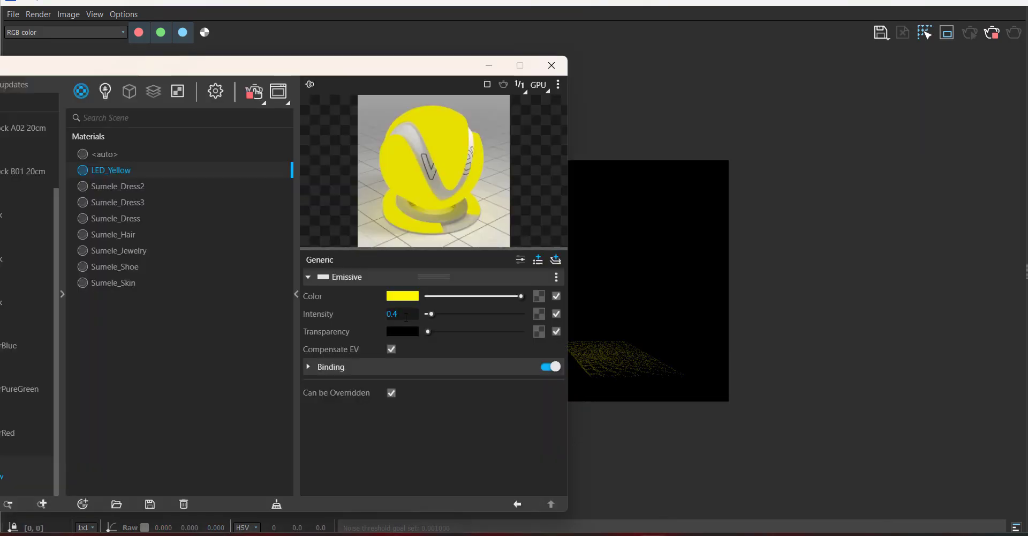
left_click_drag(338, 69, 125, 73)
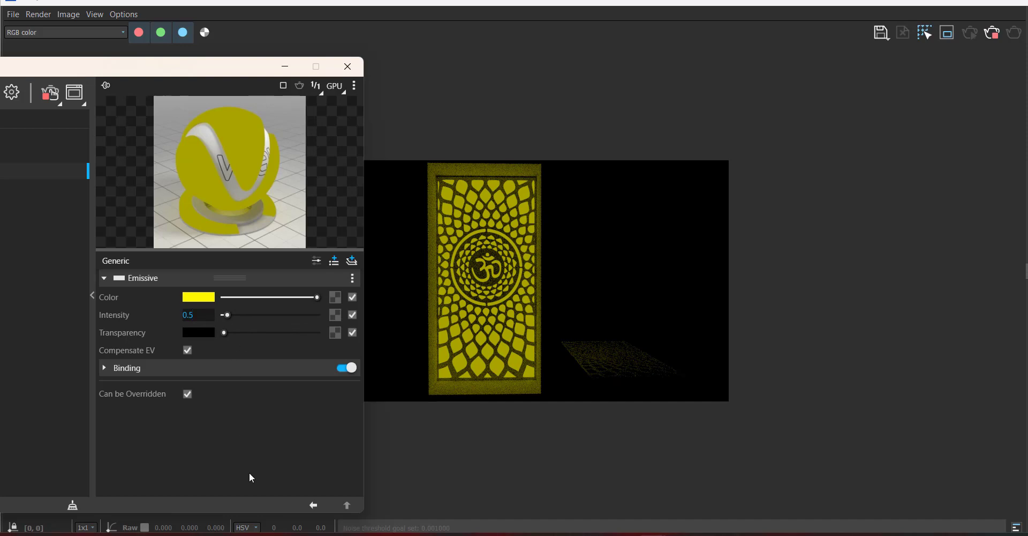
- Pick blue as LED_Yellow's emissive colour and view the full render
left_click(199, 297)
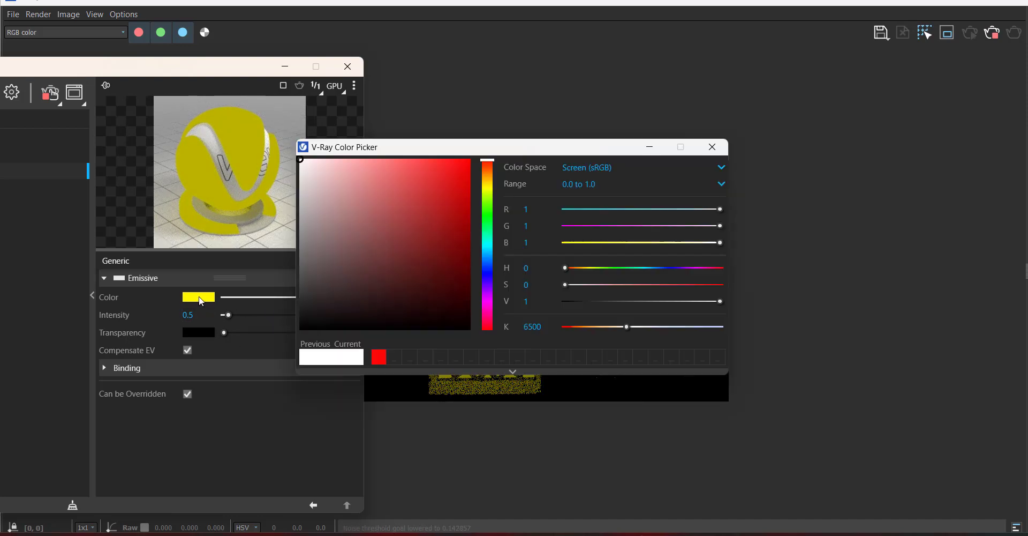
left_click(485, 269)
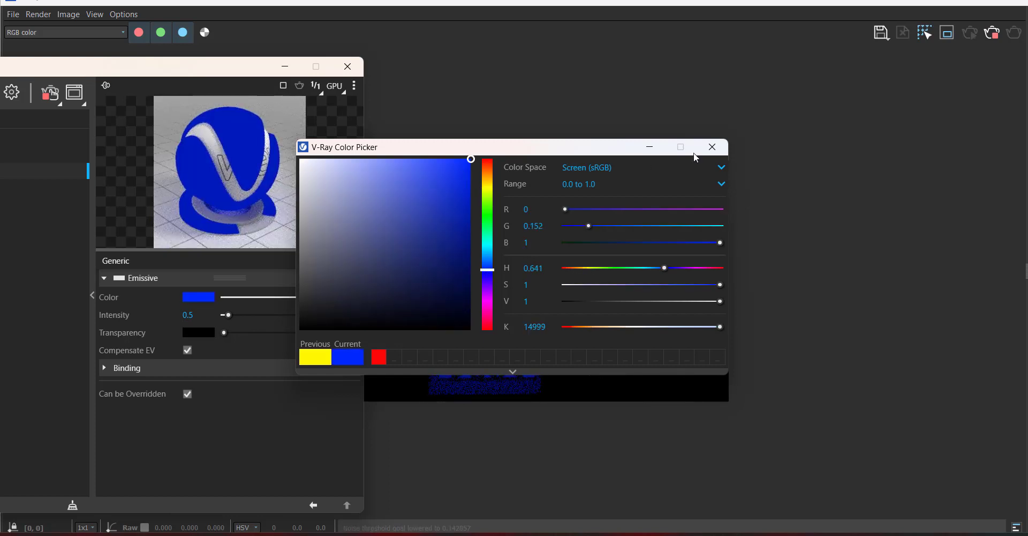
left_click(734, 148)
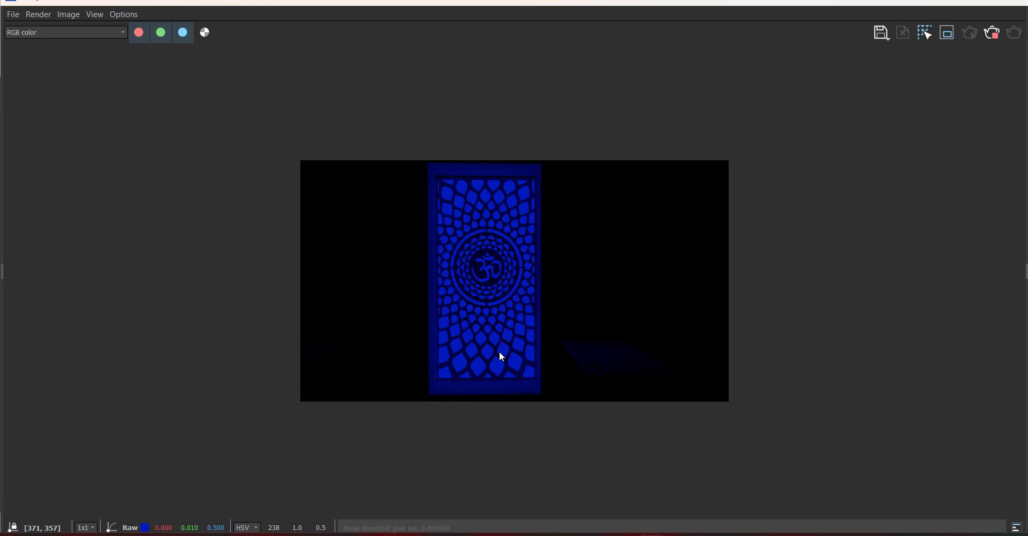
- Stop the render, window-select the framed blue panel, and move it right past the flat panel
left_click(991, 36)
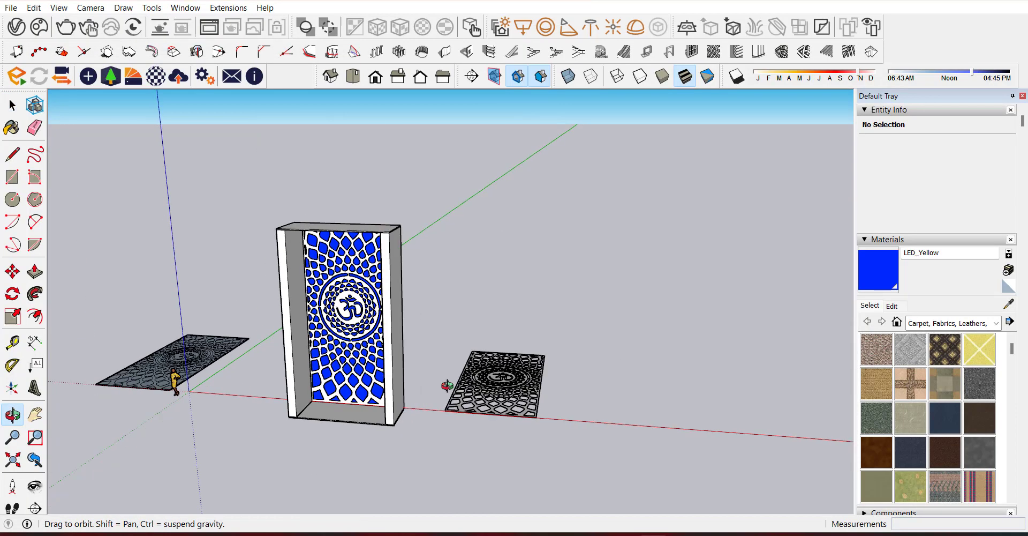
left_click_drag(447, 386, 465, 426)
left_click_drag(532, 306, 520, 322)
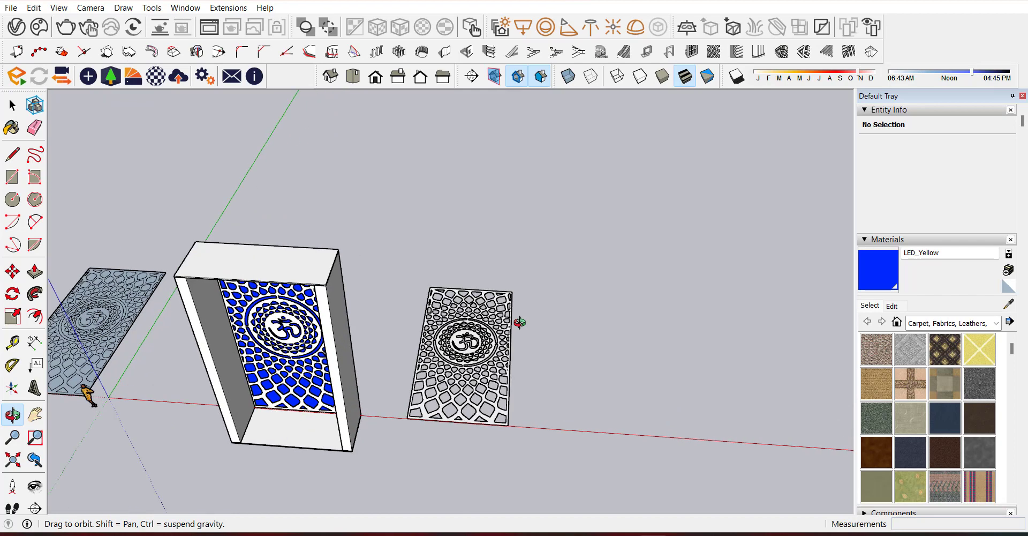
key("space")
left_click_drag(178, 219, 365, 503)
left_click_drag(146, 219, 379, 490)
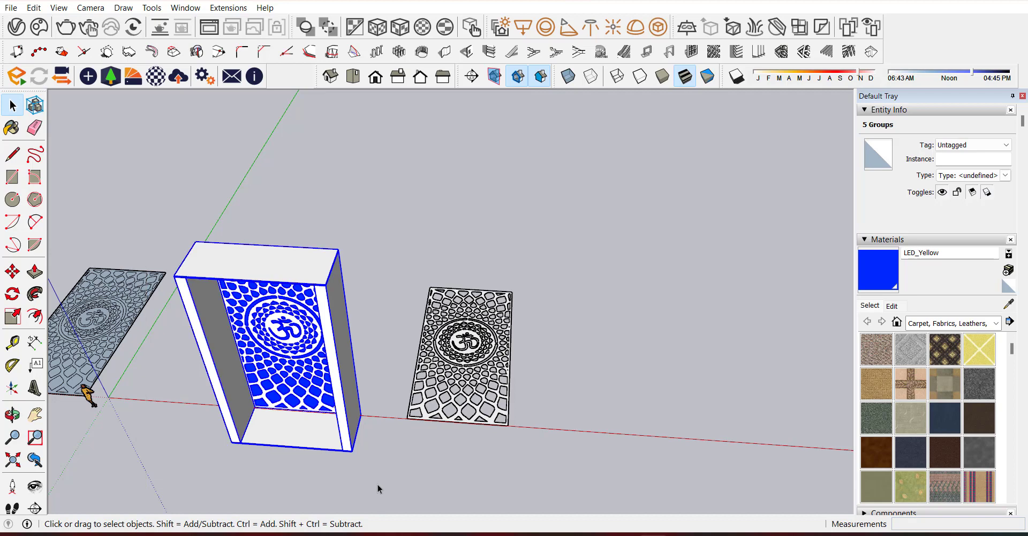
key("m")
left_click(308, 482)
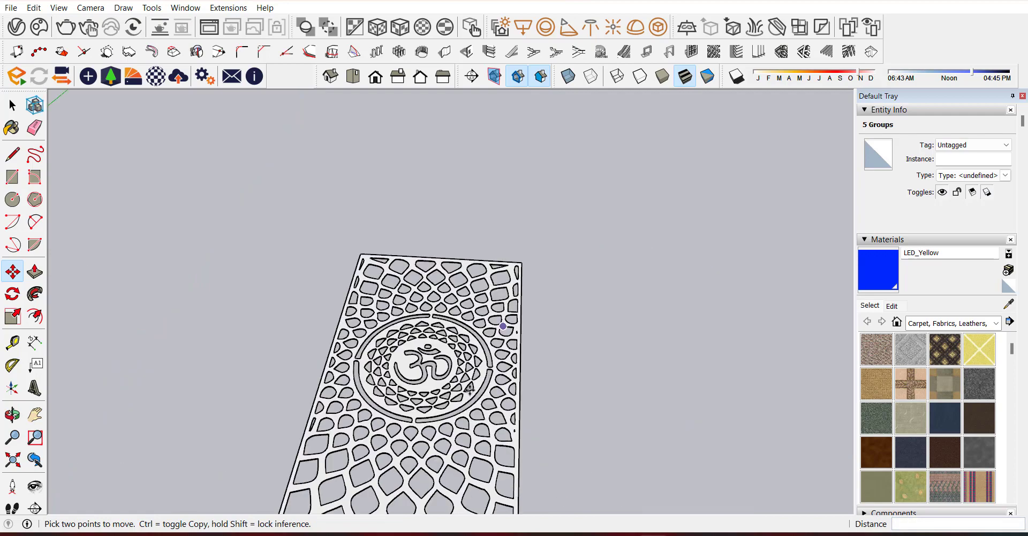
key("space")
left_click(390, 433)
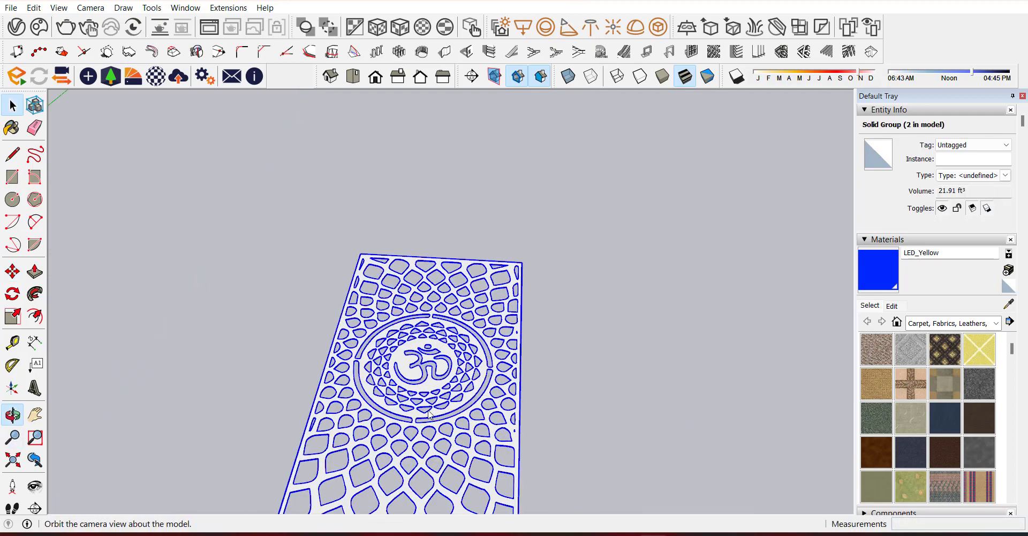
- Draw a rectangle over the Om jali panel from its top-left to bottom-right corner
middle_click_drag(431, 414, 471, 266)
scroll(471, 266, "down", 3)
middle_click_drag(458, 328, 483, 449)
scroll(490, 460, "up", 4)
scroll(425, 443, "down", 2)
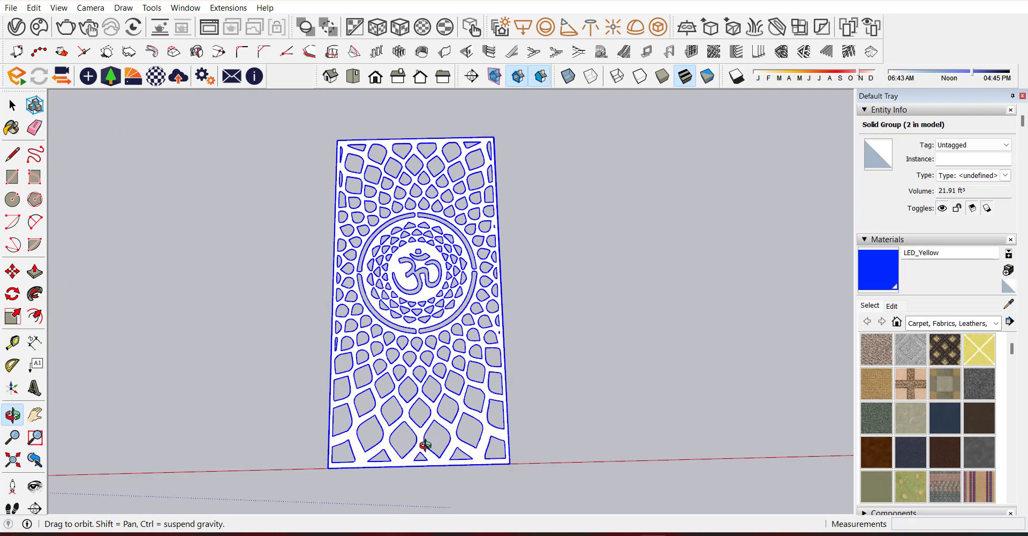
left_click(12, 177)
scroll(338, 138, "up", 3)
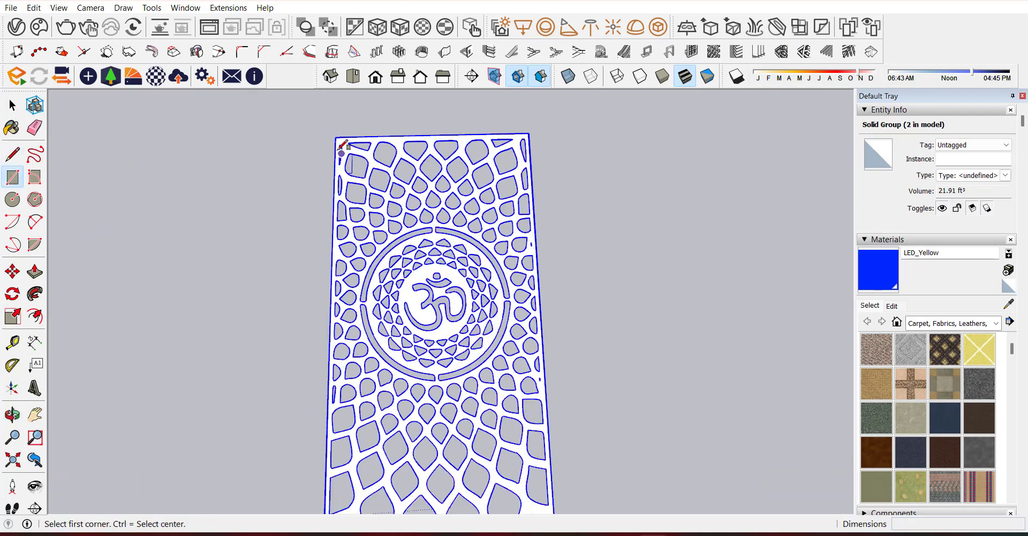
left_click(337, 136)
scroll(401, 127, "down", 2)
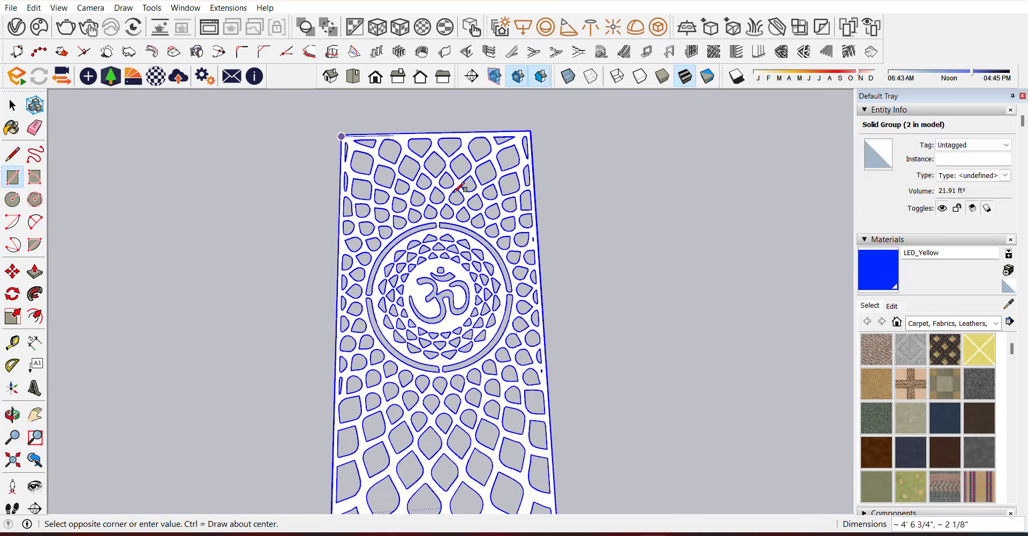
scroll(471, 214, "down", 1)
scroll(538, 461, "up", 5)
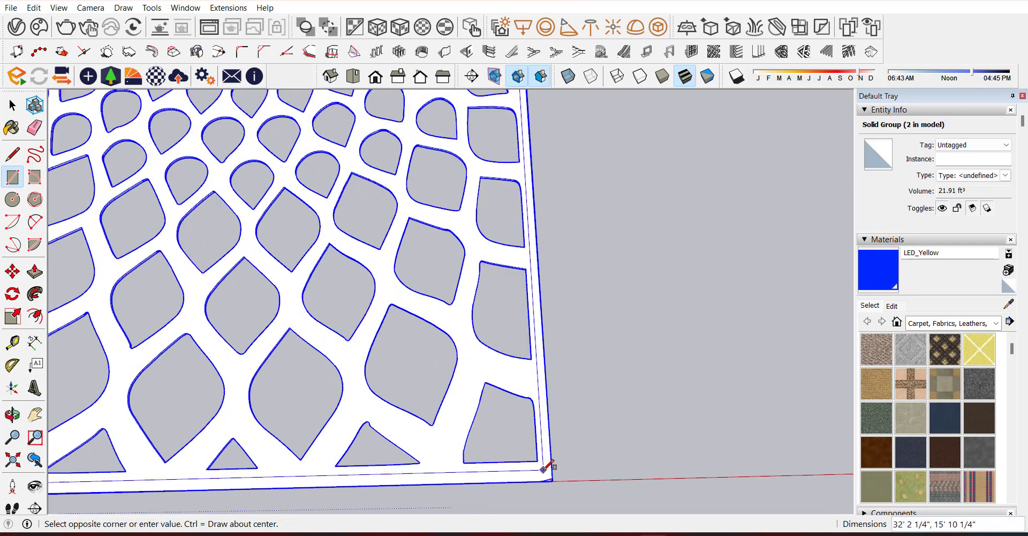
left_click(544, 469)
- Group the new rectangle and push/pull it 0.1 into a thin backing plate
key("space")
double_click(466, 382)
right_click(466, 382)
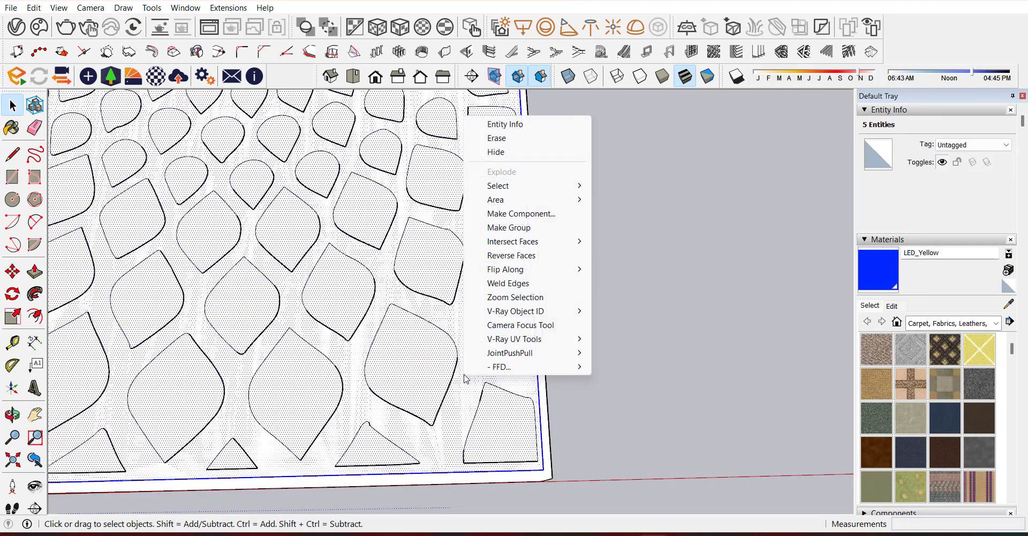
left_click(541, 228)
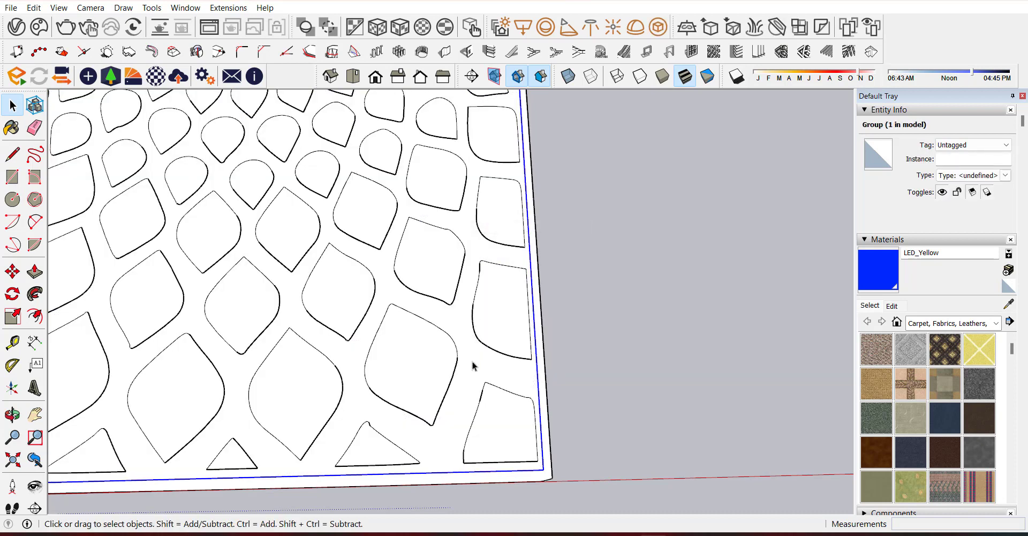
key("p")
left_click(473, 378)
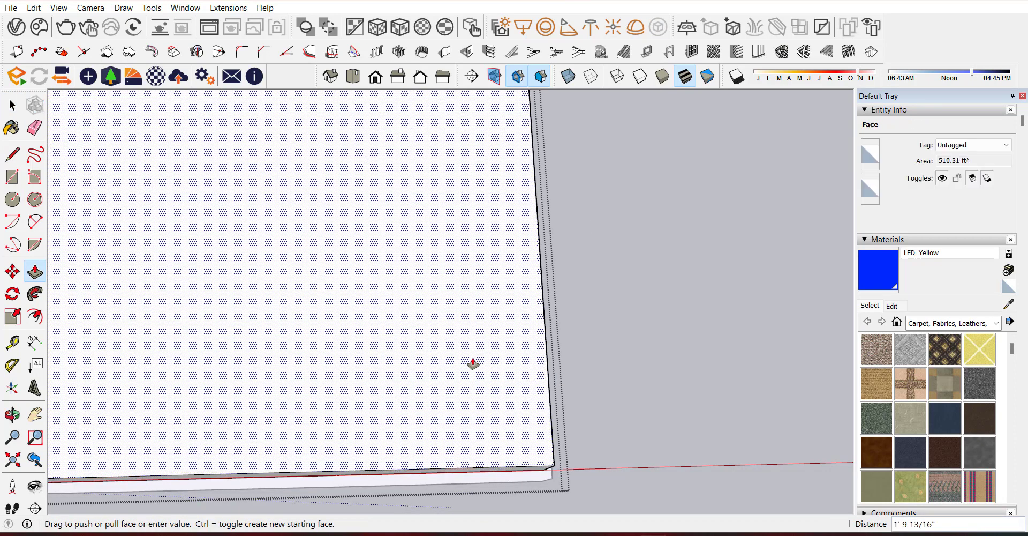
type("0.1")
key("Return")
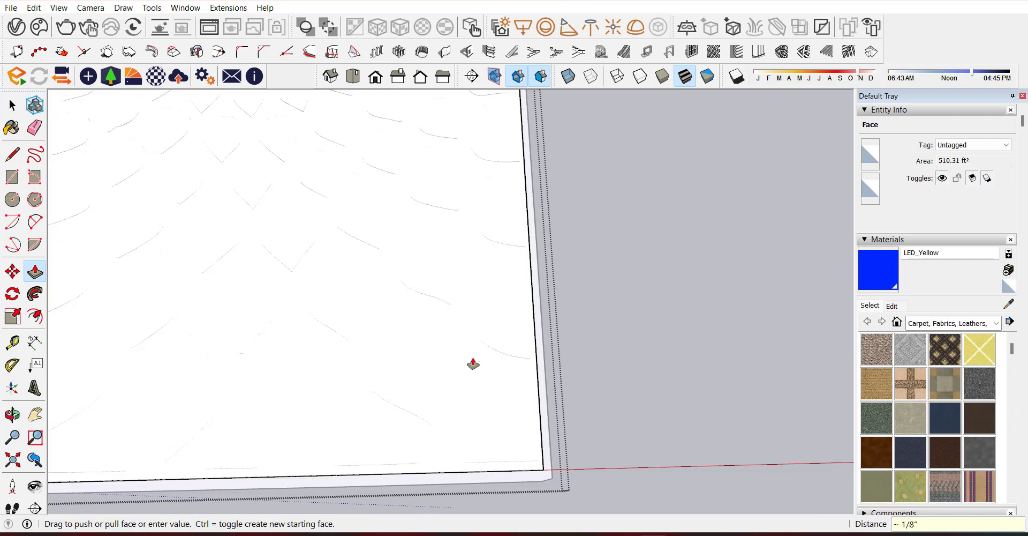
key("space")
- Select the backing plate group and bring up the V-Ray material list
scroll(591, 403, "down", 5)
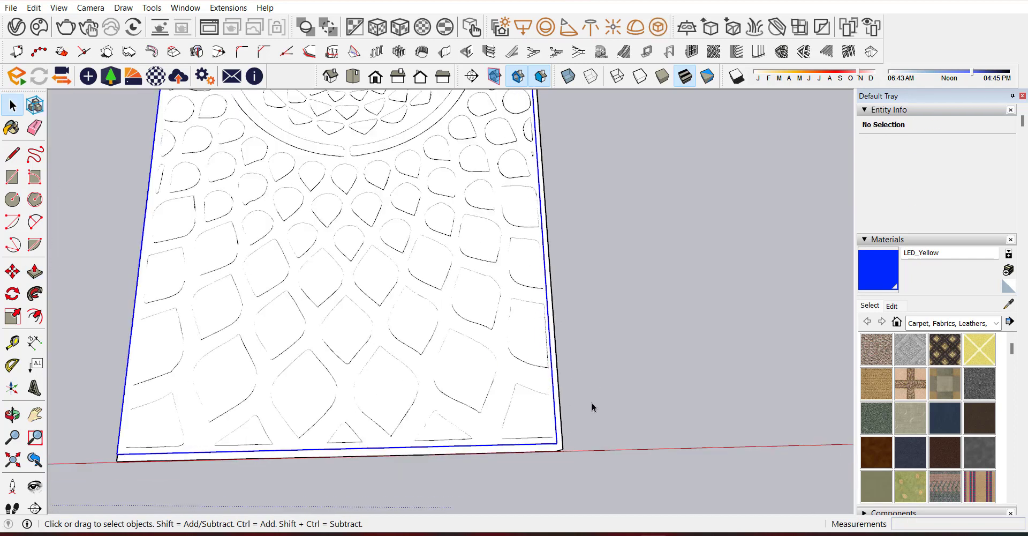
left_click(591, 403)
left_click(16, 76)
left_click_drag(213, 81, 318, 84)
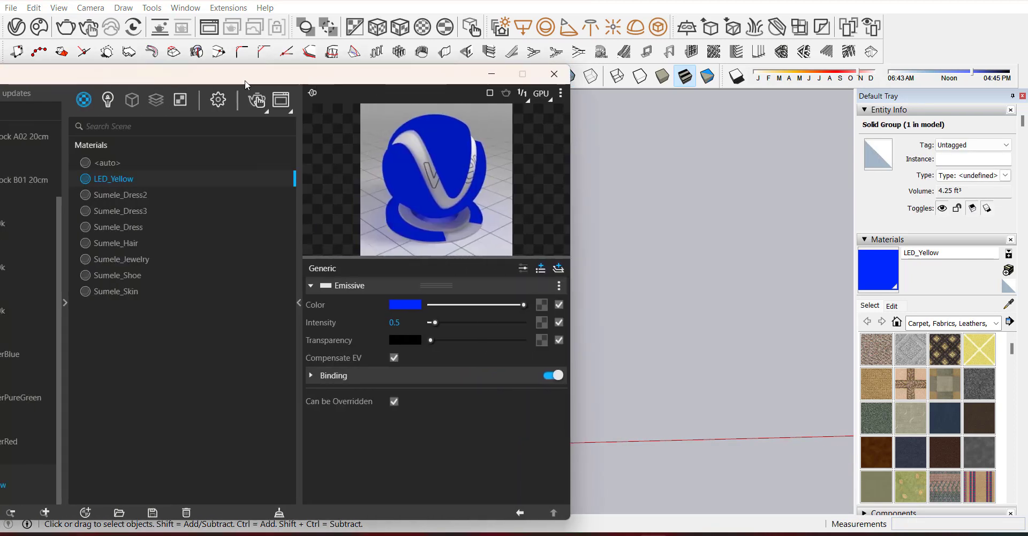
- Apply the LED_Yellow material to the selected backing plate
right_click(142, 184)
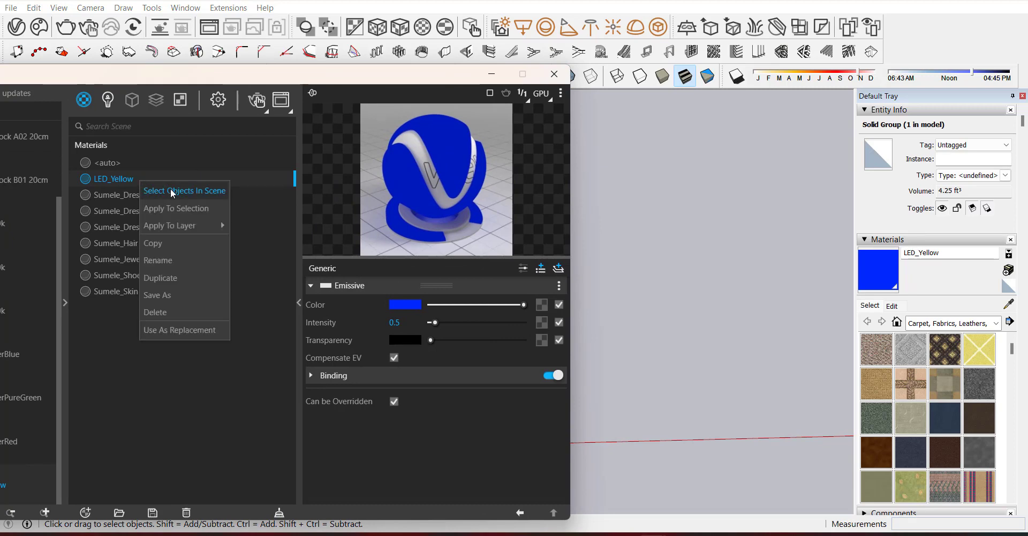
left_click(153, 210)
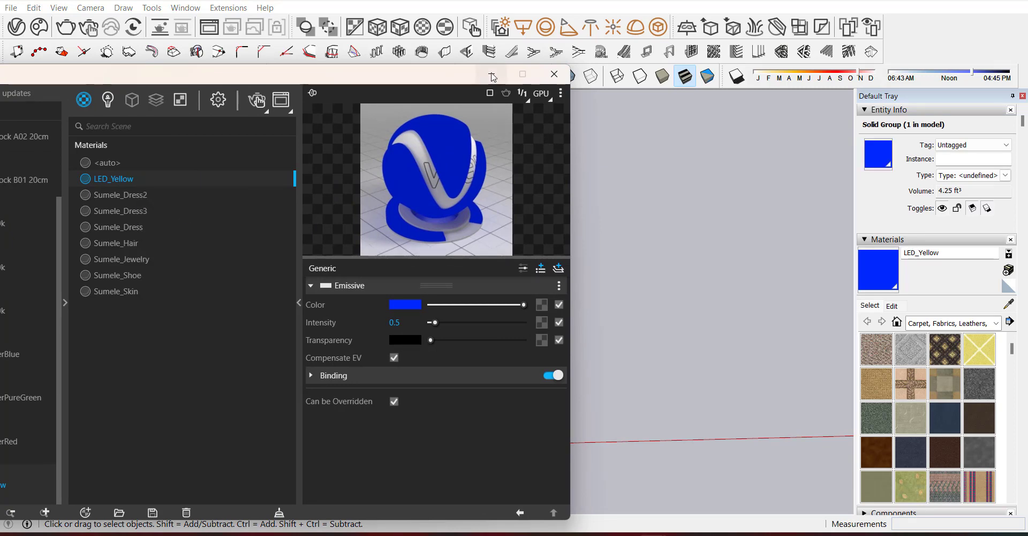
left_click(492, 74)
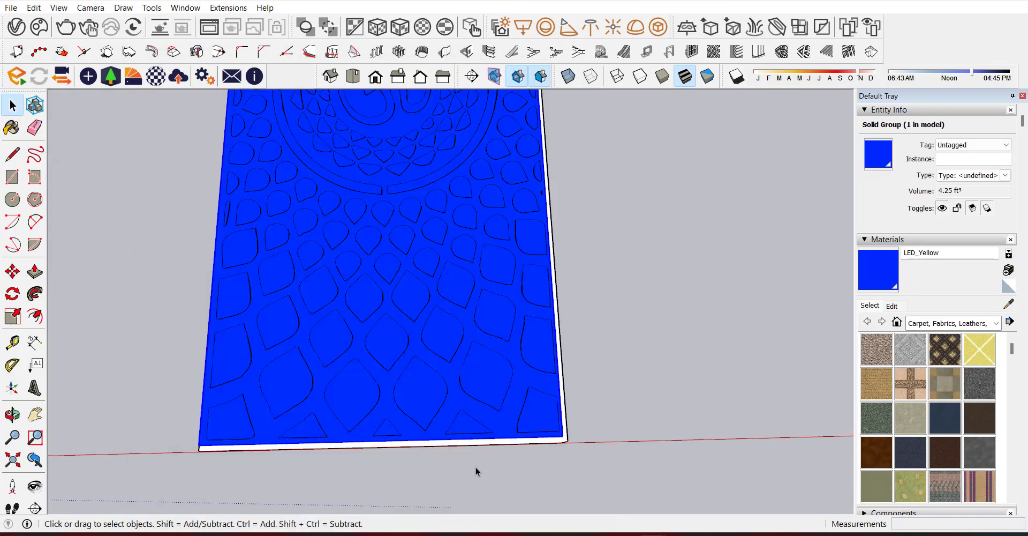
- Move the blue backing plate 1" down below the jali panel
key("m")
key("o")
left_click_drag(96, 441, 349, 255)
key("m")
scroll(530, 363, "up", 10)
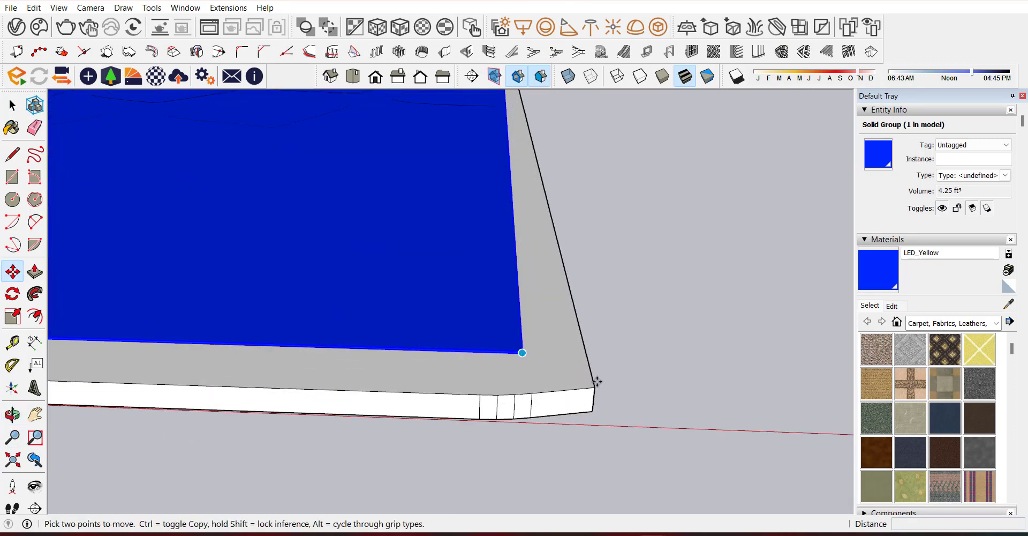
left_click(594, 386)
left_click(592, 411)
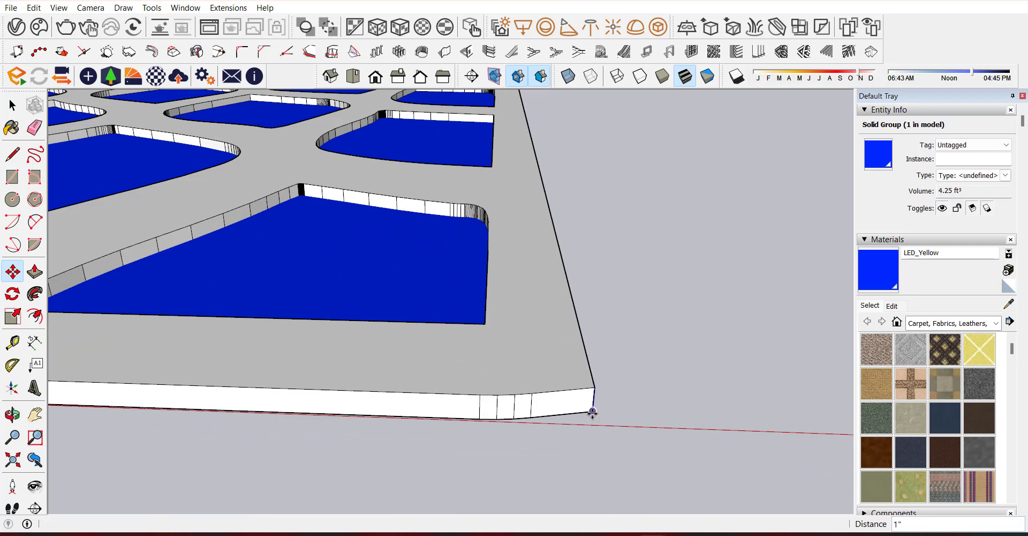
key("space")
- Select the jali panel together with its backing plate and group them
left_click(57, 425)
left_click(12, 415)
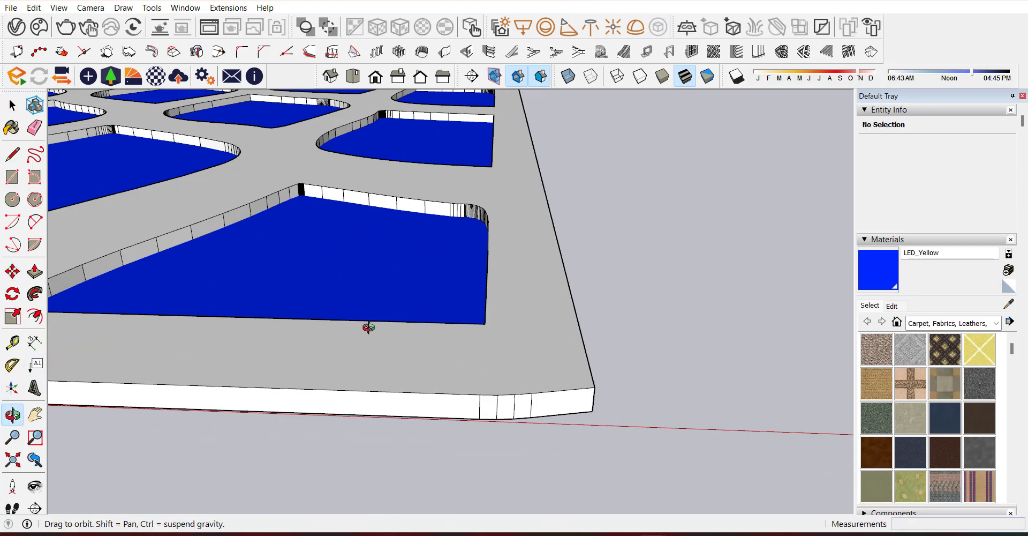
scroll(409, 369, "down", 3)
scroll(700, 271, "down", 6)
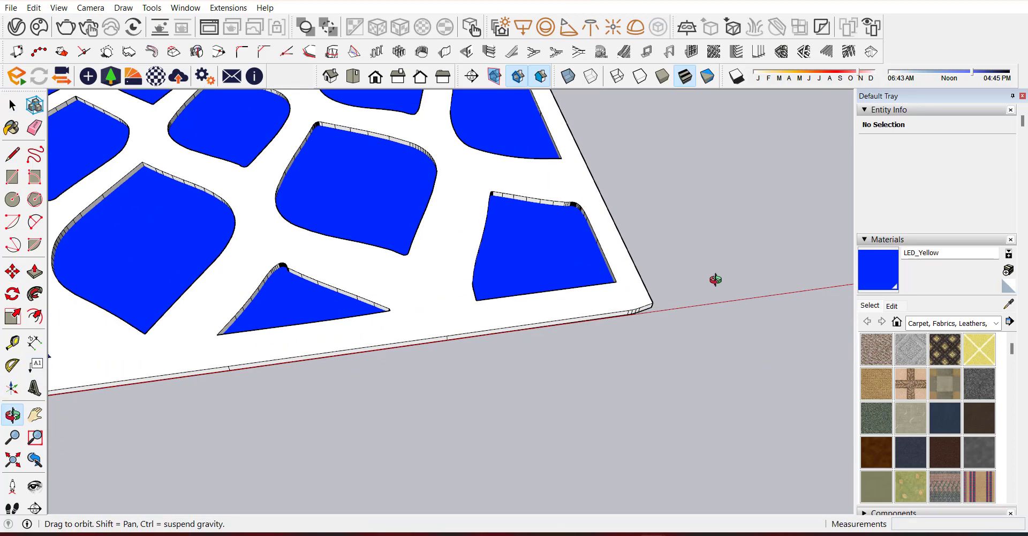
scroll(715, 279, "down", 5)
left_click_drag(227, 395, 123, 354)
left_click(12, 293)
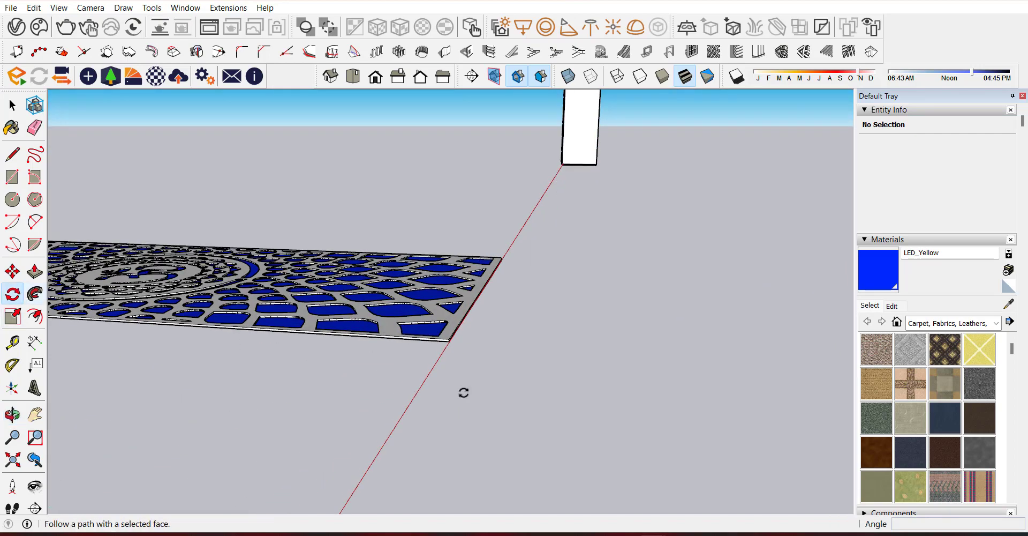
key("space")
left_click_drag(490, 375, 397, 345)
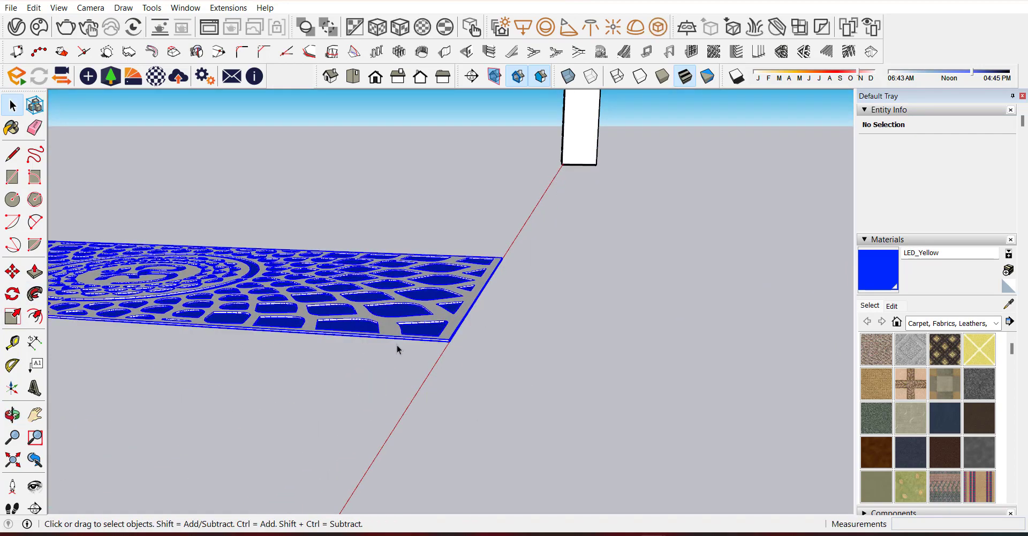
right_click(390, 346)
left_click(423, 161)
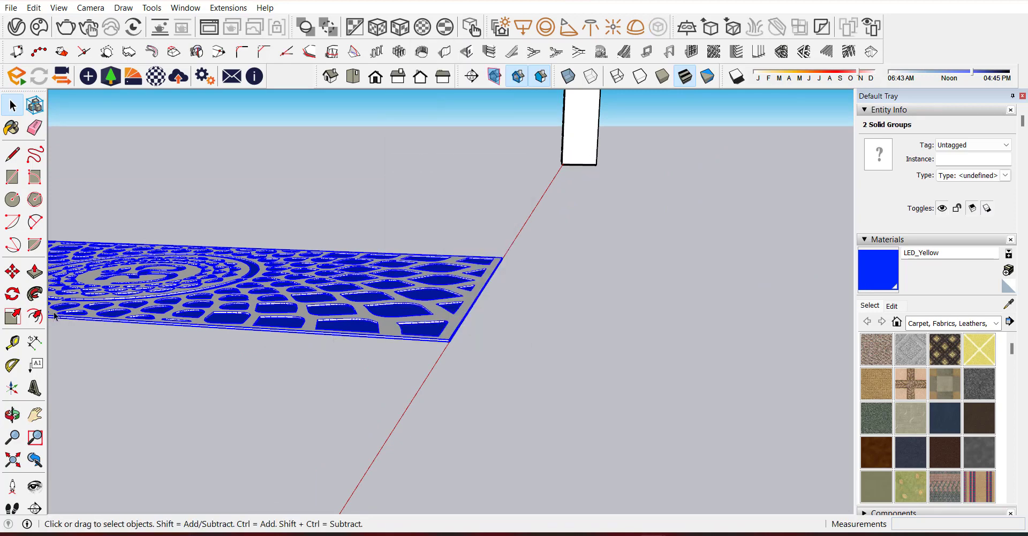
- Rotate the panel group upright and select it with its frame pieces
left_click(12, 293)
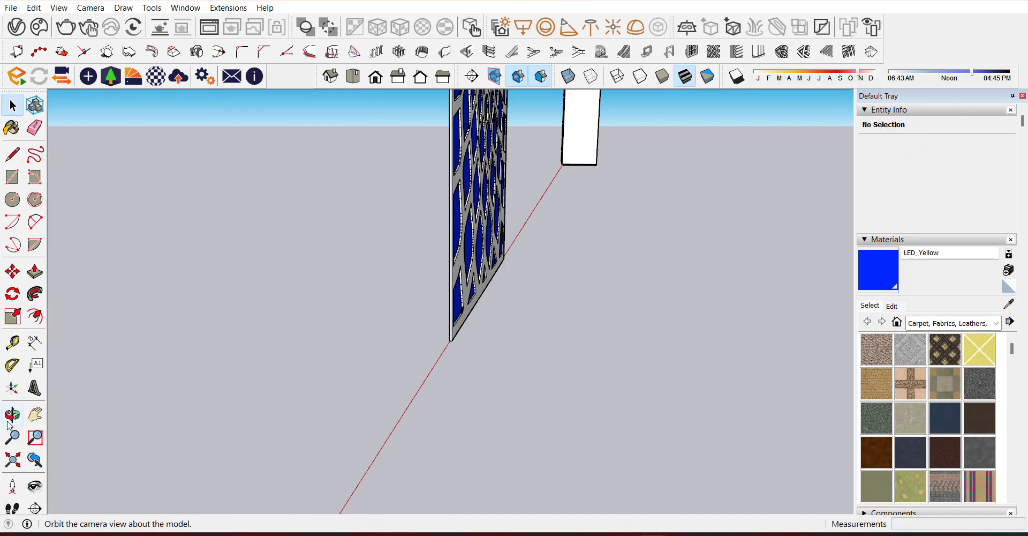
left_click(13, 414)
key("space")
left_click_drag(452, 420, 669, 359)
left_click(657, 367)
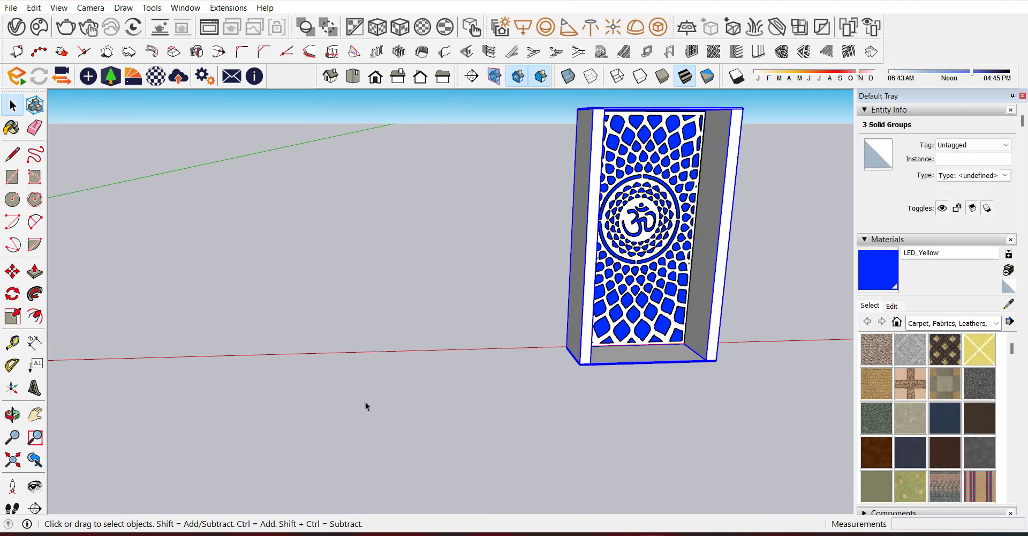
- Place a copy of the framed panel beside the first and orbit to a frontal view of both
left_click(13, 272)
scroll(691, 353, "up", 2)
scroll(706, 334, "up", 3)
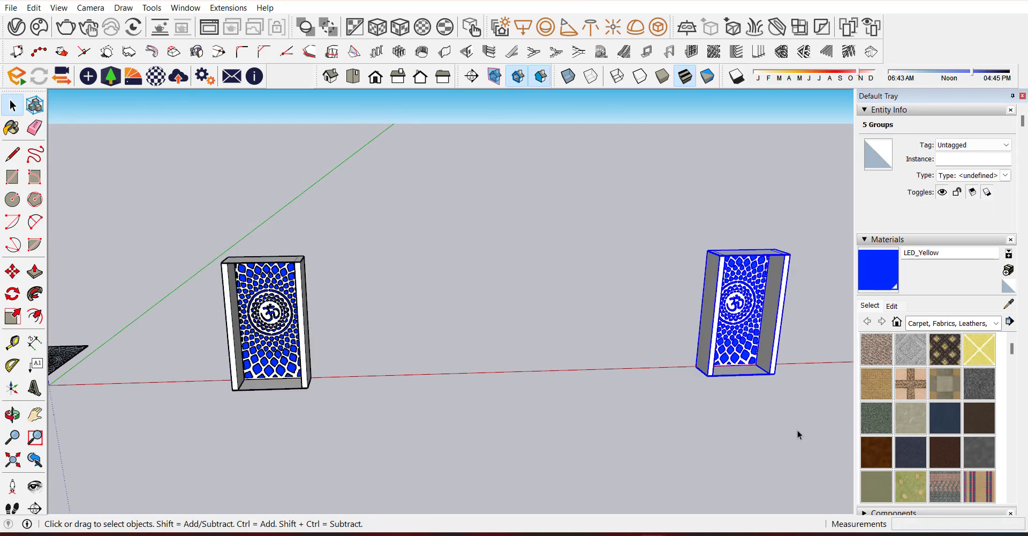
key("m")
left_click(767, 423)
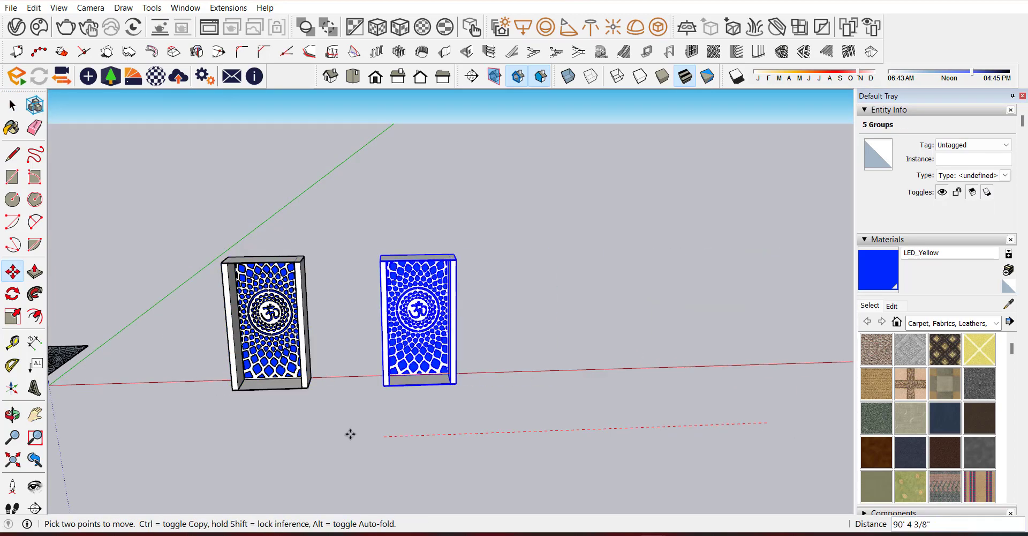
left_click(316, 435)
scroll(251, 369, "up", 3)
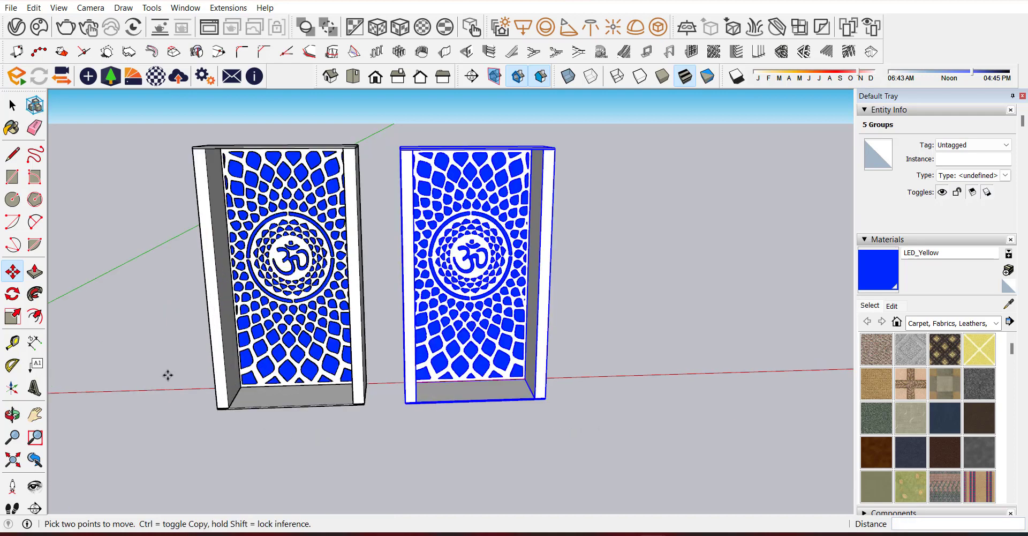
key("o")
left_click_drag(168, 375, 149, 126)
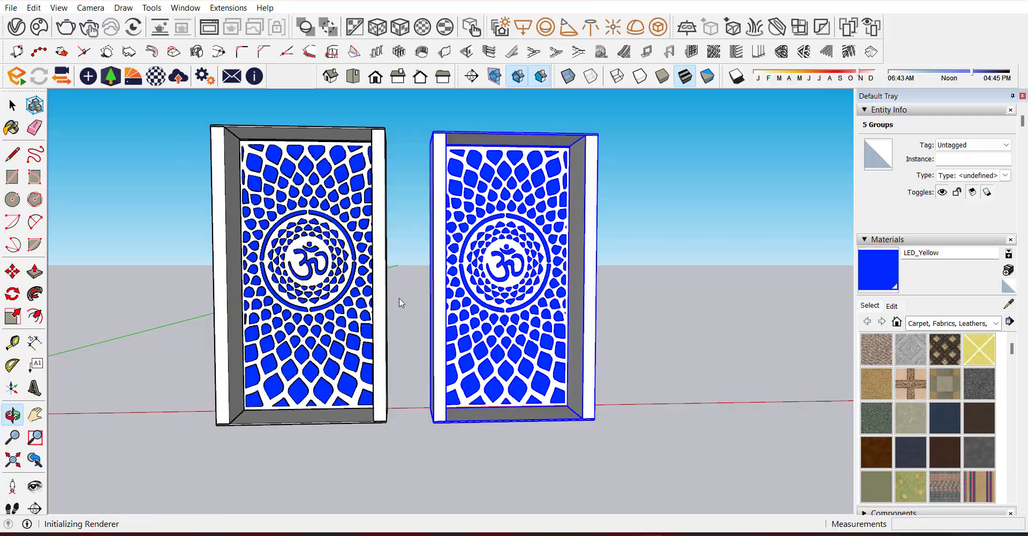